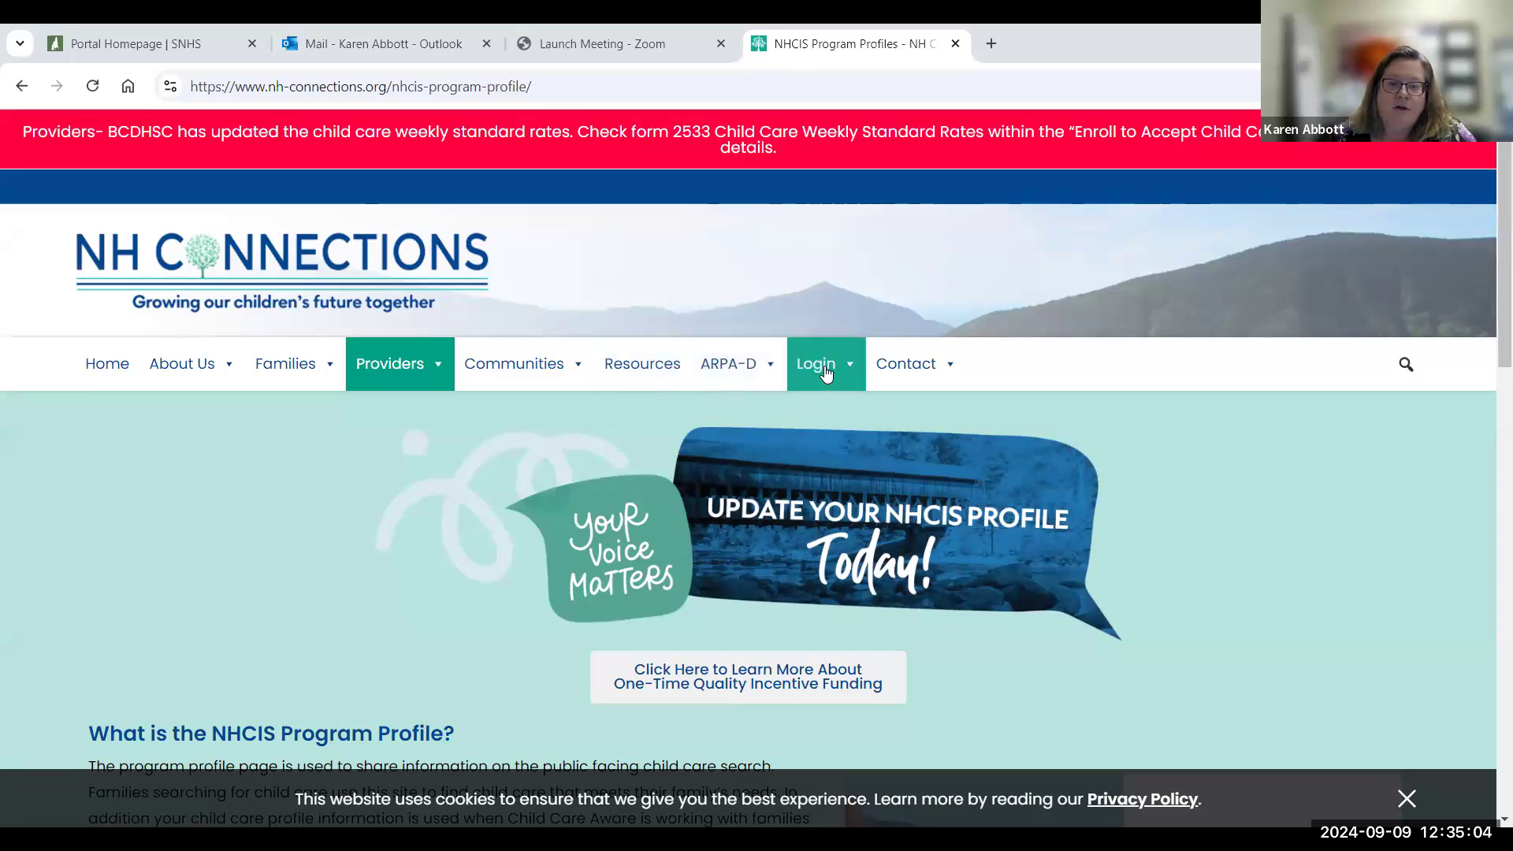
# - Open the NHCIS Login Page overview on the NH Connections website and view the ways to reach the login
pyautogui.moveTo(827, 373)
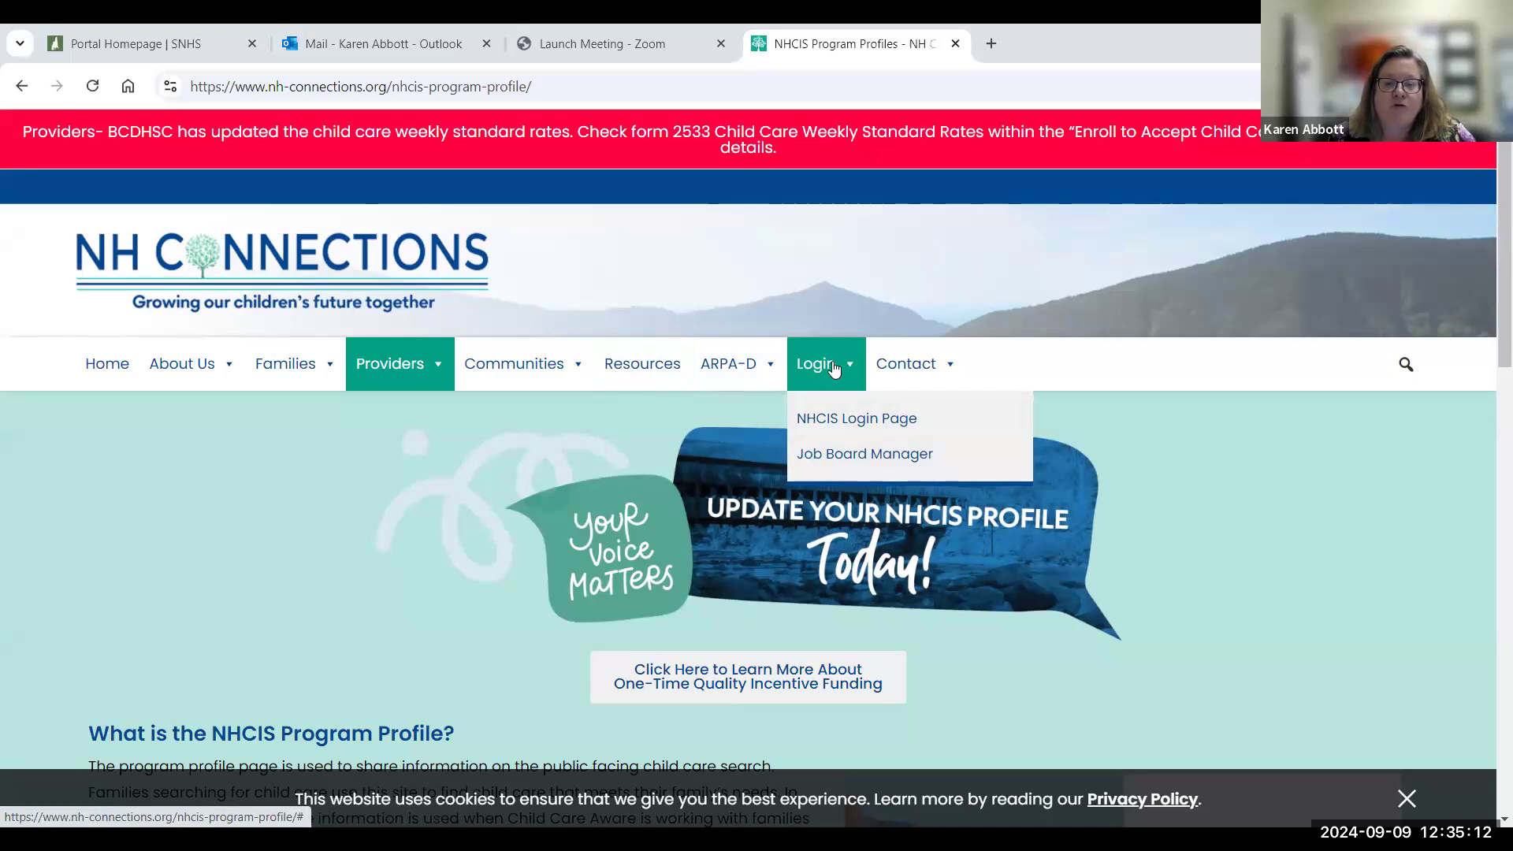
pyautogui.click(406, 369)
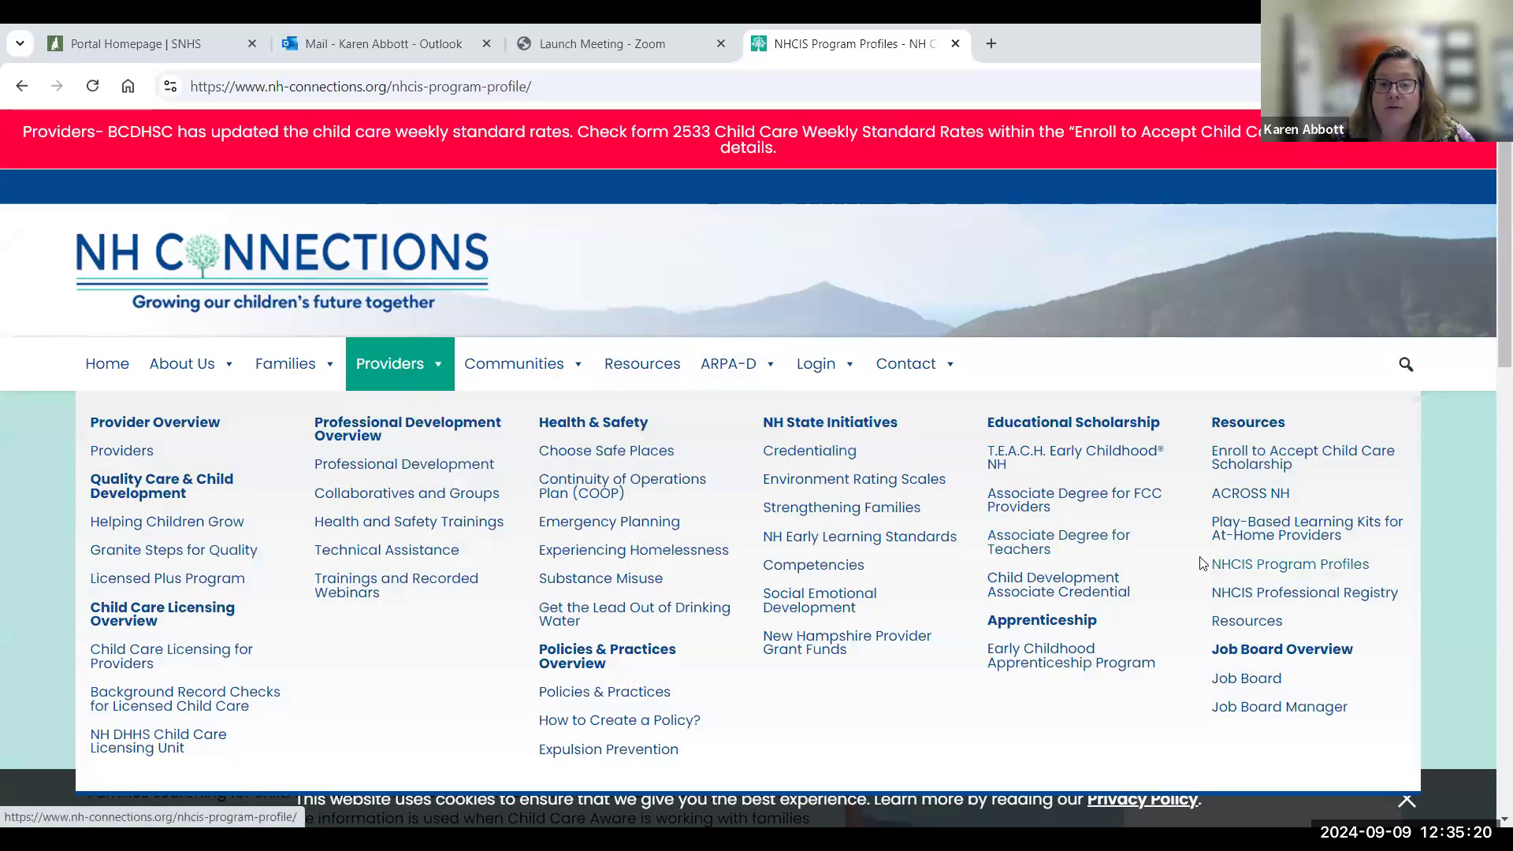
pyautogui.click(825, 369)
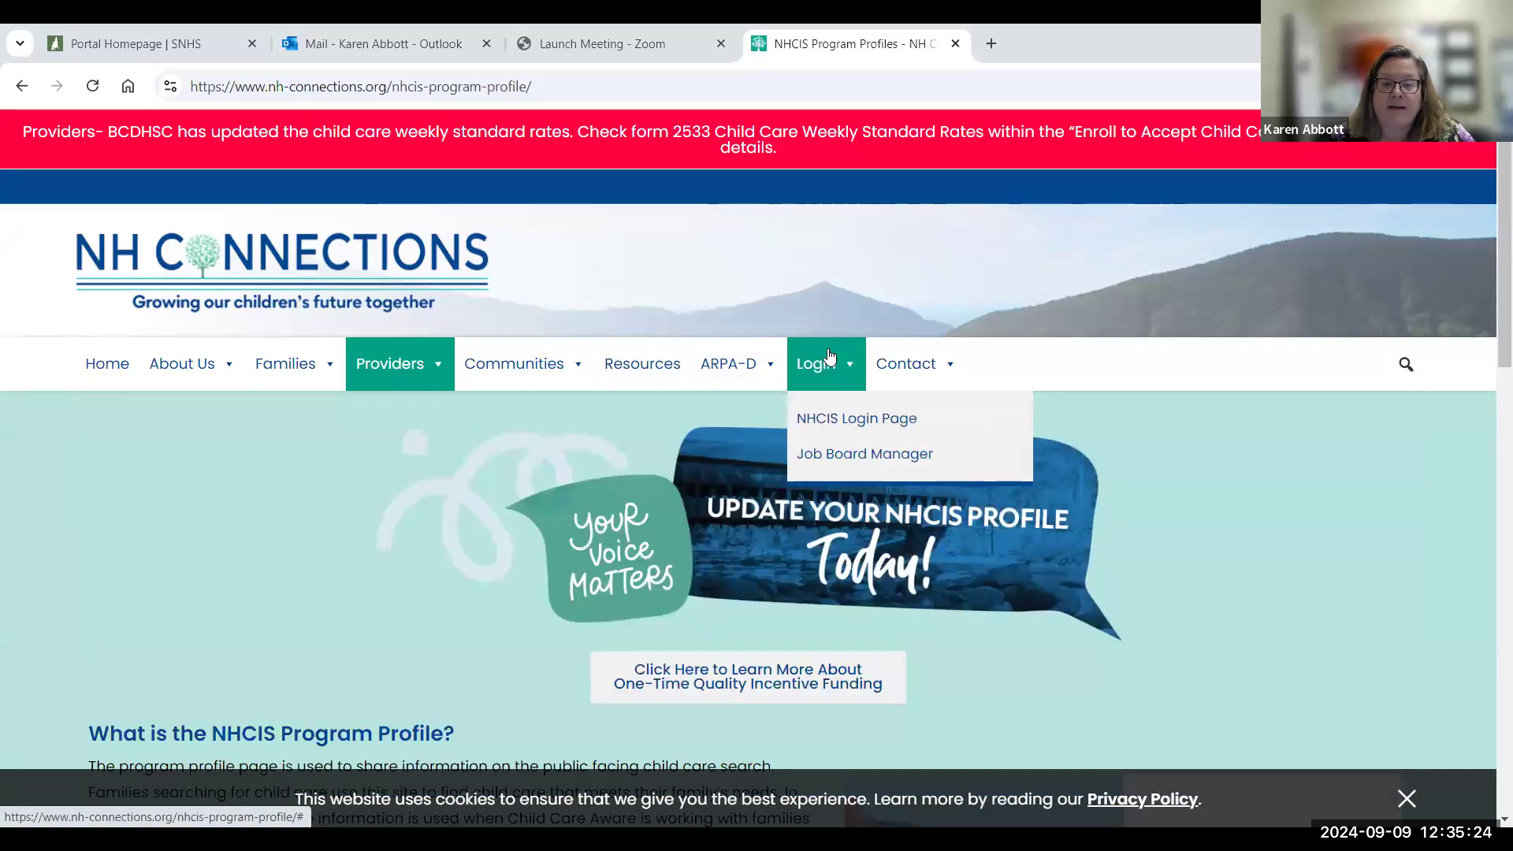
pyautogui.click(862, 429)
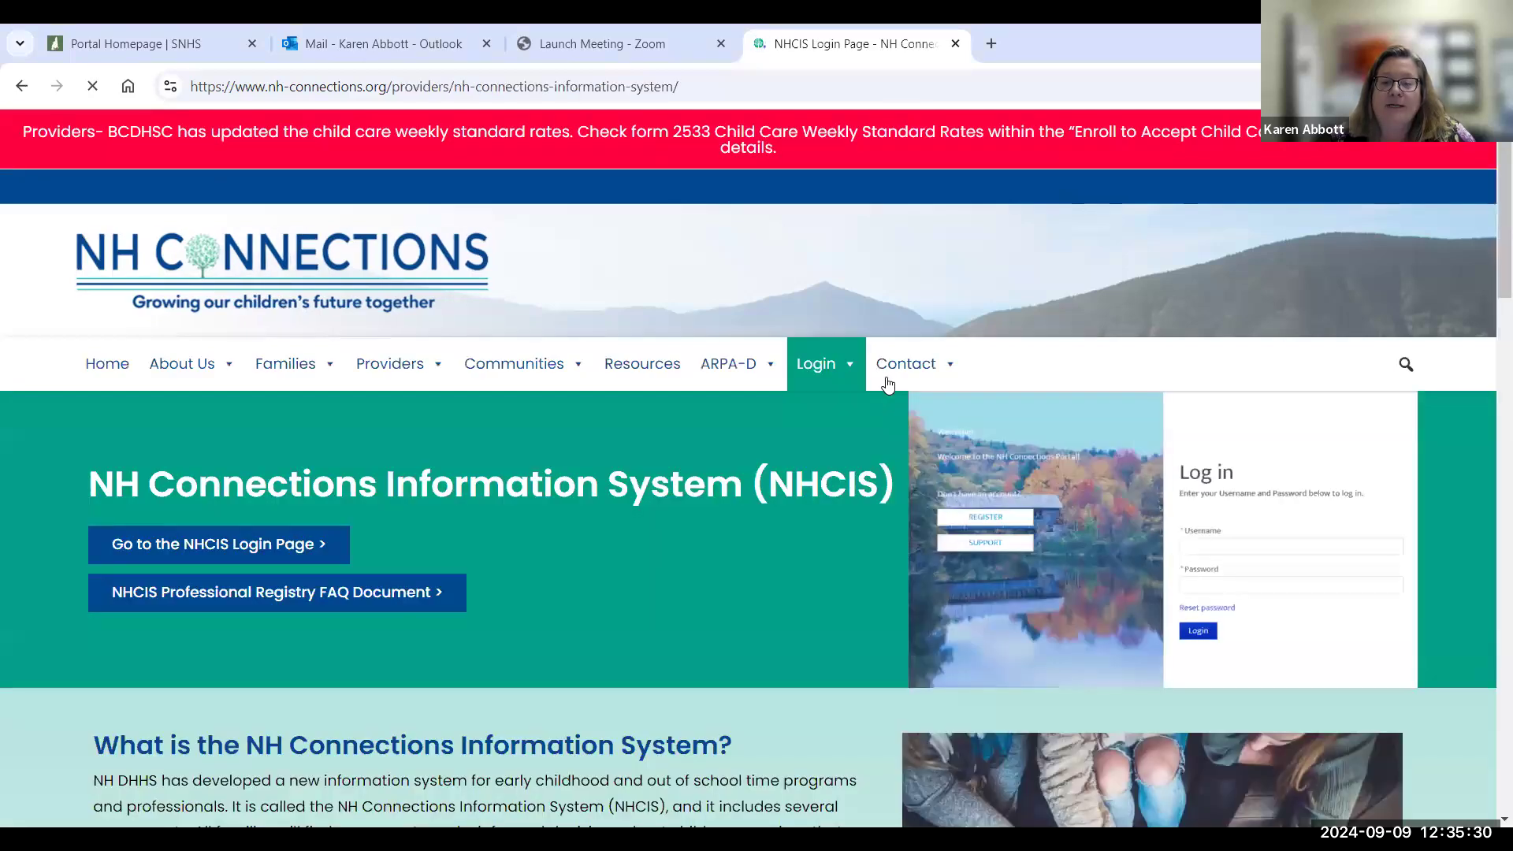
pyautogui.scroll(-1, 930, 359)
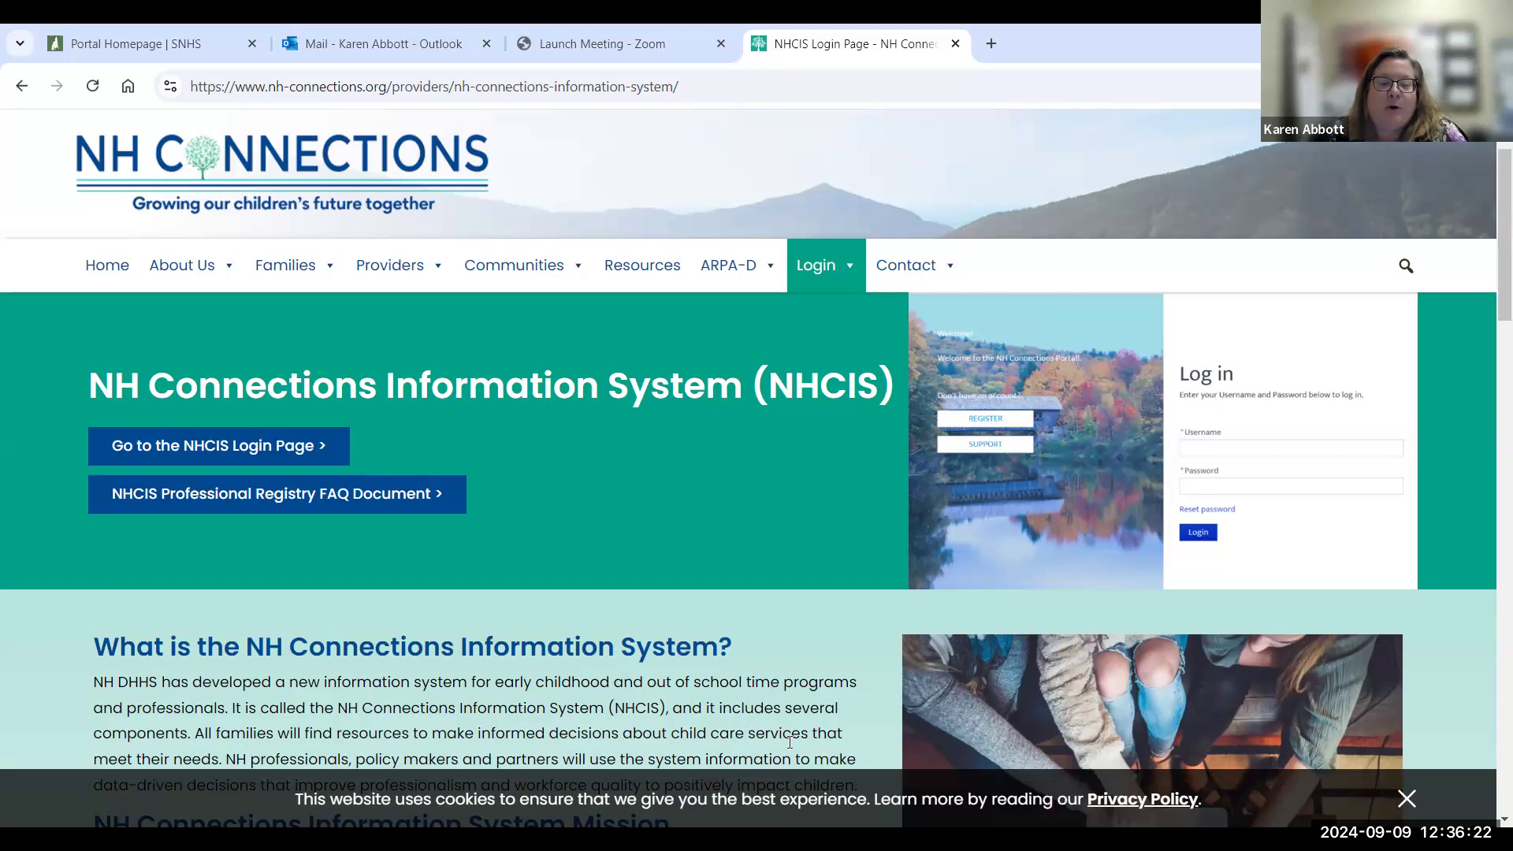
# - Go to the NHCIS Program Profiles page for providers and open the NHCIS login portal from its link
pyautogui.moveTo(374, 274)
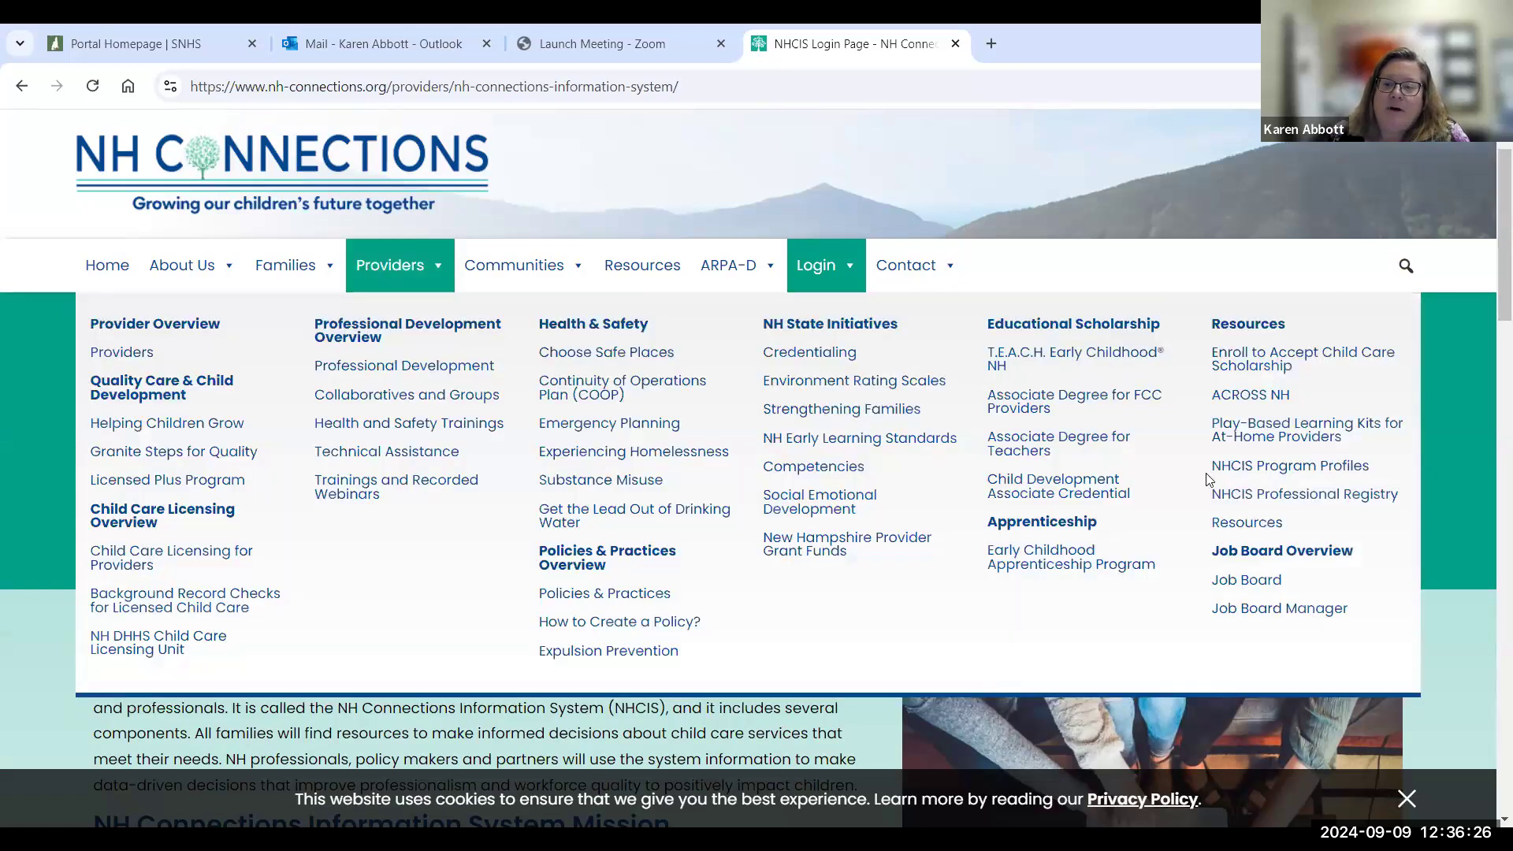
pyautogui.click(1223, 471)
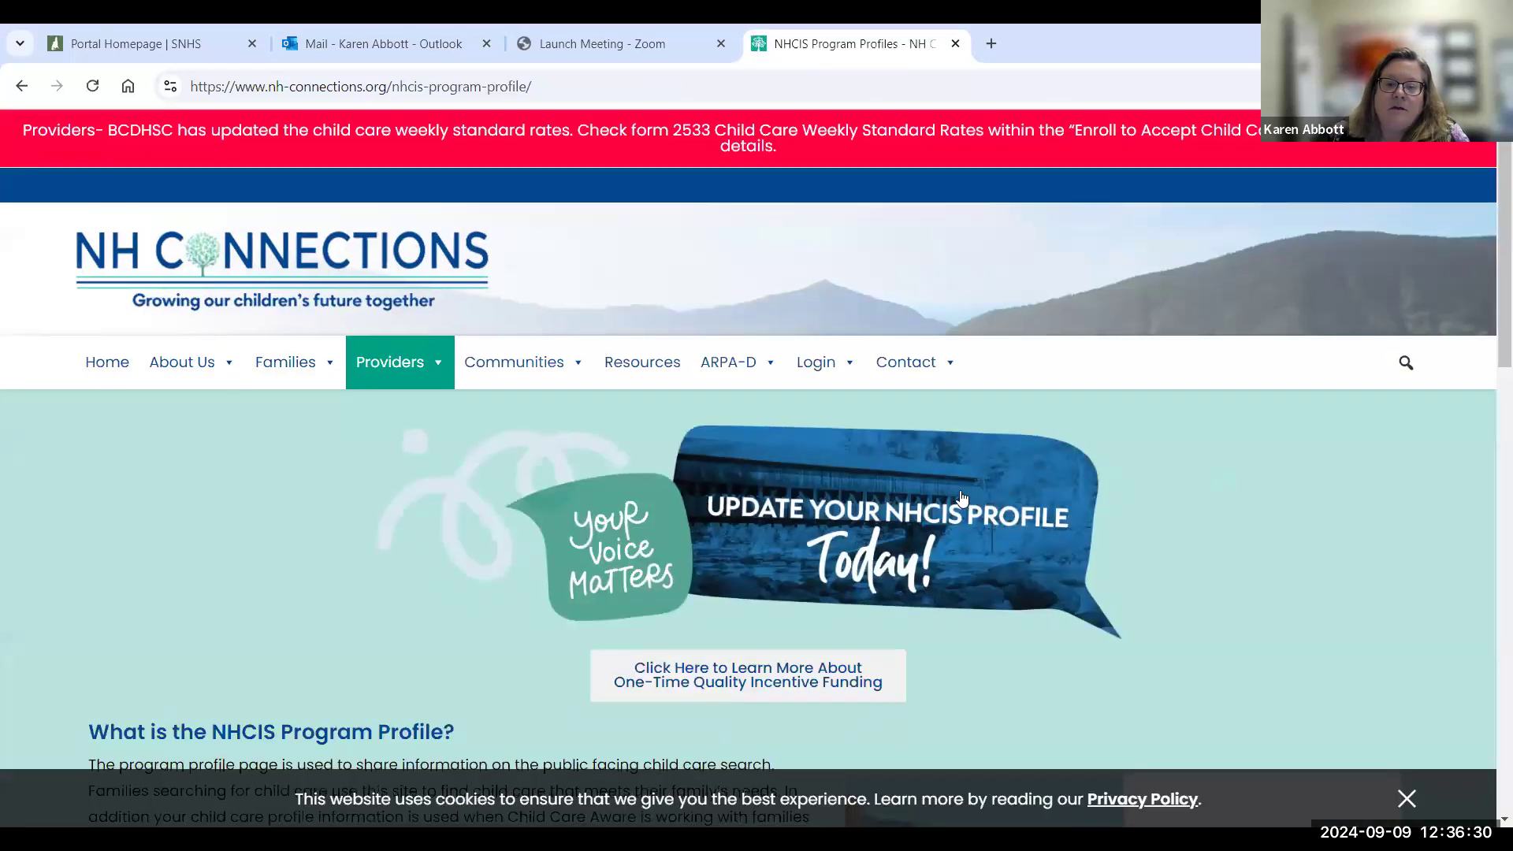
pyautogui.scroll(-6, 961, 498)
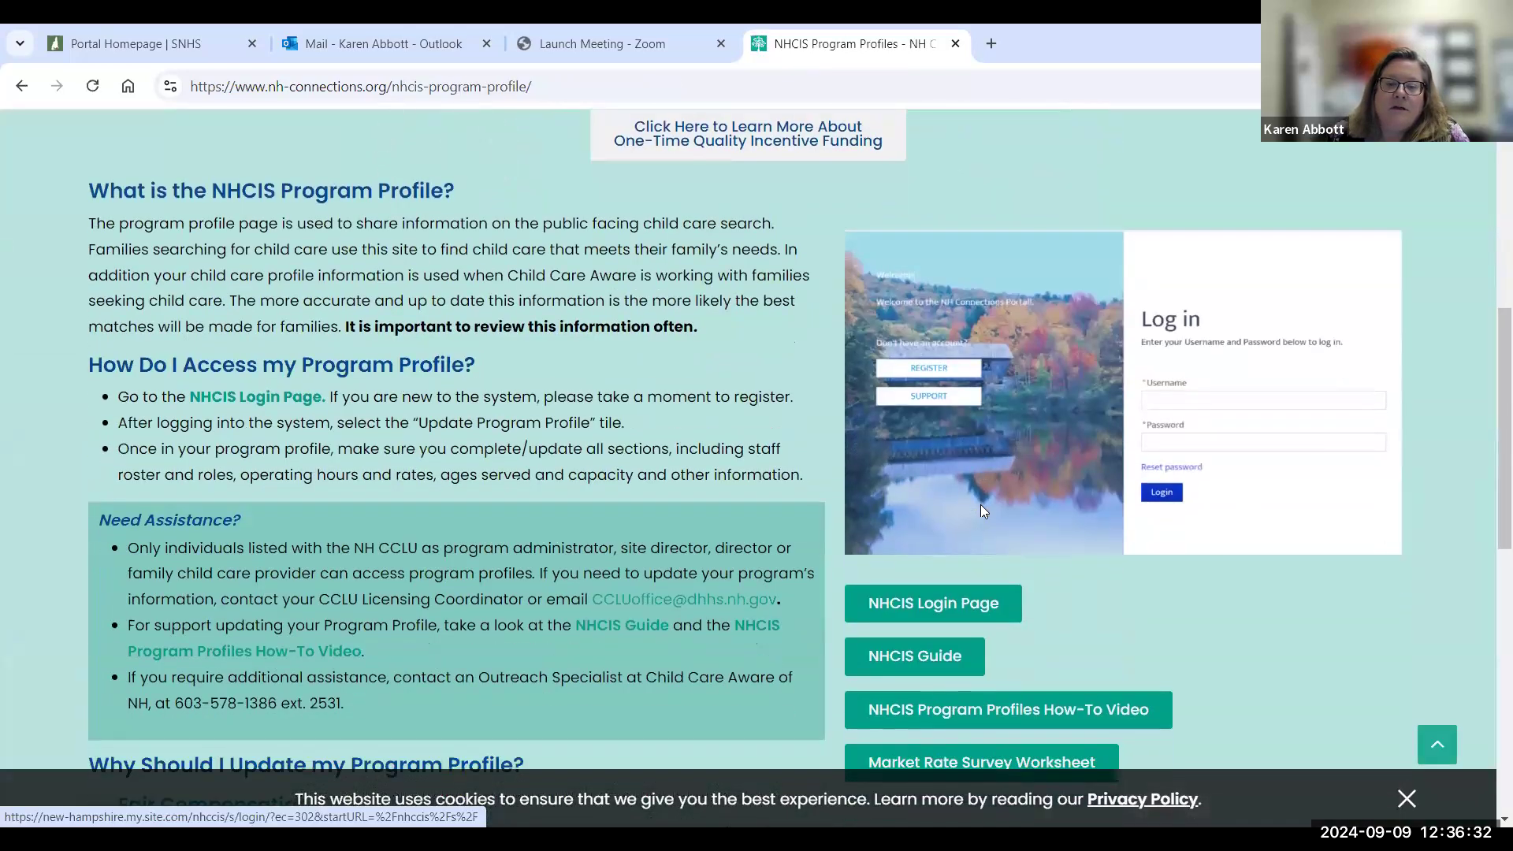
pyautogui.scroll(-2, 980, 511)
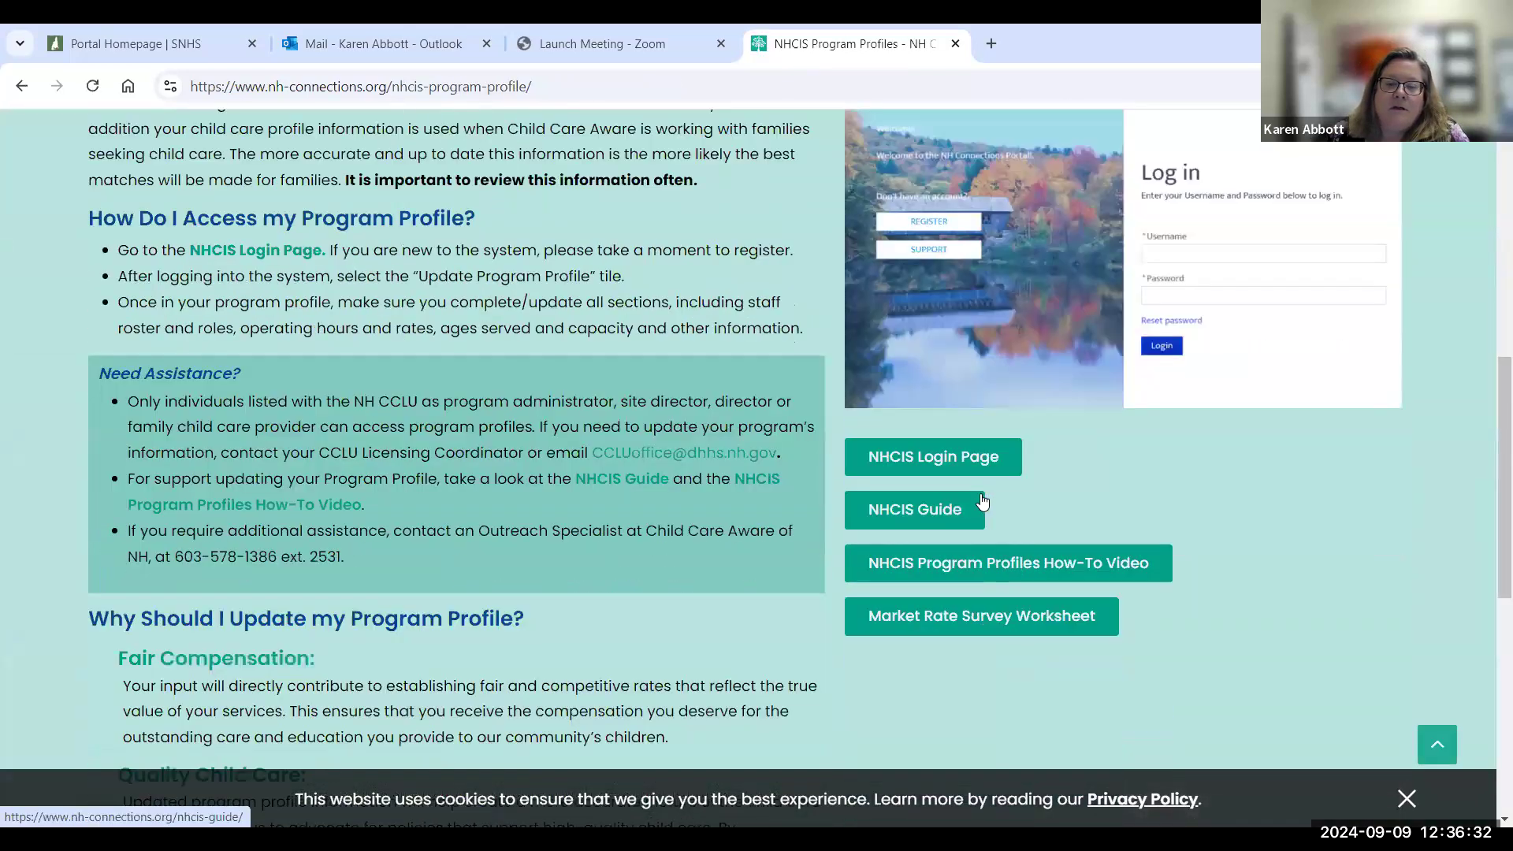
pyautogui.click(960, 458)
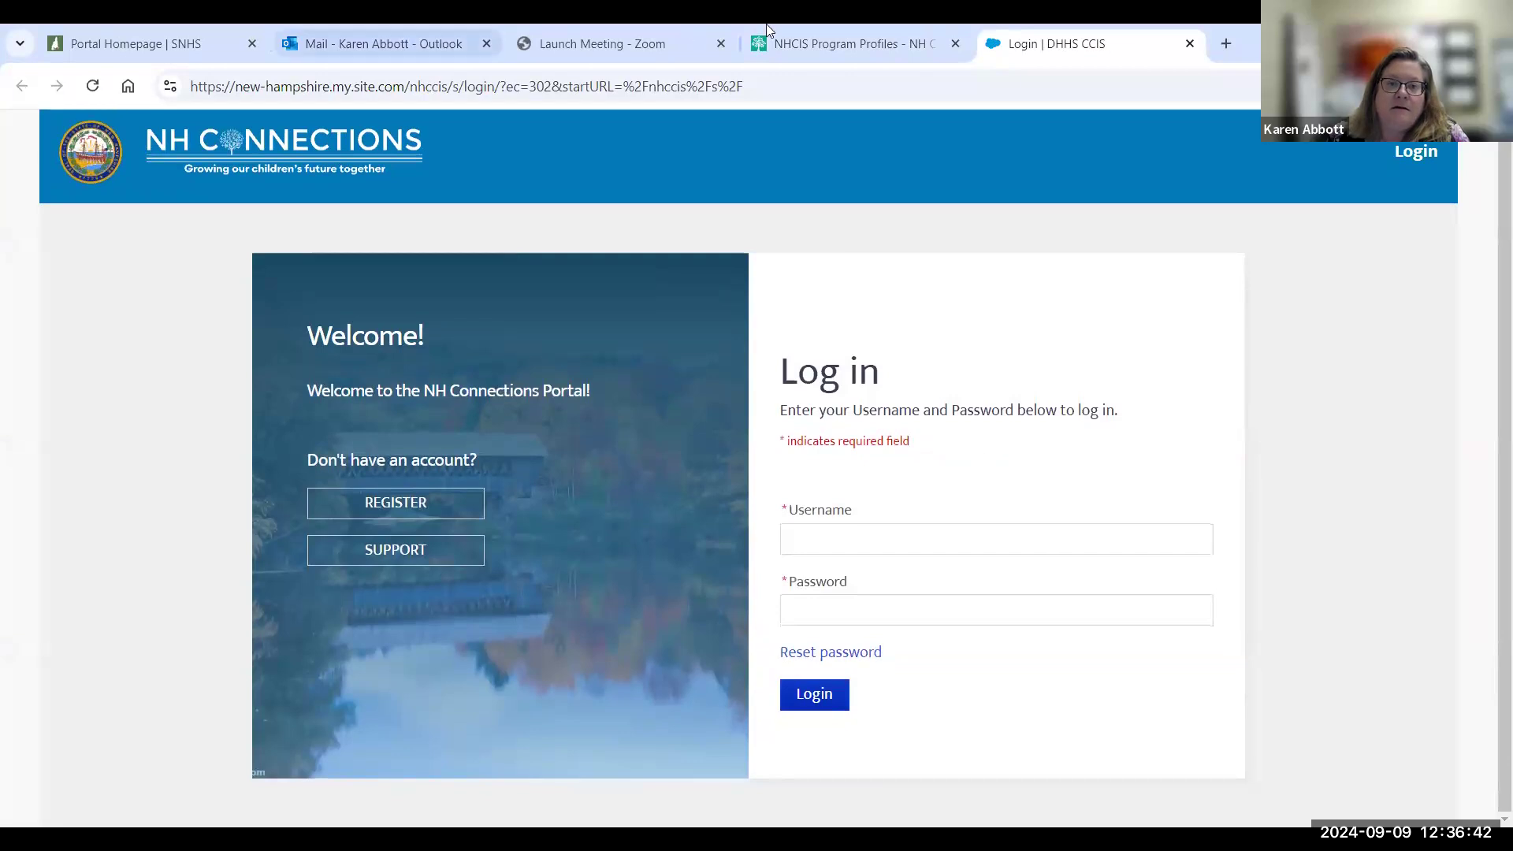
pyautogui.click(798, 35)
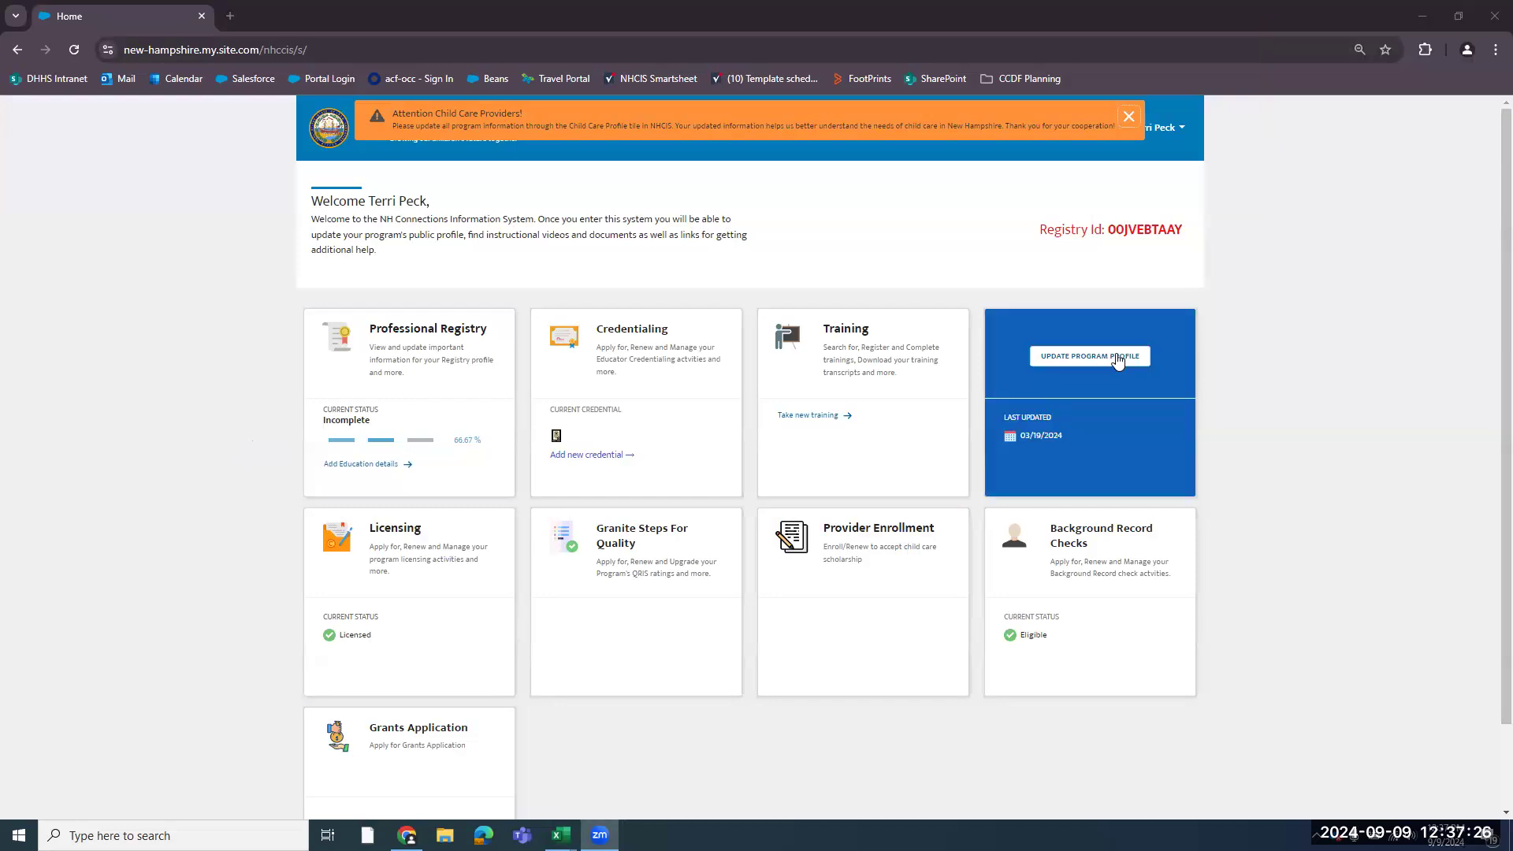
# - Open the program profile for editing and set the current enrollment status to Accepting Children
pyautogui.click(1118, 357)
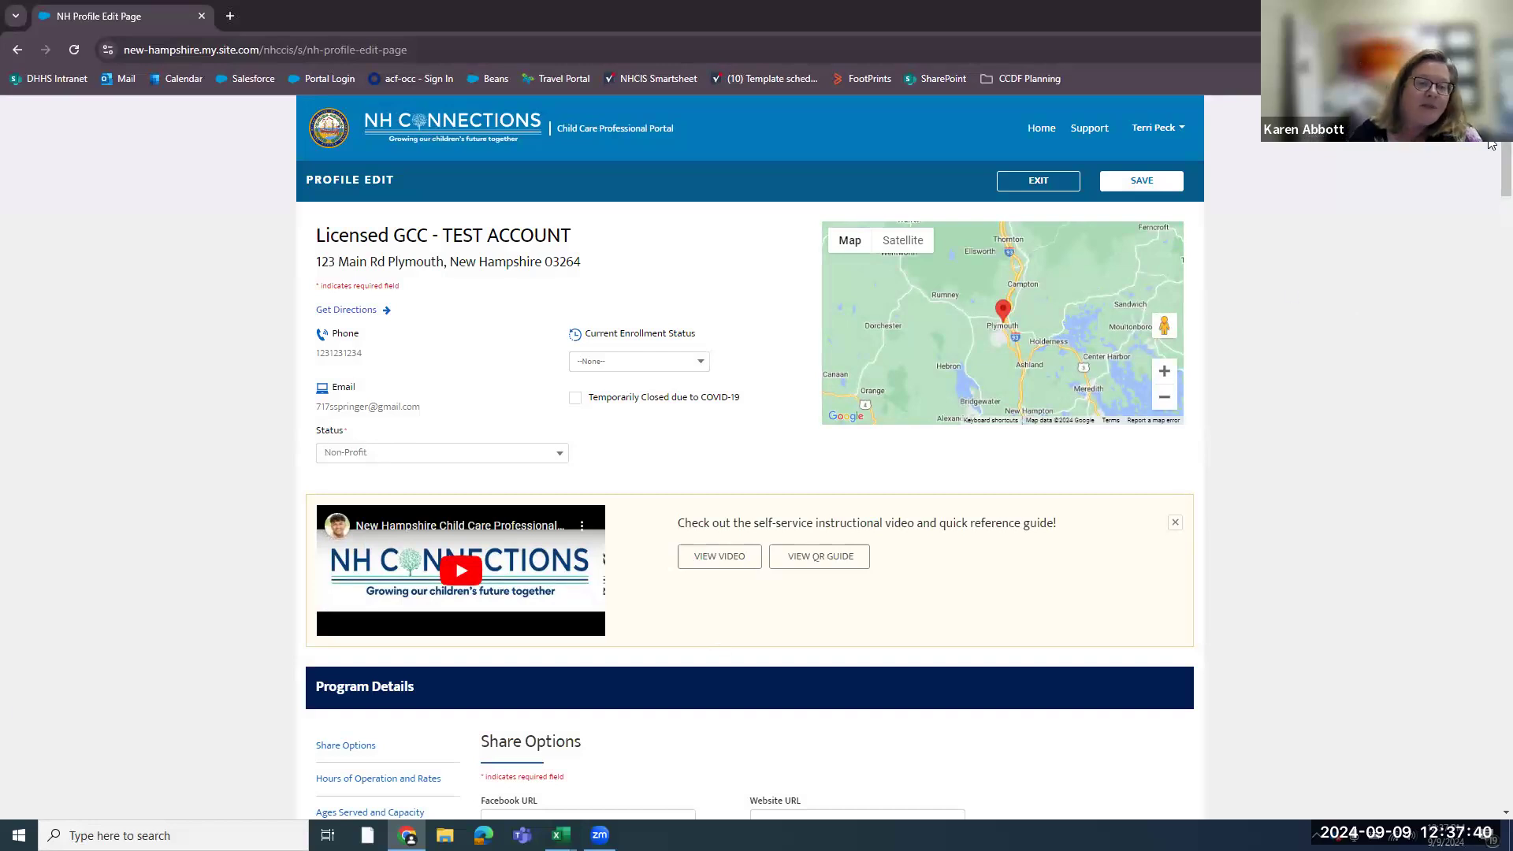
pyautogui.scroll(-3, 1492, 150)
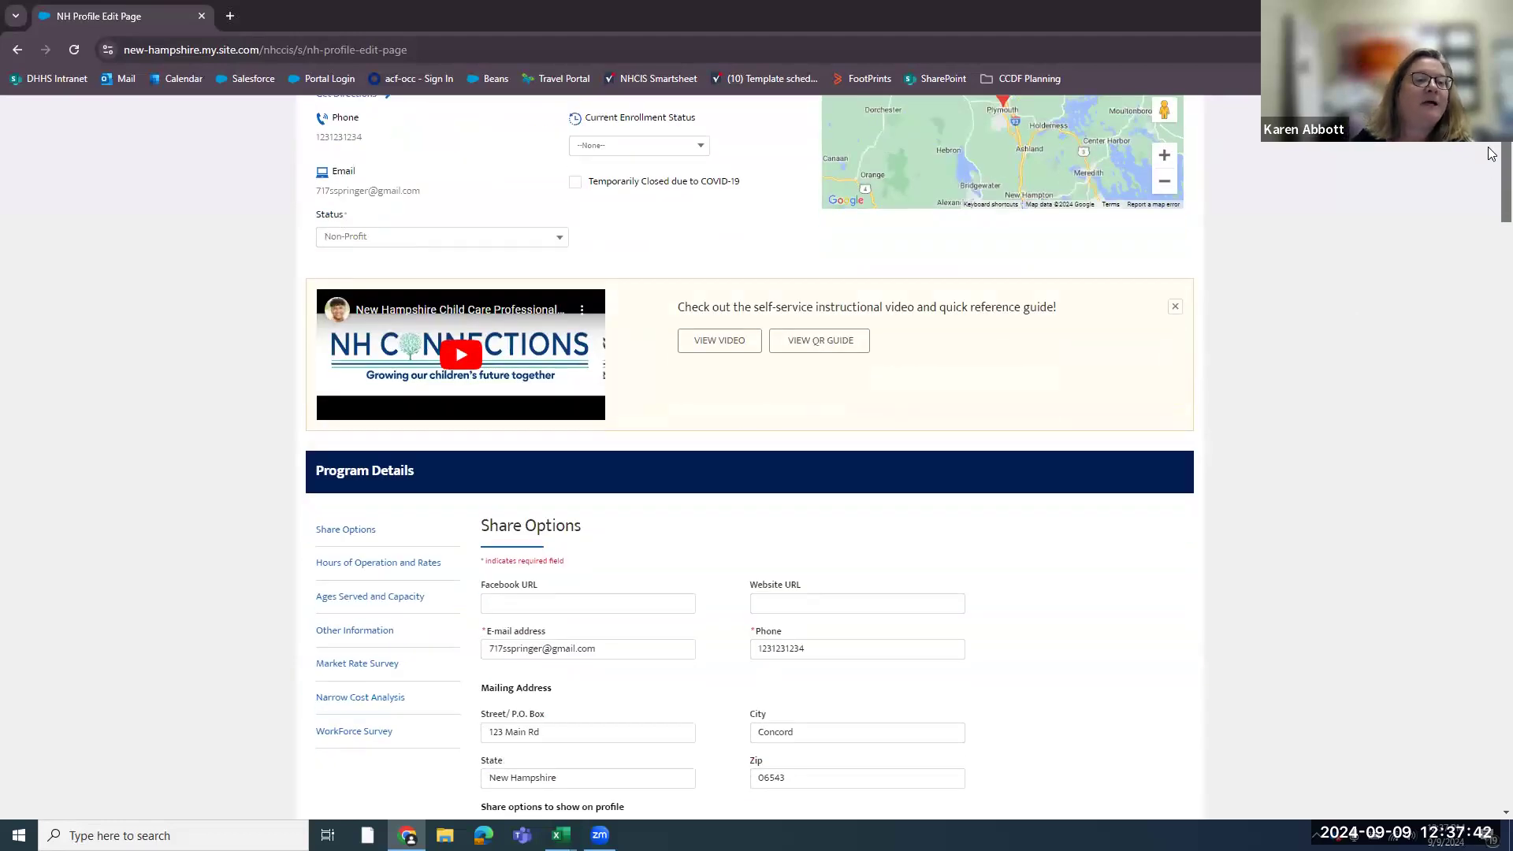
pyautogui.scroll(2, 1492, 154)
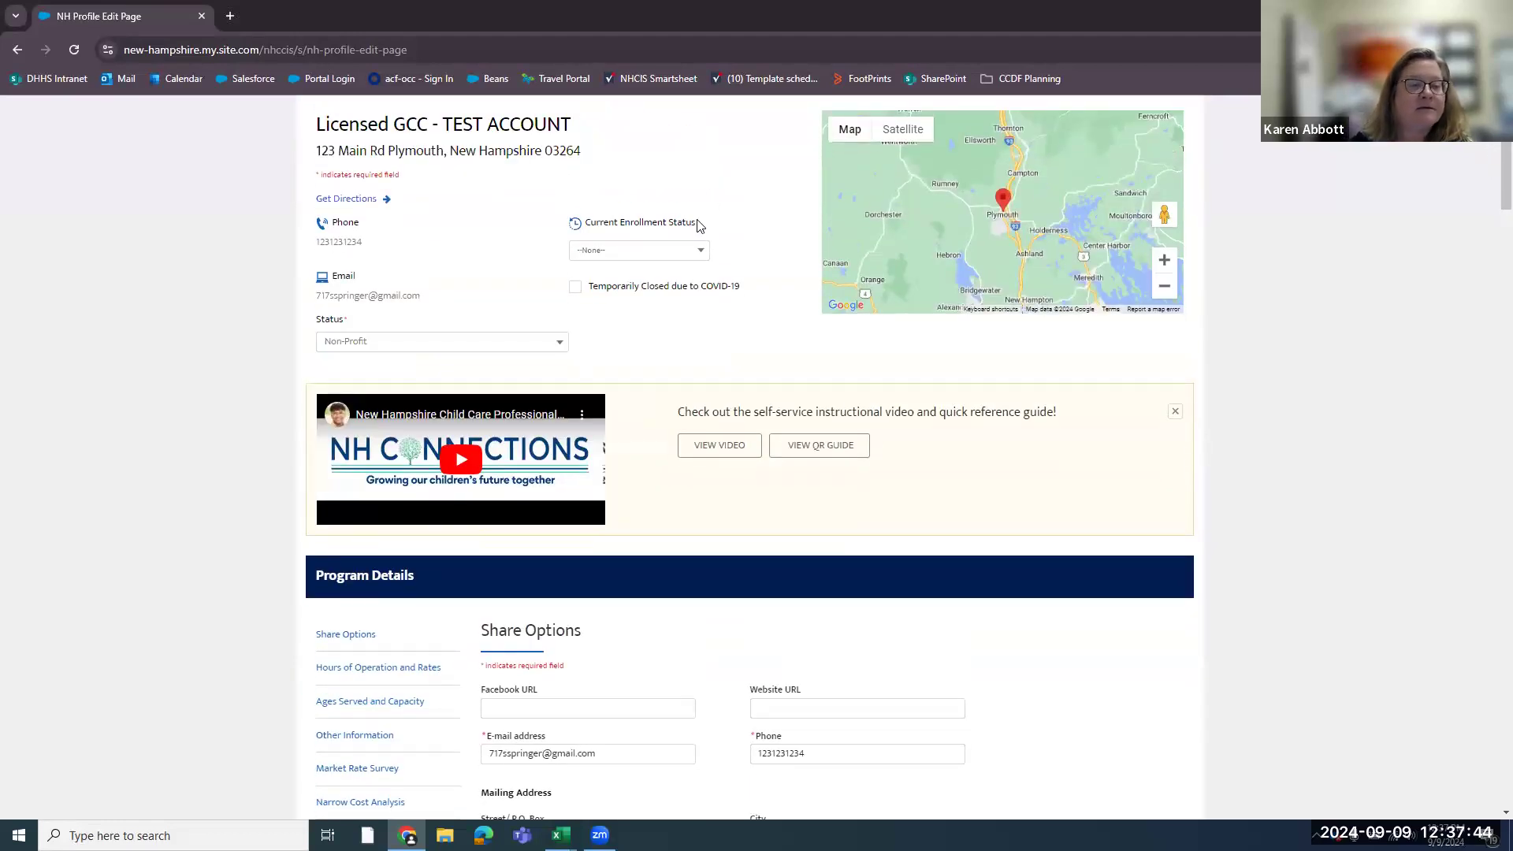
pyautogui.click(702, 252)
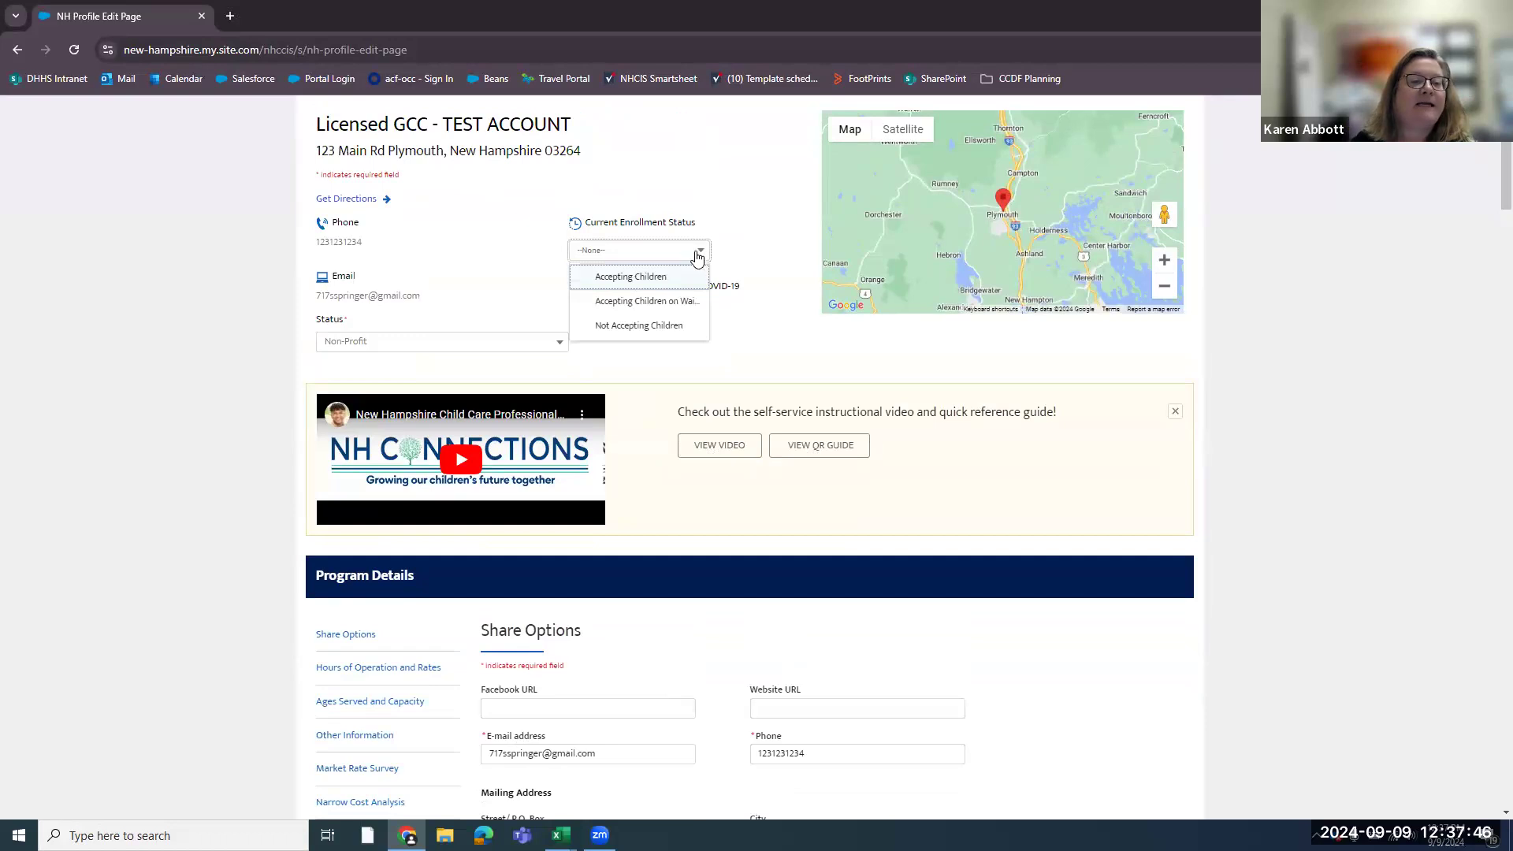
pyautogui.click(619, 278)
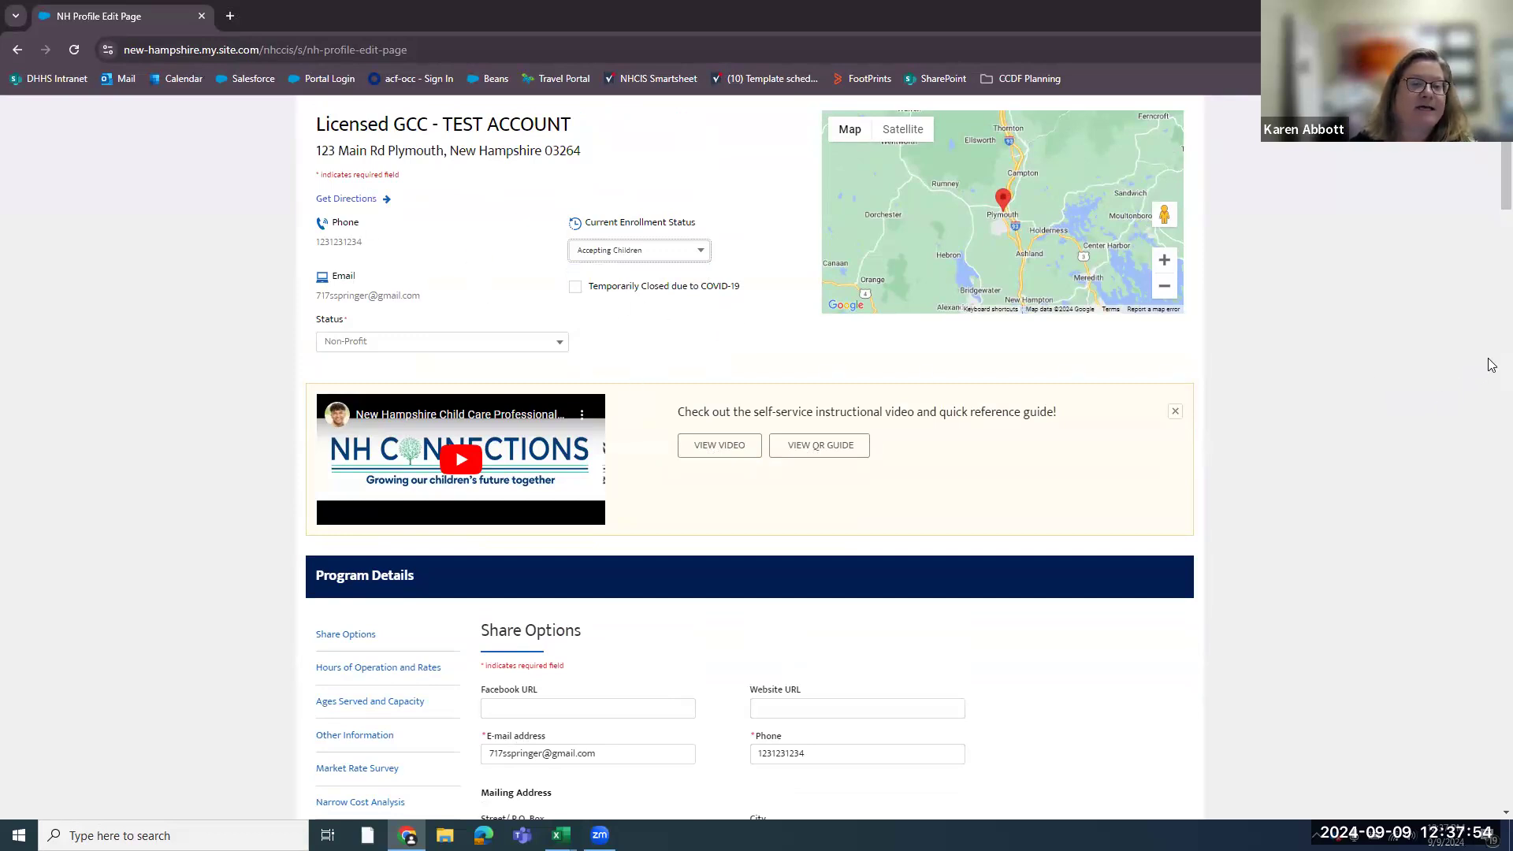
pyautogui.scroll(2, 1492, 185)
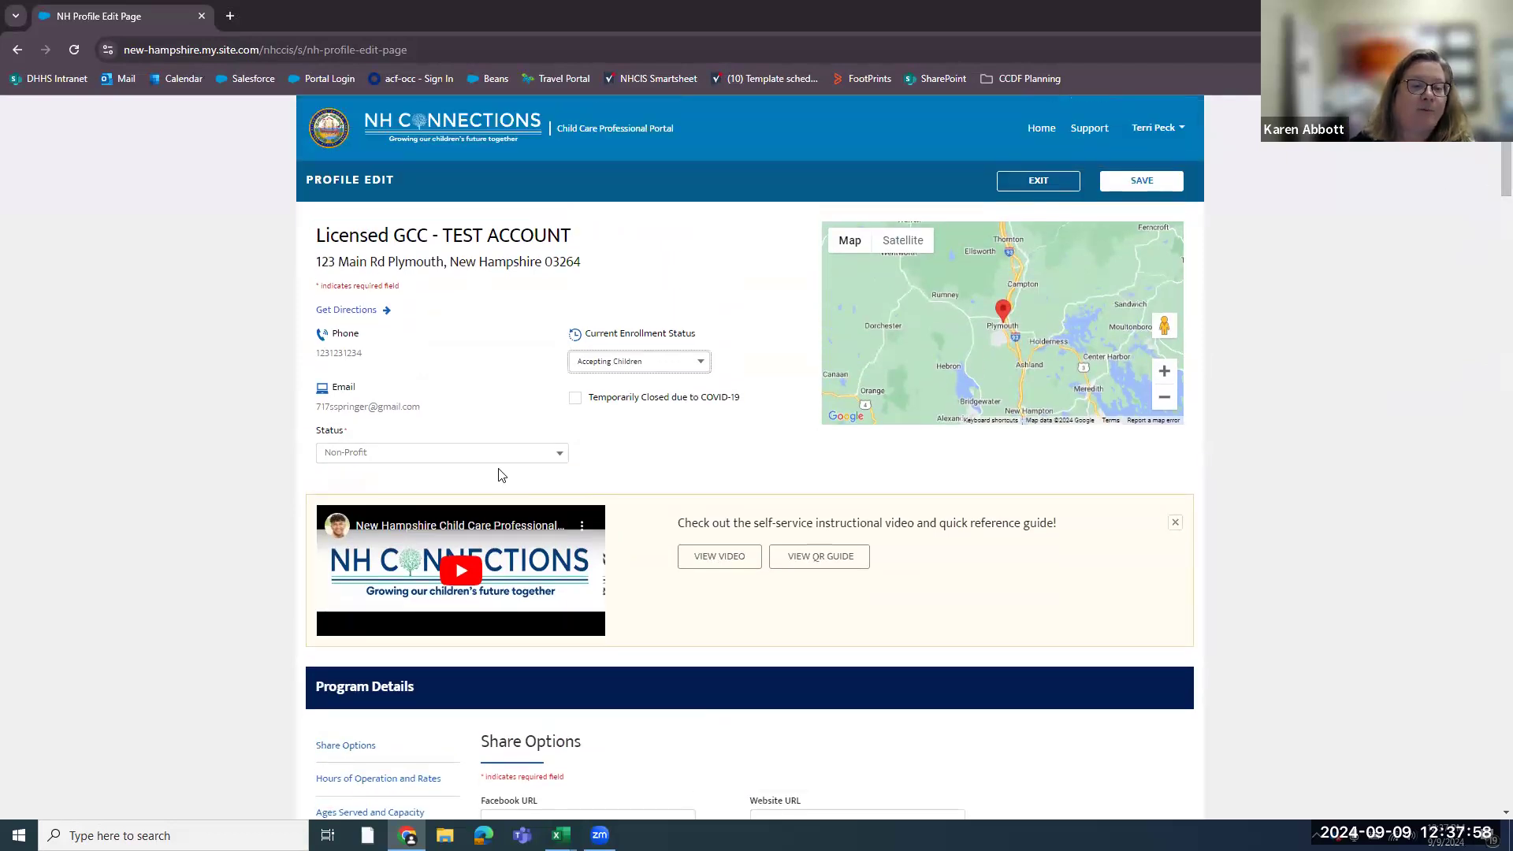
# - Try to save the program profile and check the contact fields under Share Options
pyautogui.click(1149, 184)
pyautogui.click(920, 484)
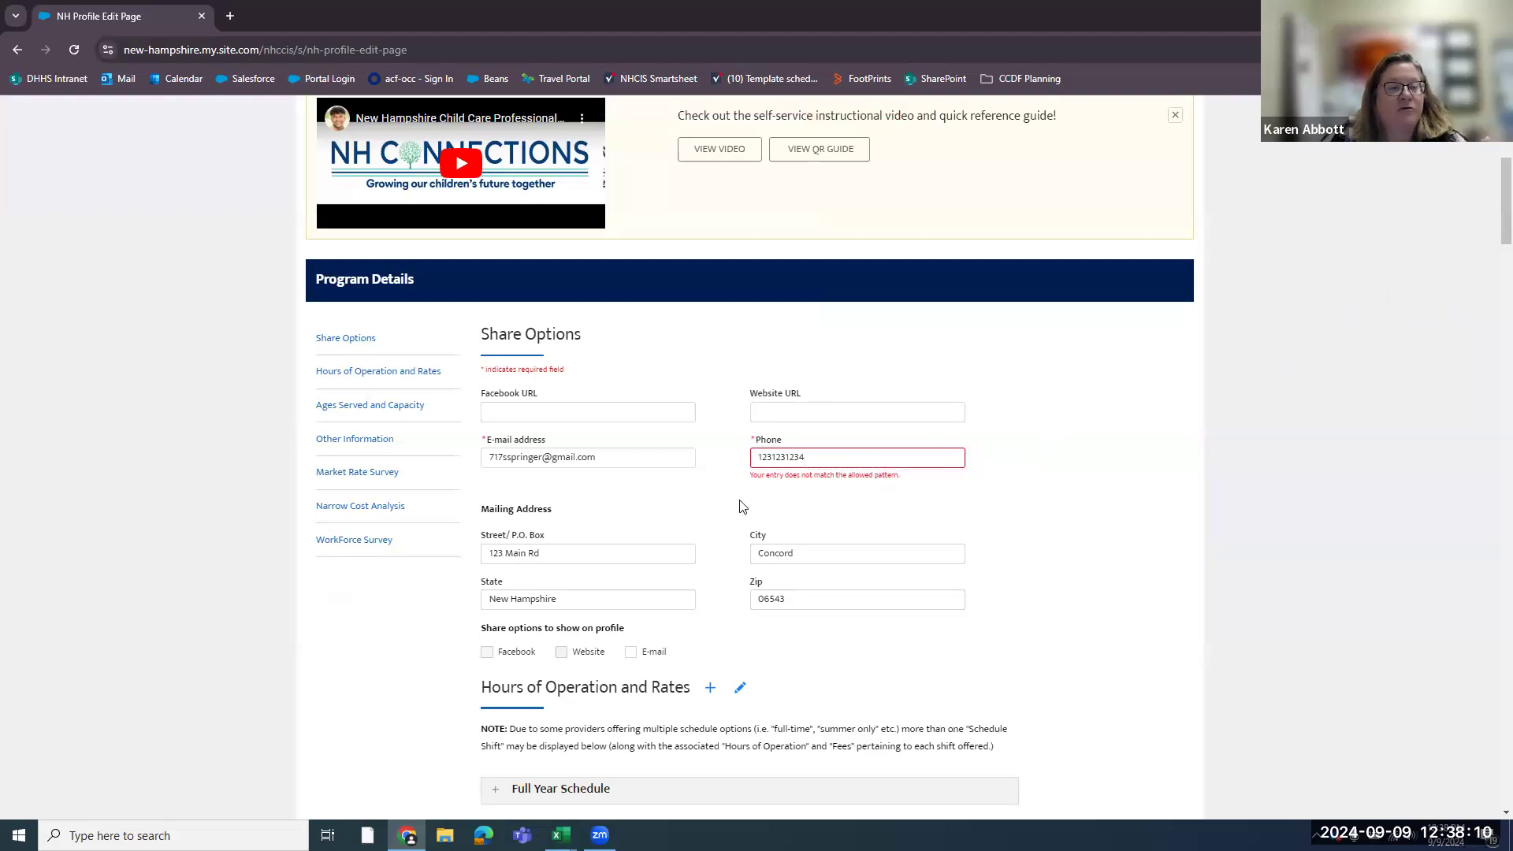
pyautogui.scroll(5, 738, 506)
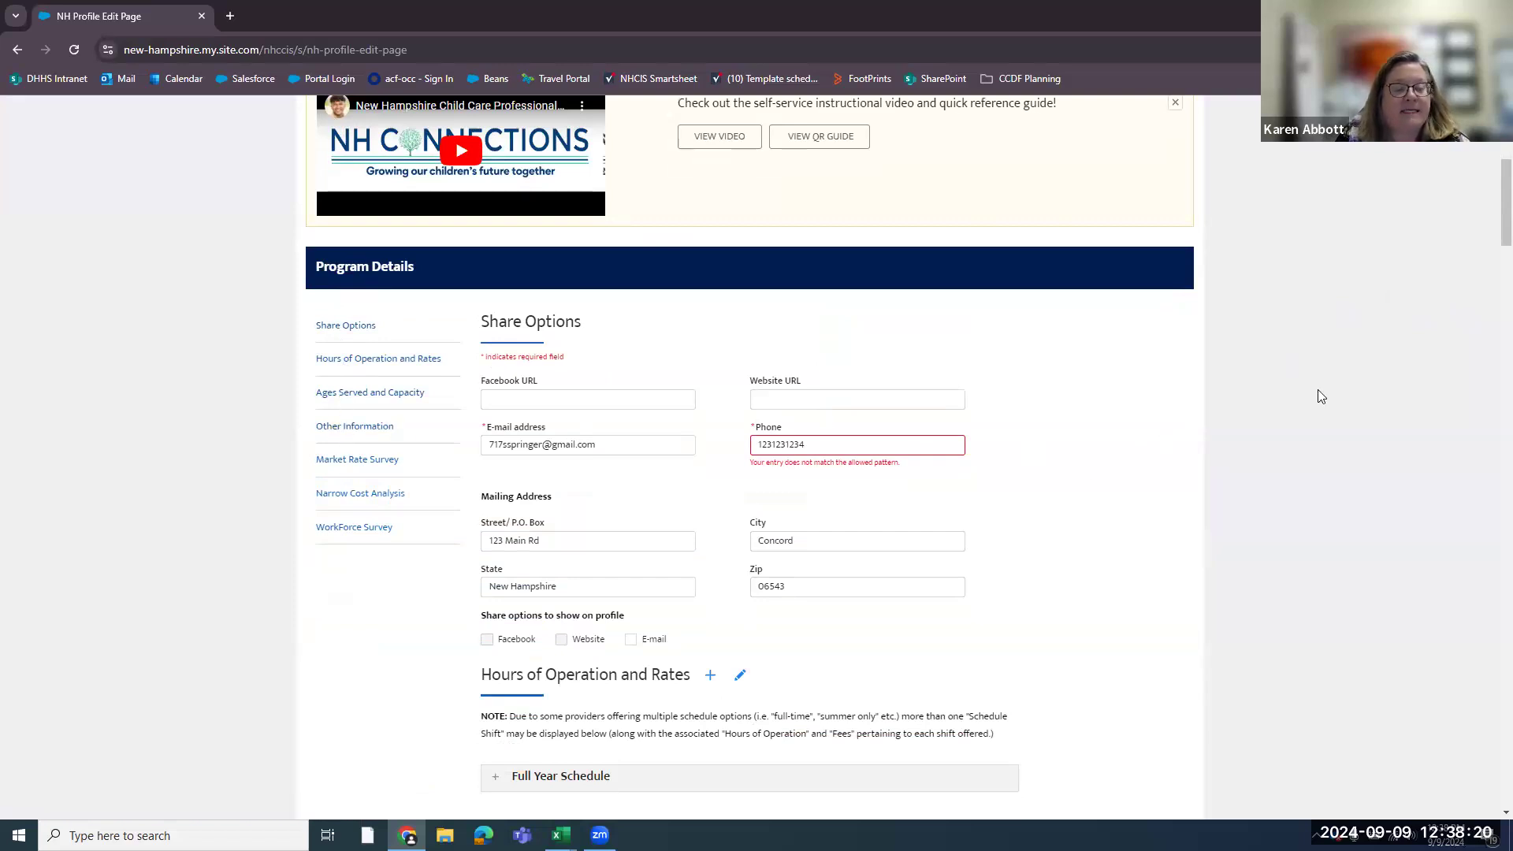
pyautogui.moveTo(1492, 197); pyautogui.dragTo(1492, 209)
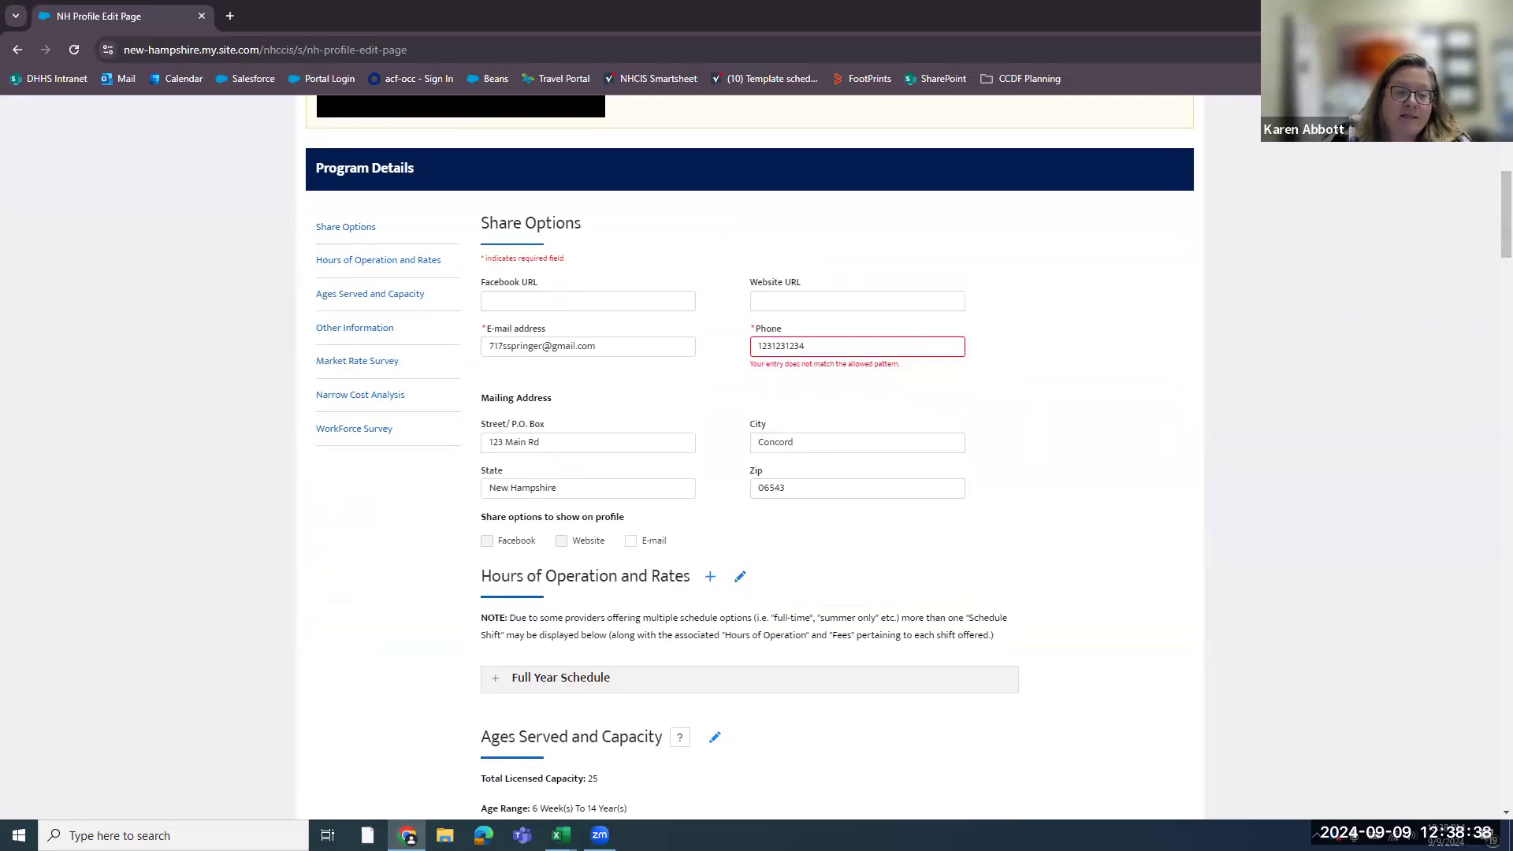
# - Expand the Full Year Schedule under Hours of Operation and Rates and review its days, times and rates
pyautogui.scroll(-2, 665, 489)
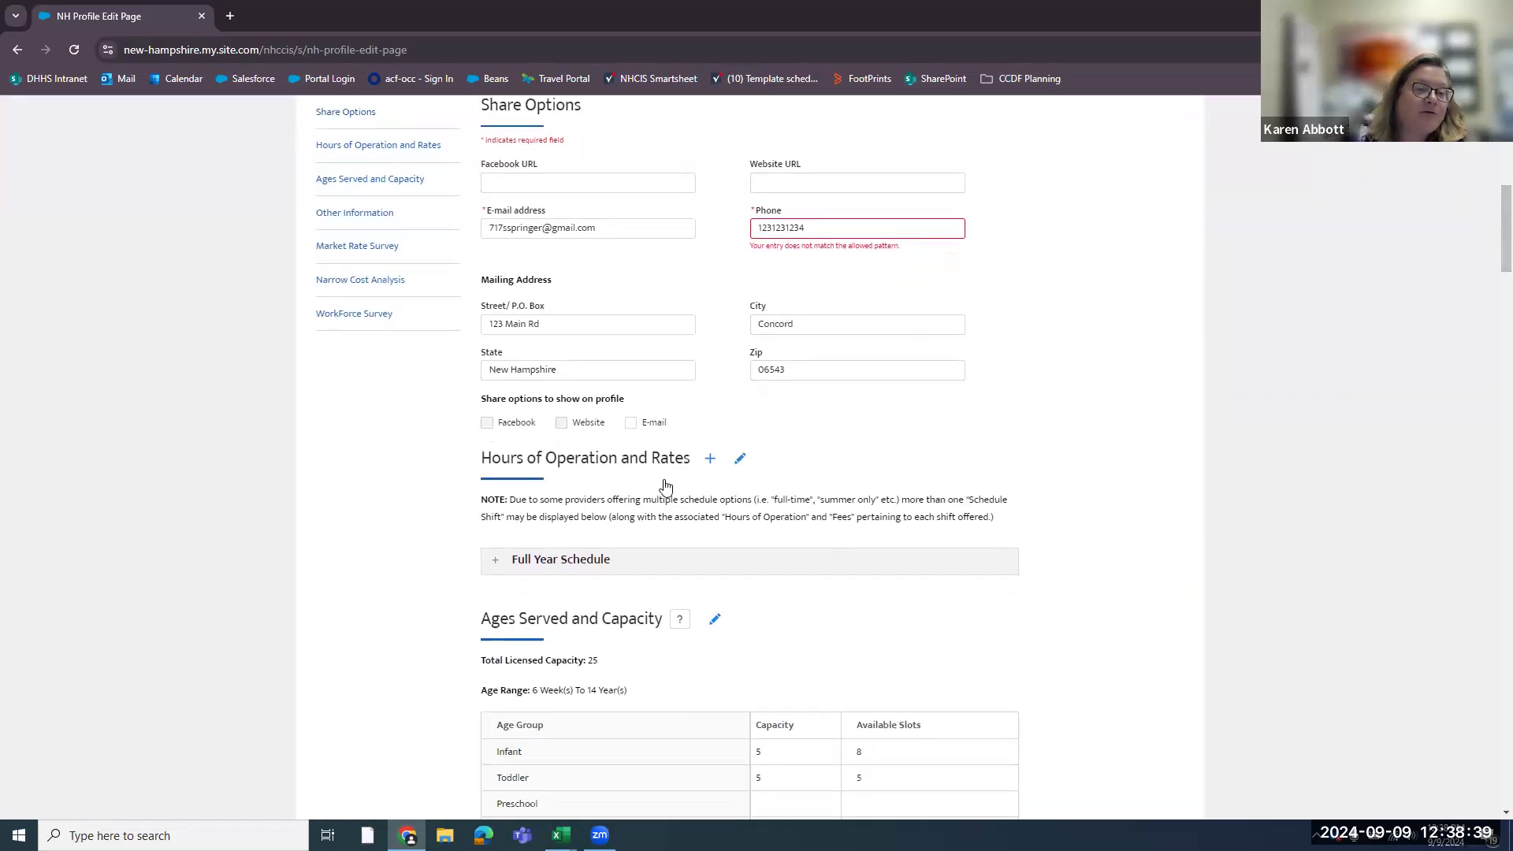
pyautogui.click(496, 561)
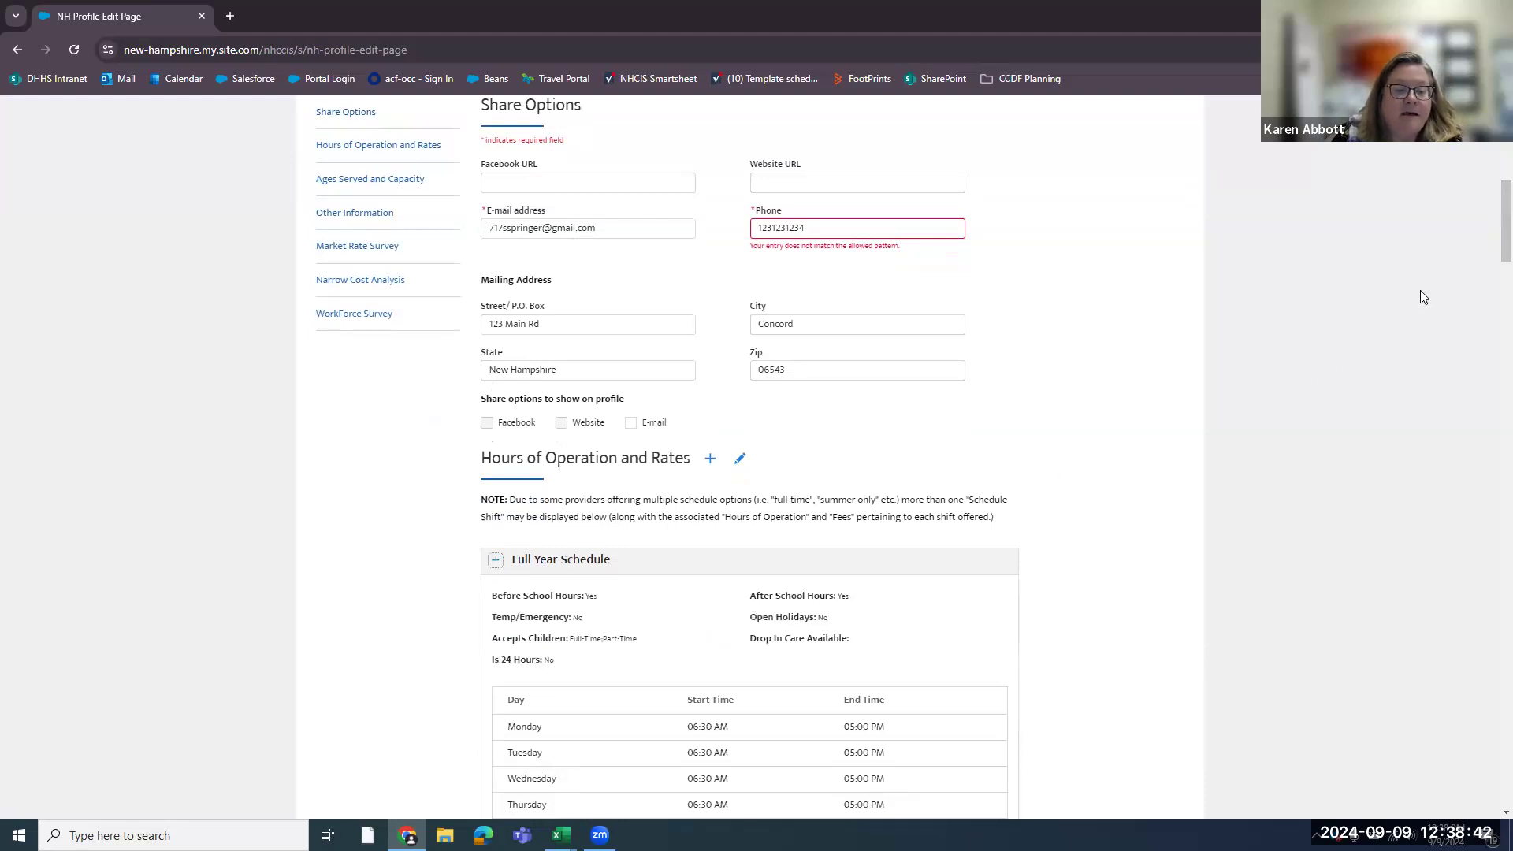
pyautogui.scroll(-2, 1492, 249)
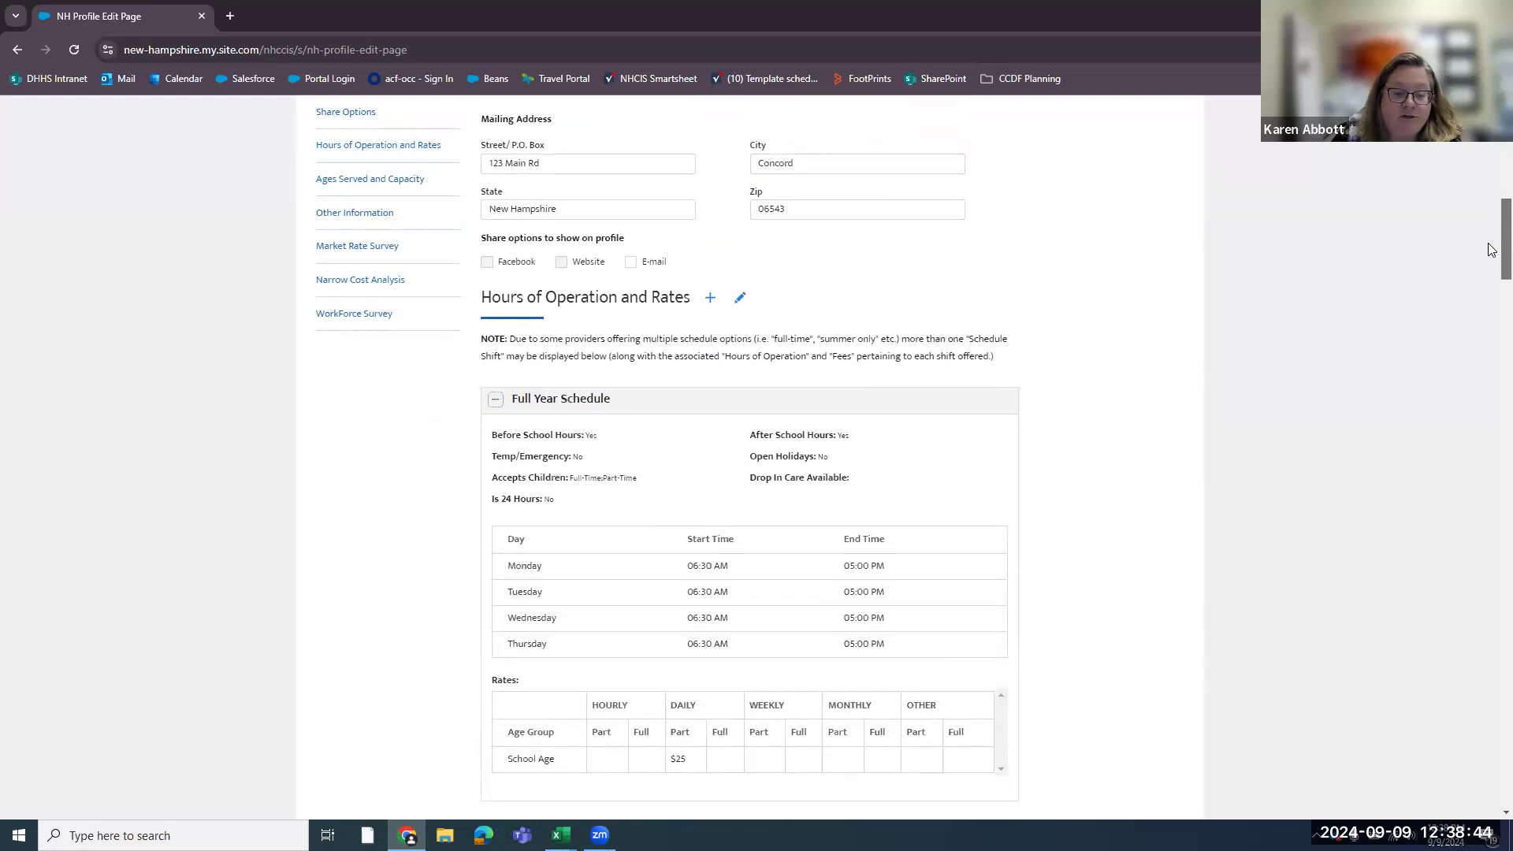
pyautogui.scroll(-1, 1494, 249)
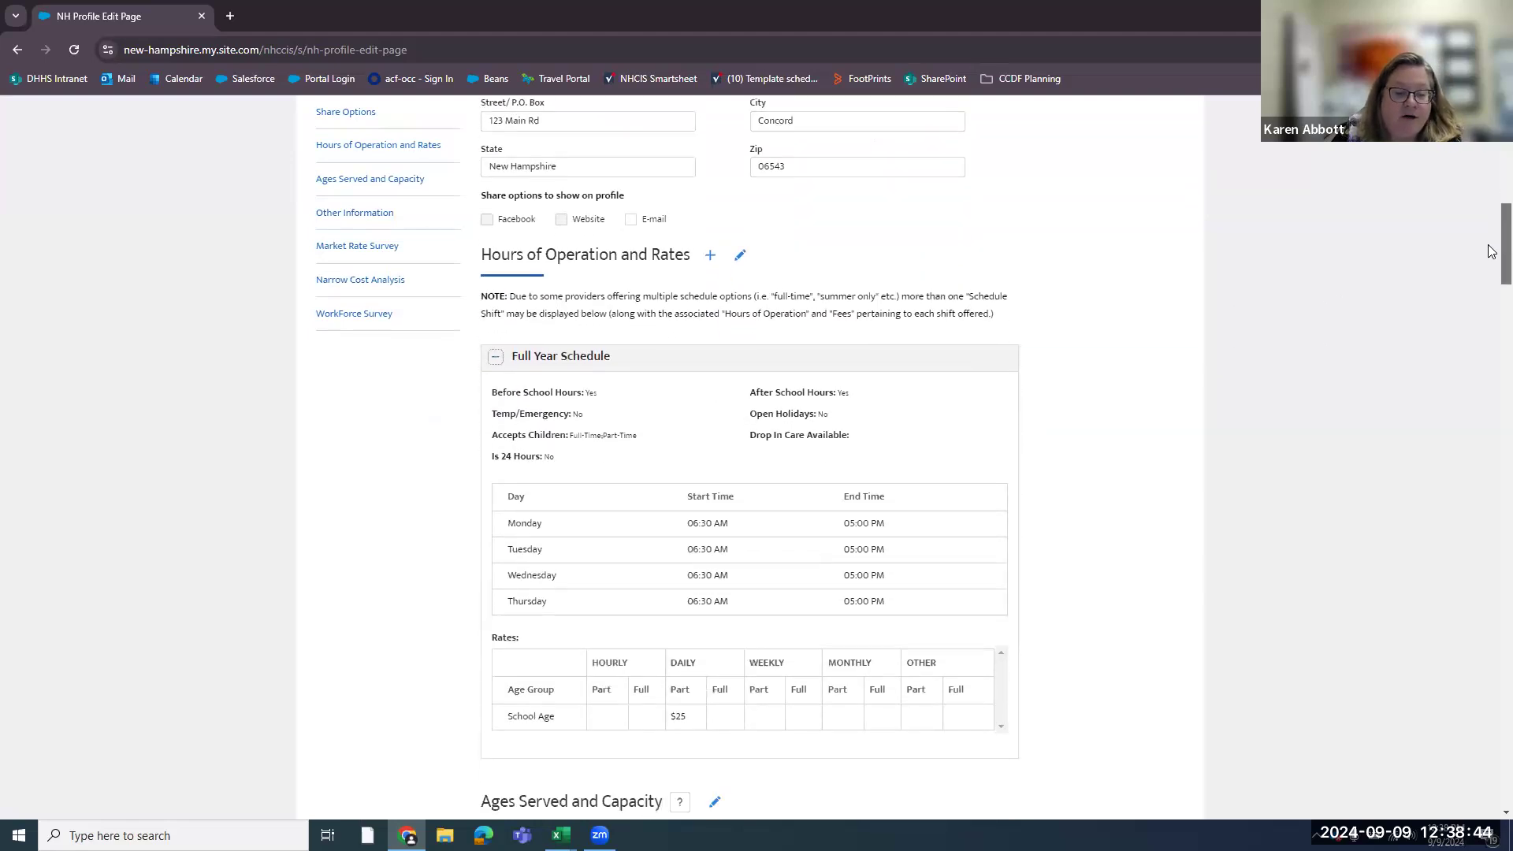
pyautogui.click(739, 259)
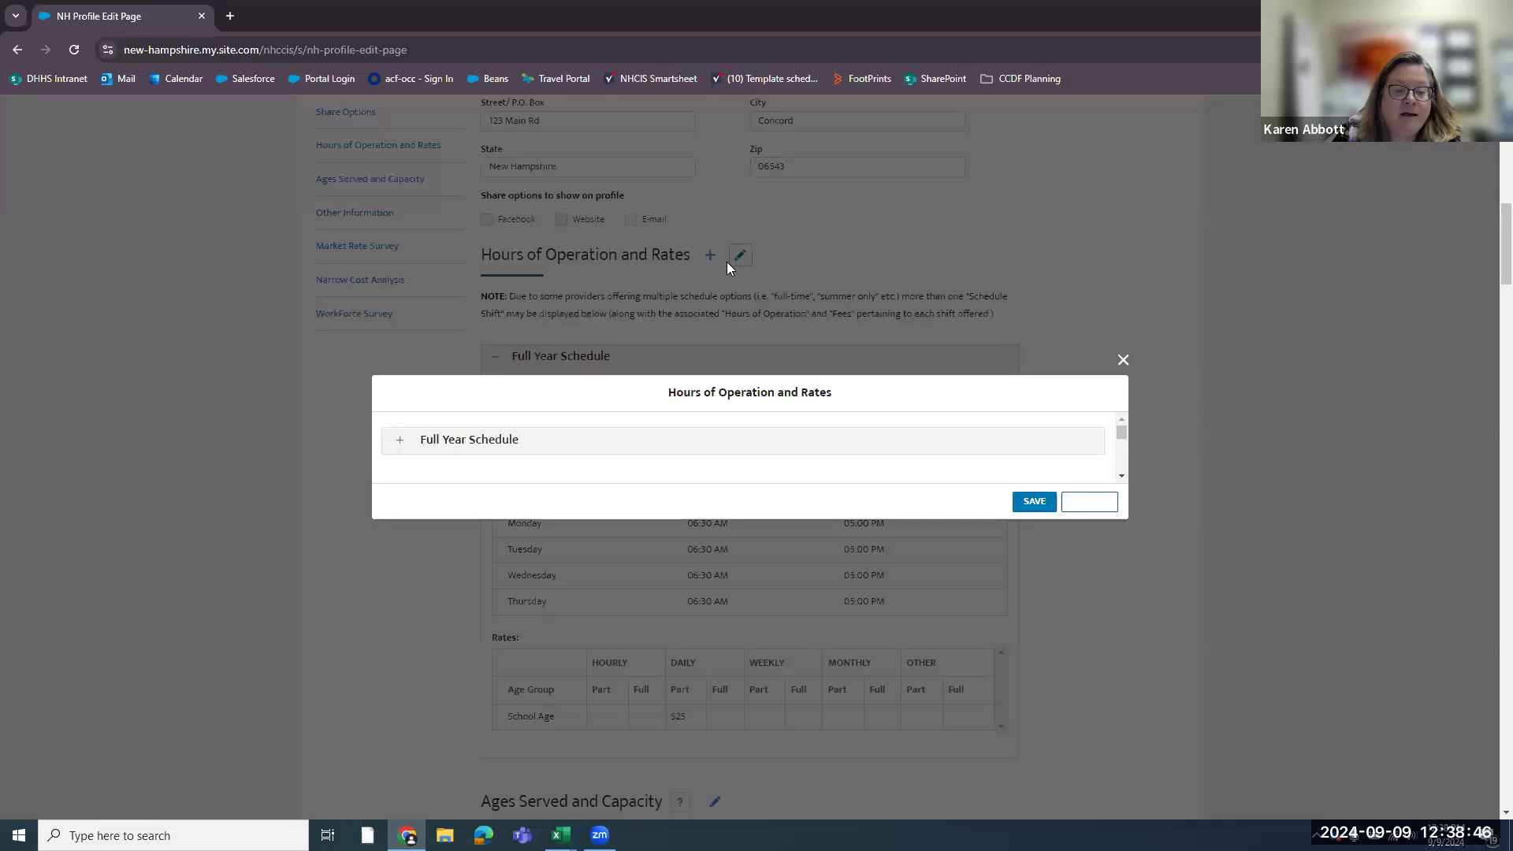
pyautogui.click(1084, 500)
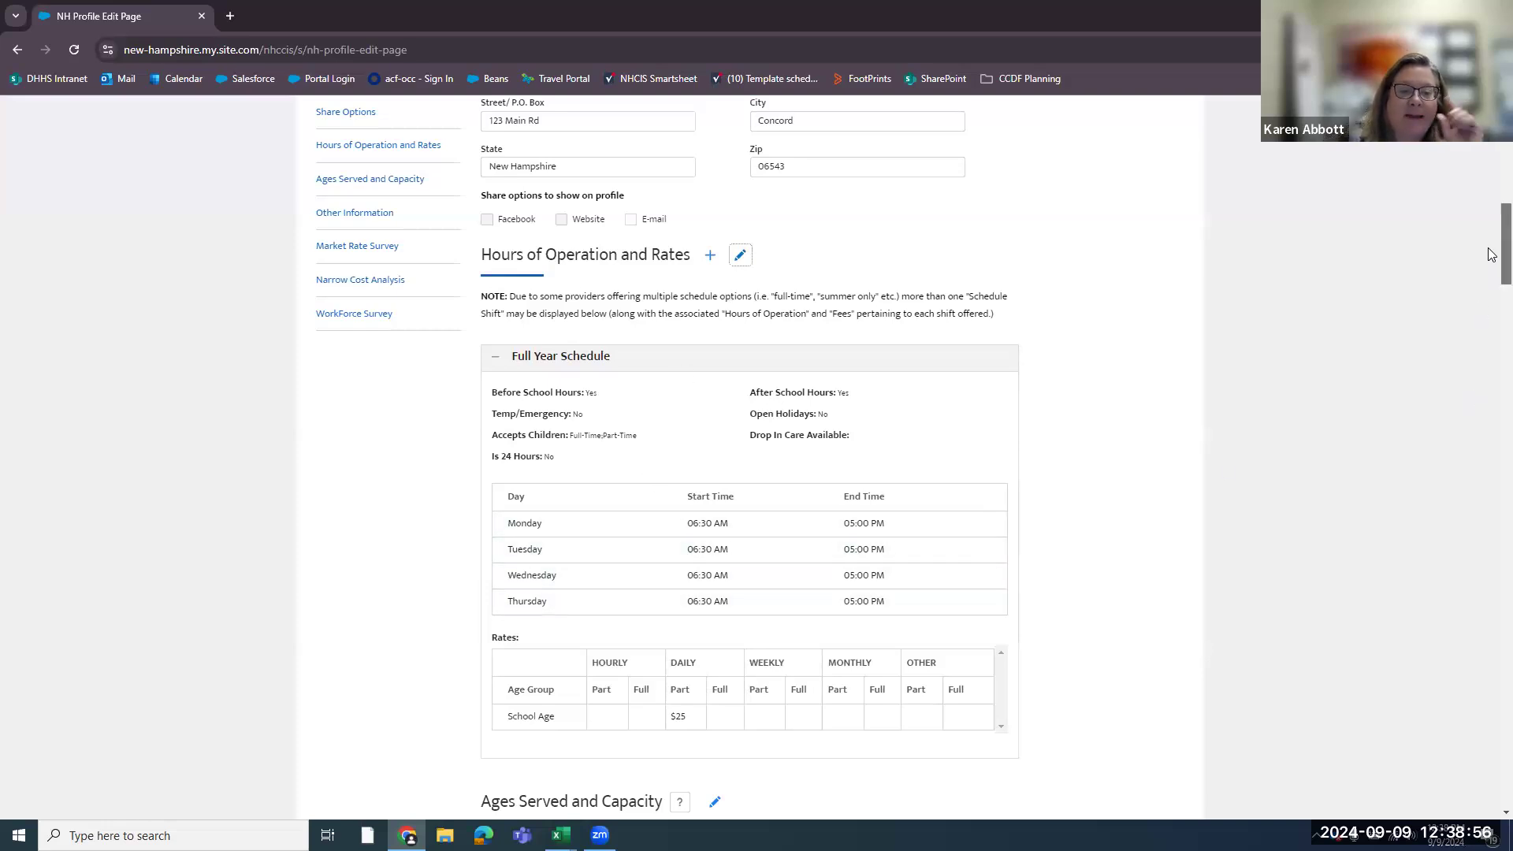
# - Edit the Full Year Schedule under Hours of Operation and Rates, adding a day entry for Friday
pyautogui.scroll(-1, 1492, 254)
pyautogui.click(737, 218)
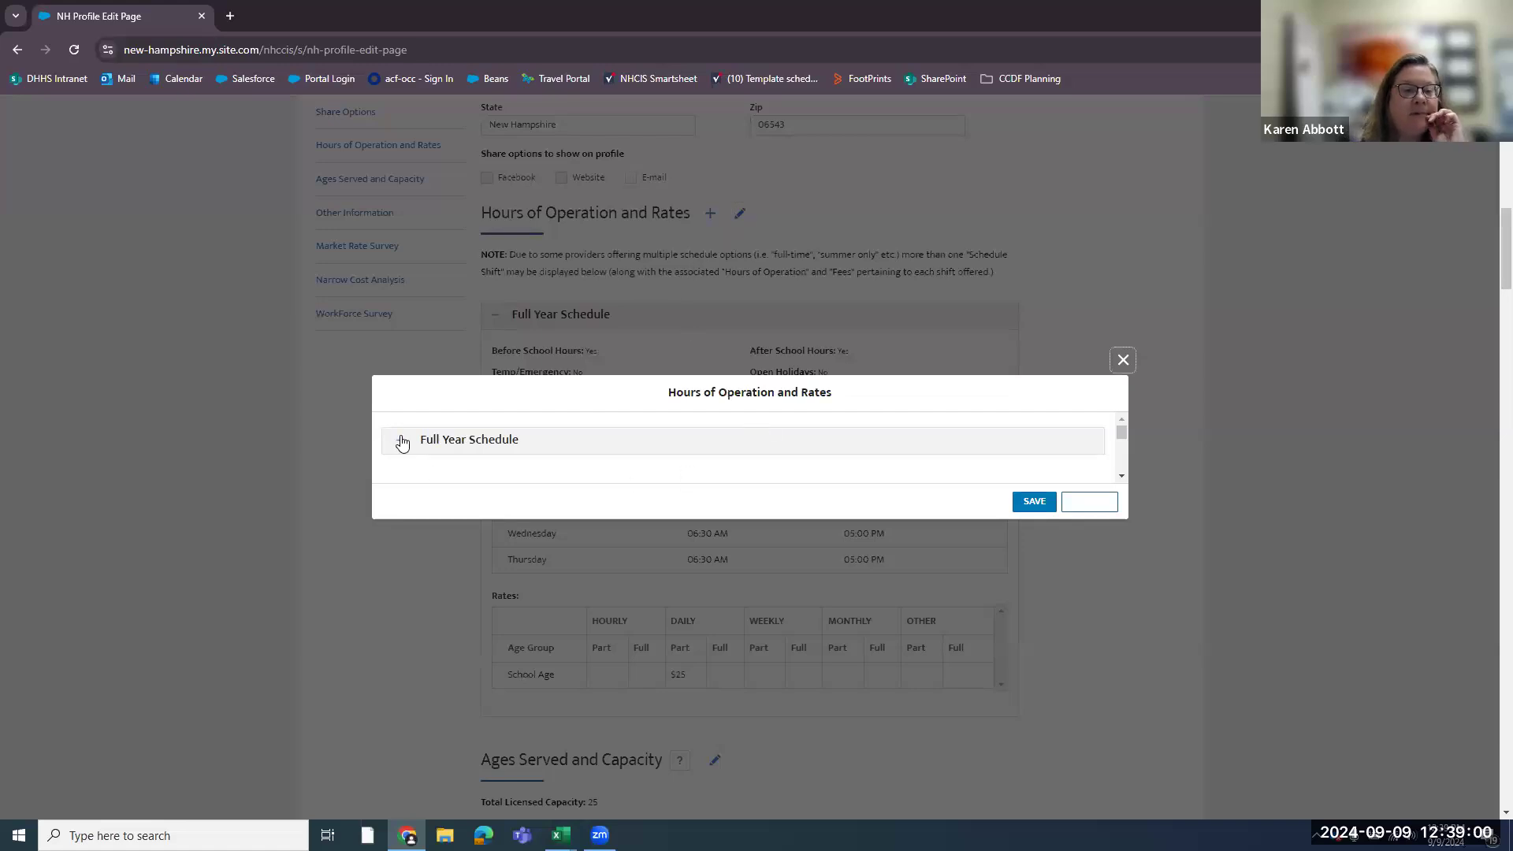
pyautogui.click(400, 439)
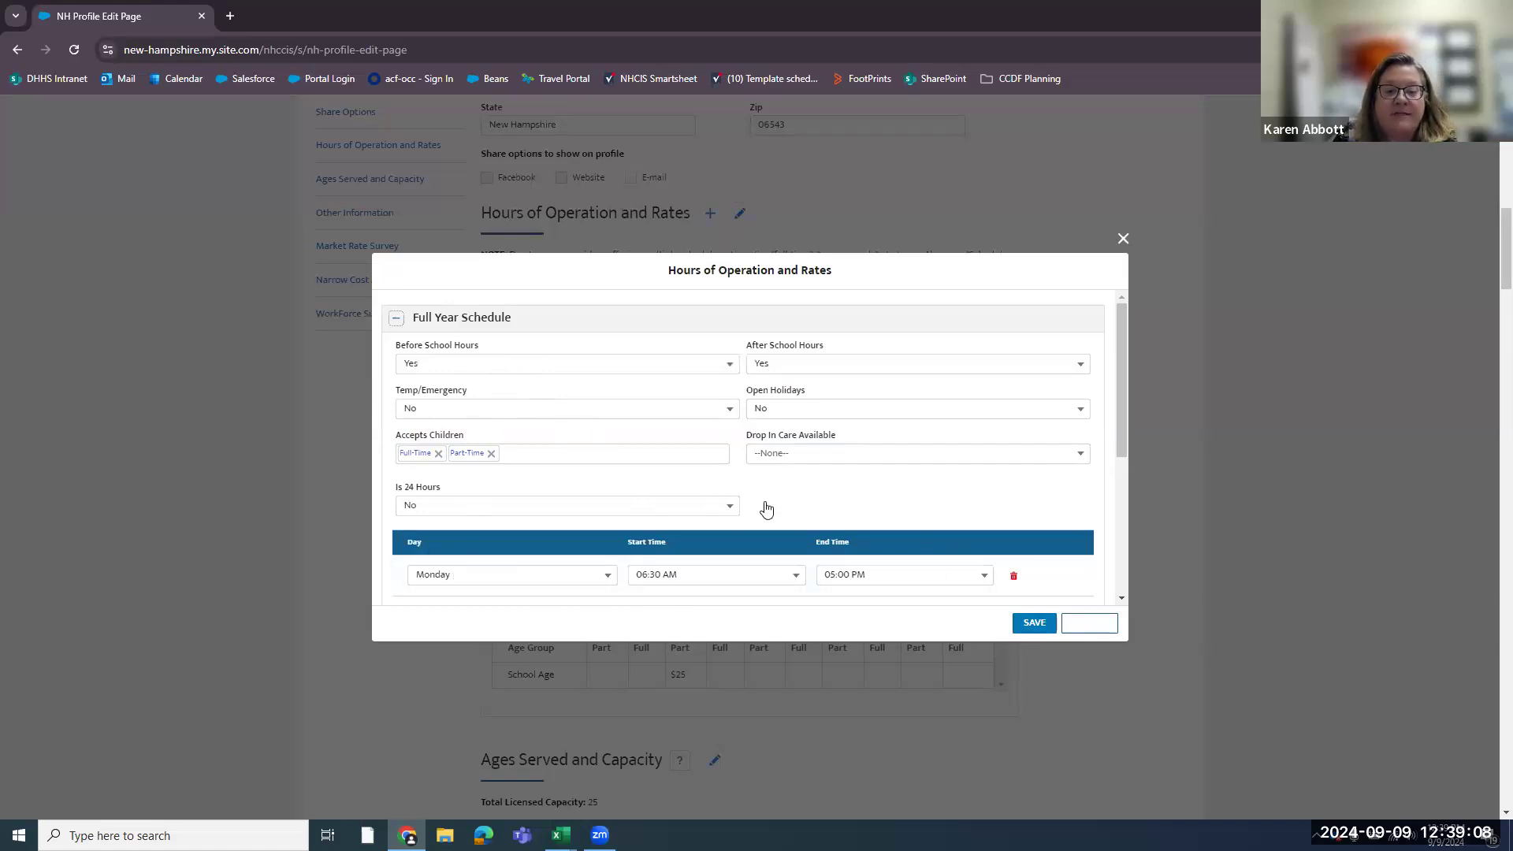
pyautogui.moveTo(1119, 353); pyautogui.dragTo(1080, 516)
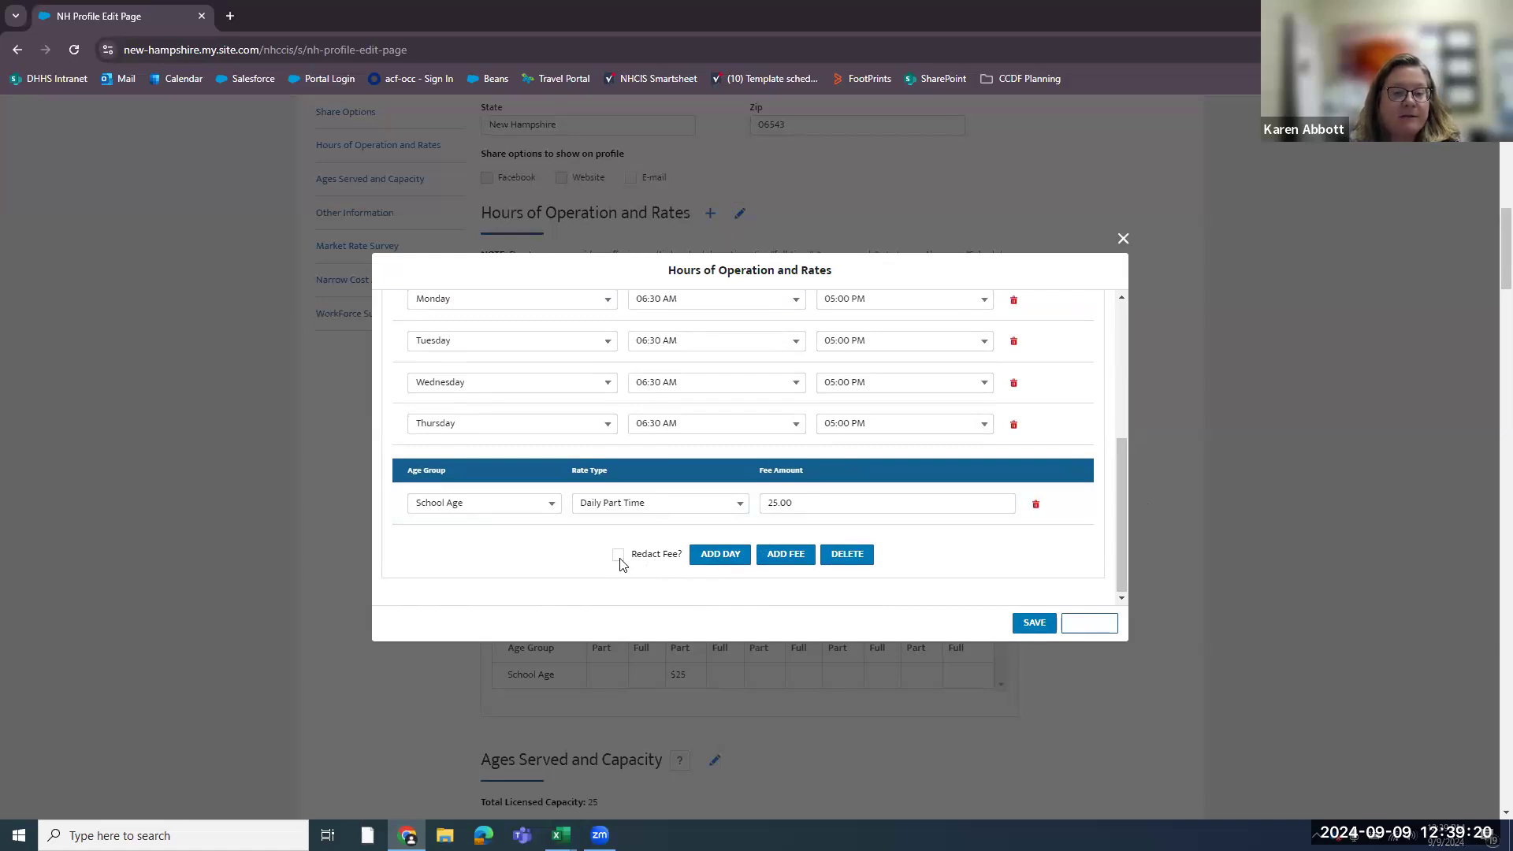
pyautogui.click(725, 561)
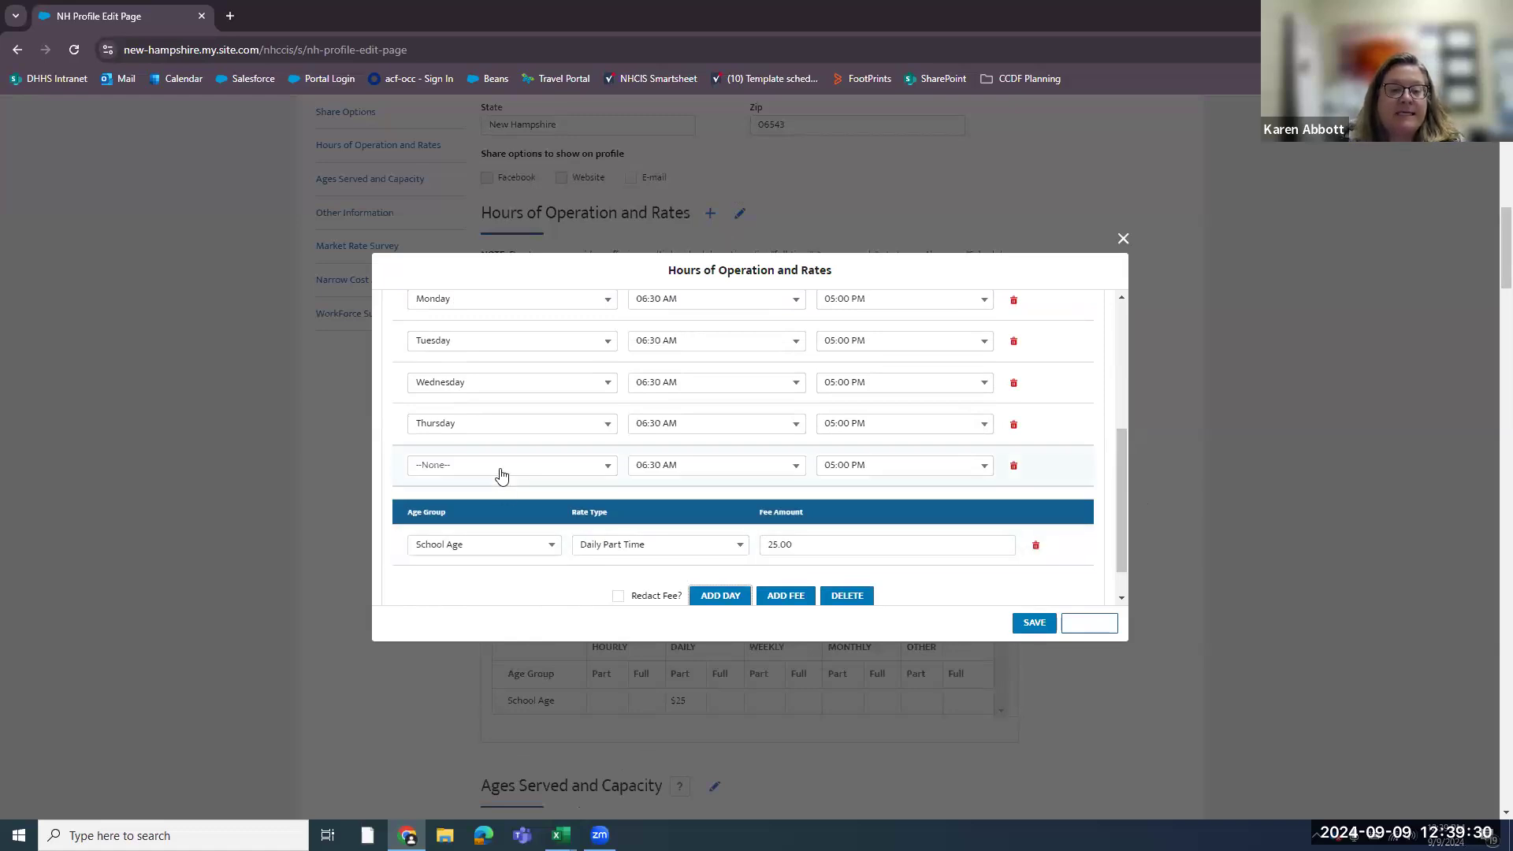
pyautogui.click(608, 466)
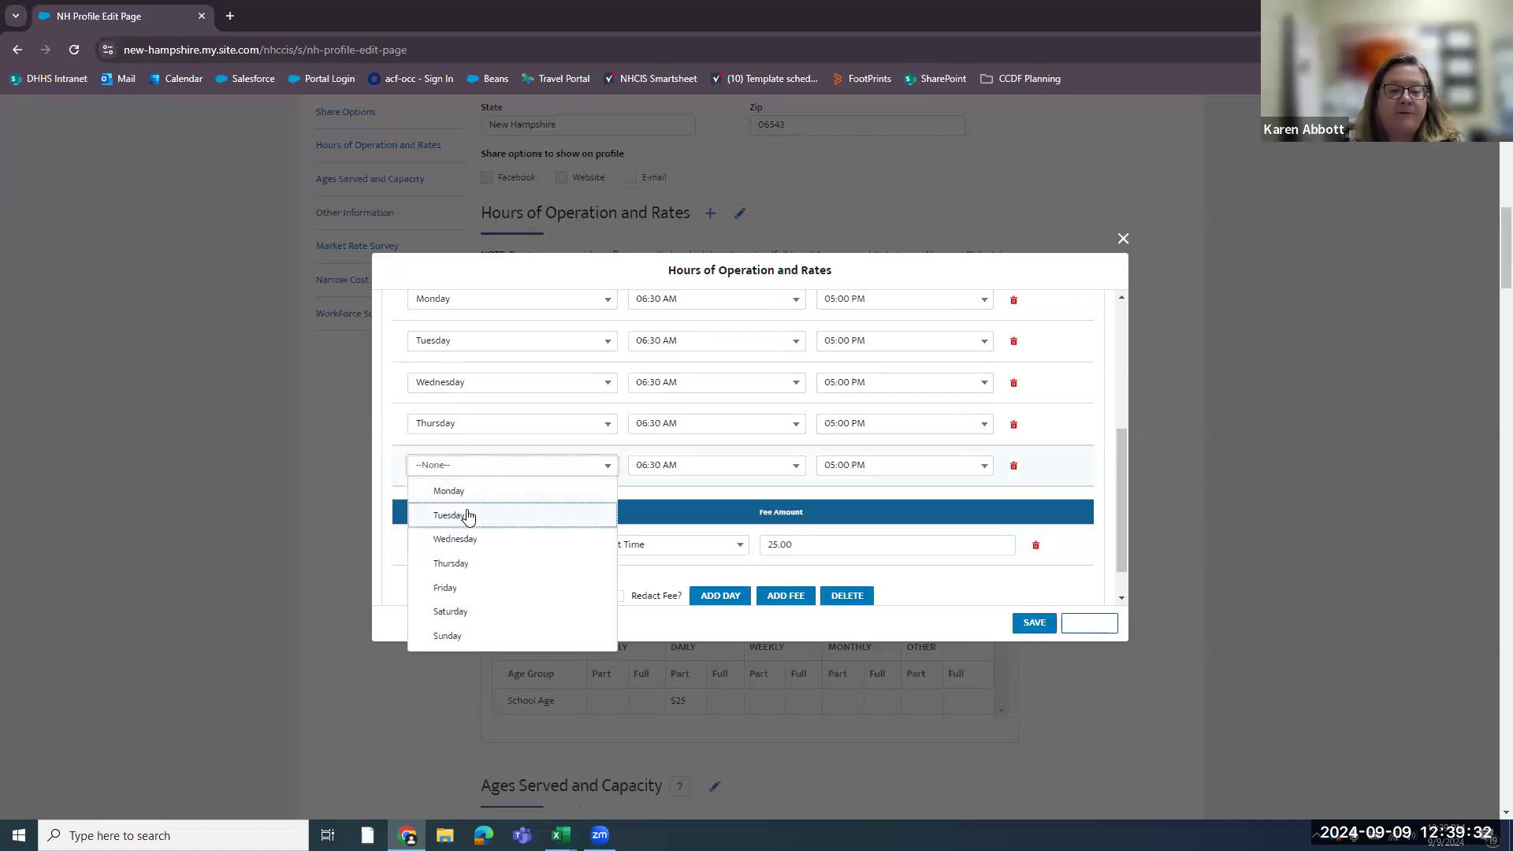
pyautogui.click(445, 587)
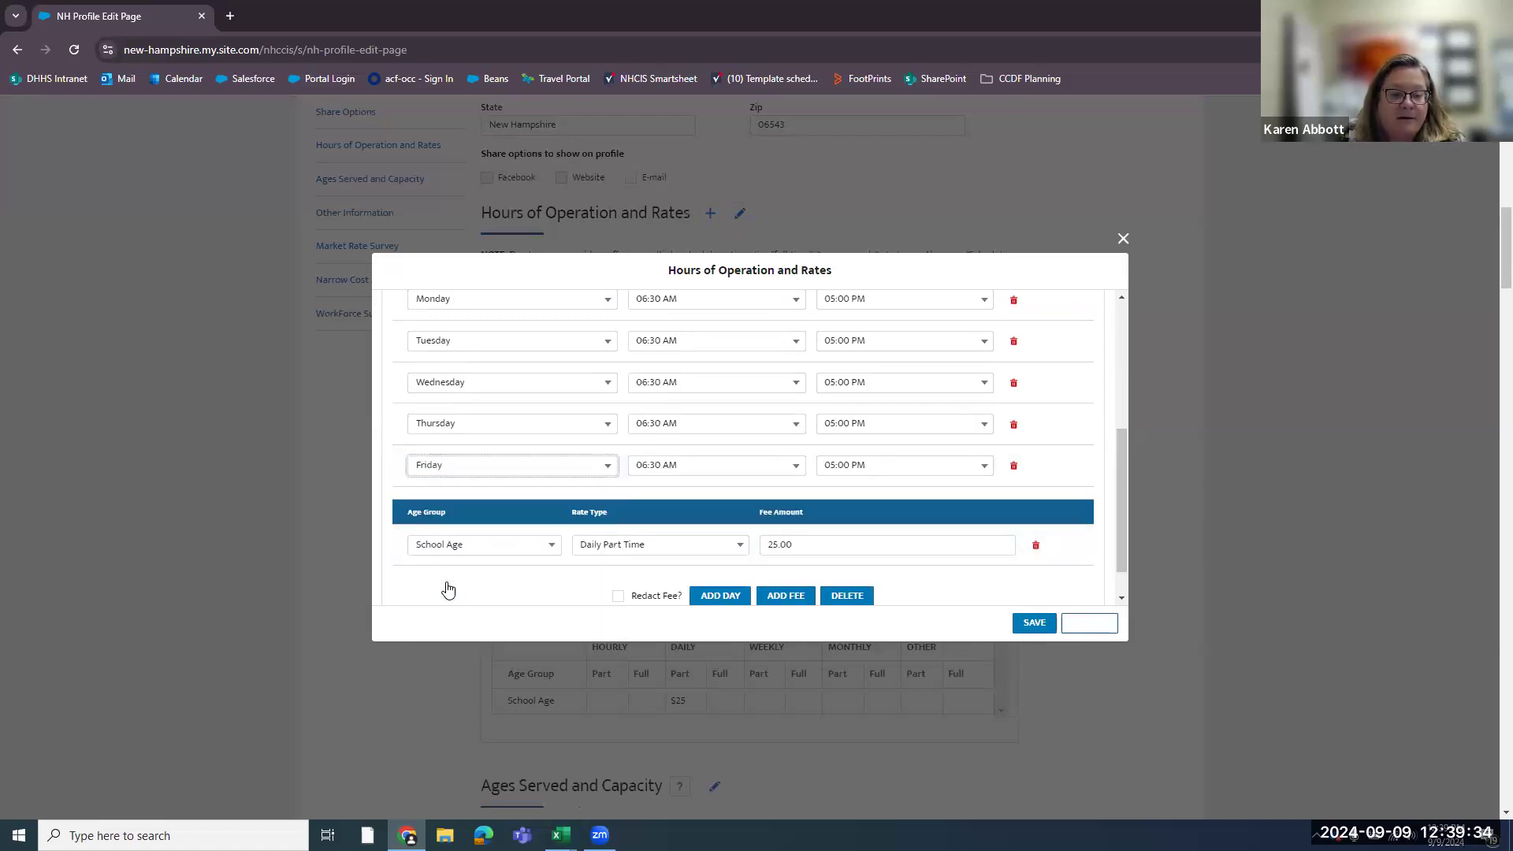
# - Add a fee to the Full Year Schedule for the Preschool age group, rate type Weekly Part Time, amount 75
pyautogui.click(787, 596)
pyautogui.click(551, 586)
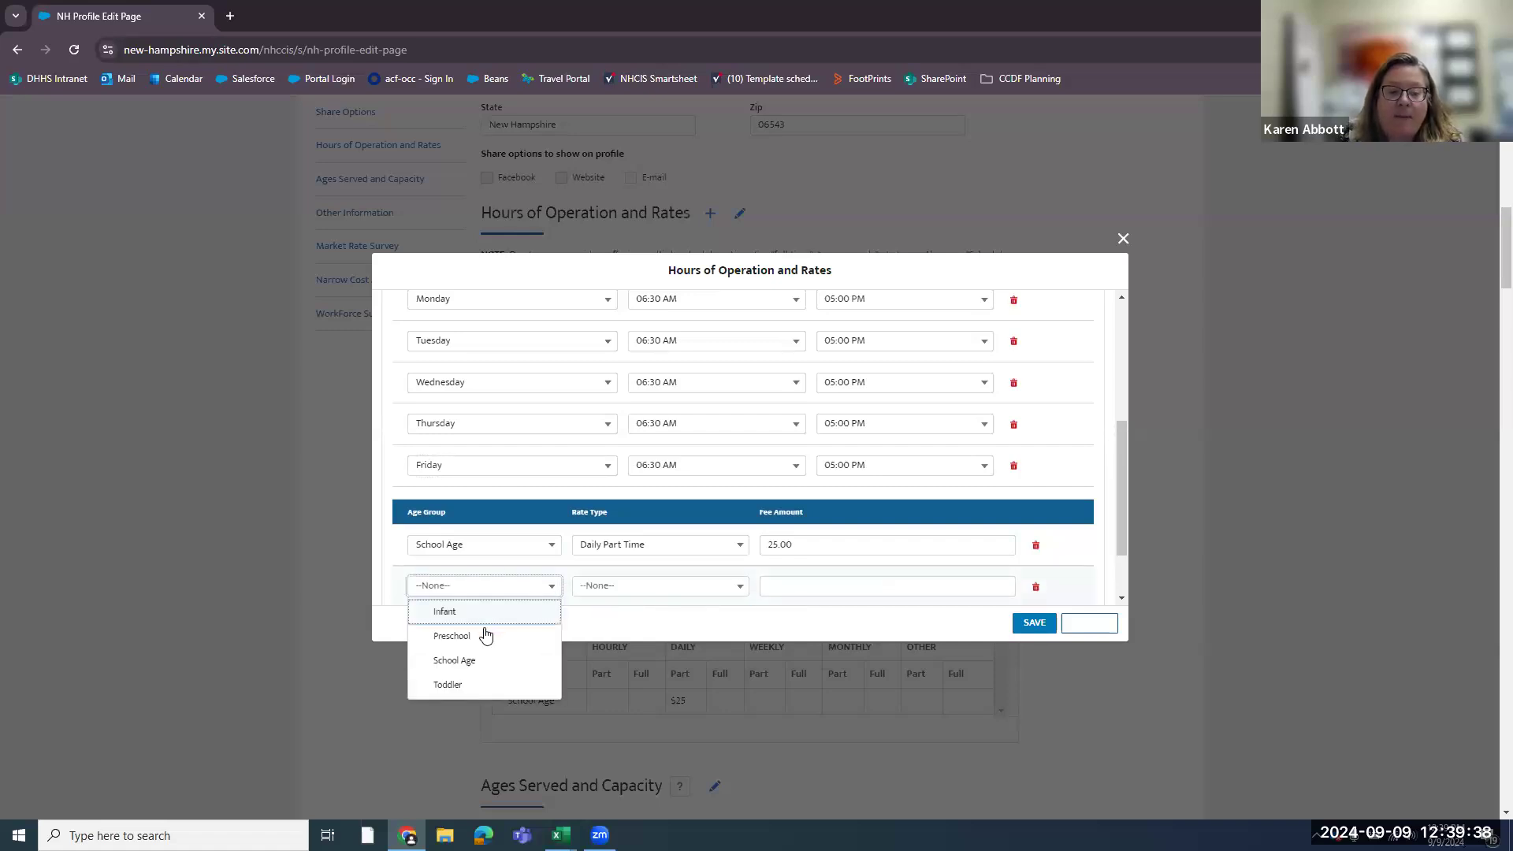
pyautogui.click(480, 637)
pyautogui.click(645, 588)
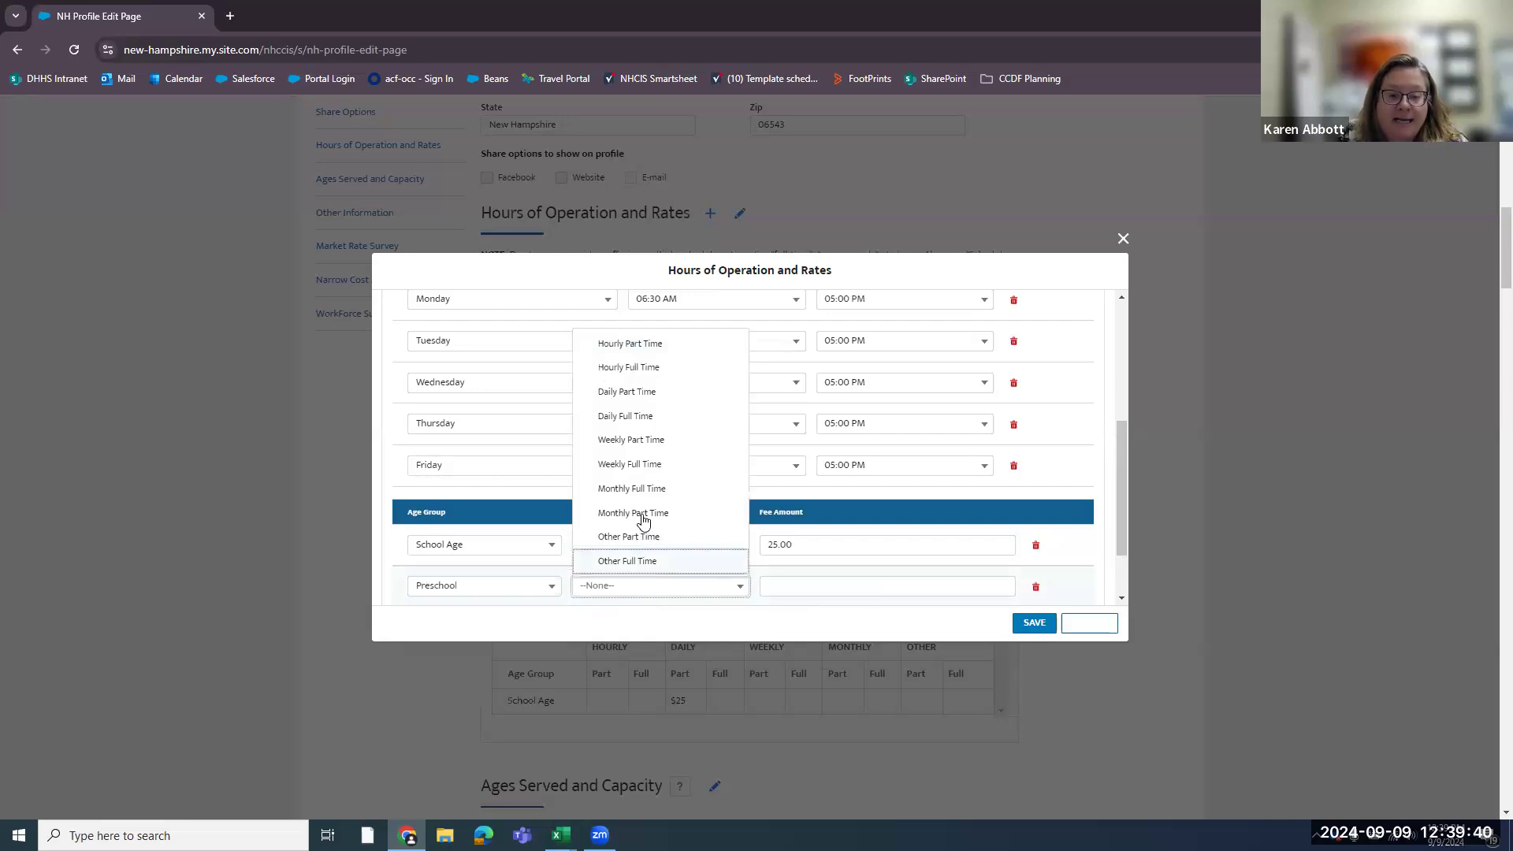
pyautogui.click(642, 444)
pyautogui.click(795, 585)
pyautogui.write('75')
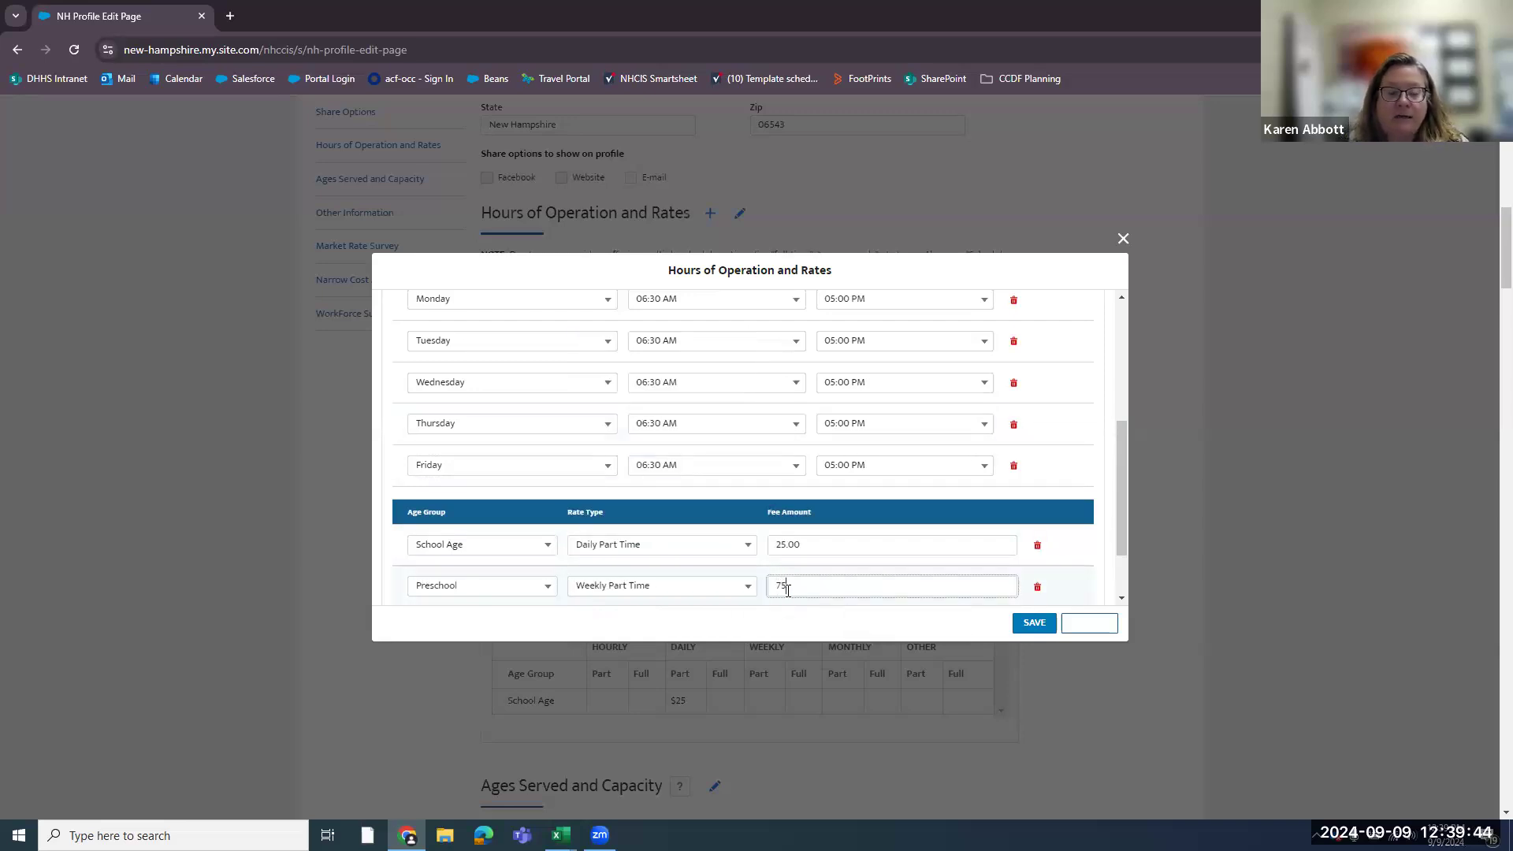
# - Mark the Full Year Schedule's fees as redacted and try to save the Hours of Operation and Rates changes
pyautogui.moveTo(1125, 498); pyautogui.dragTo(1127, 547)
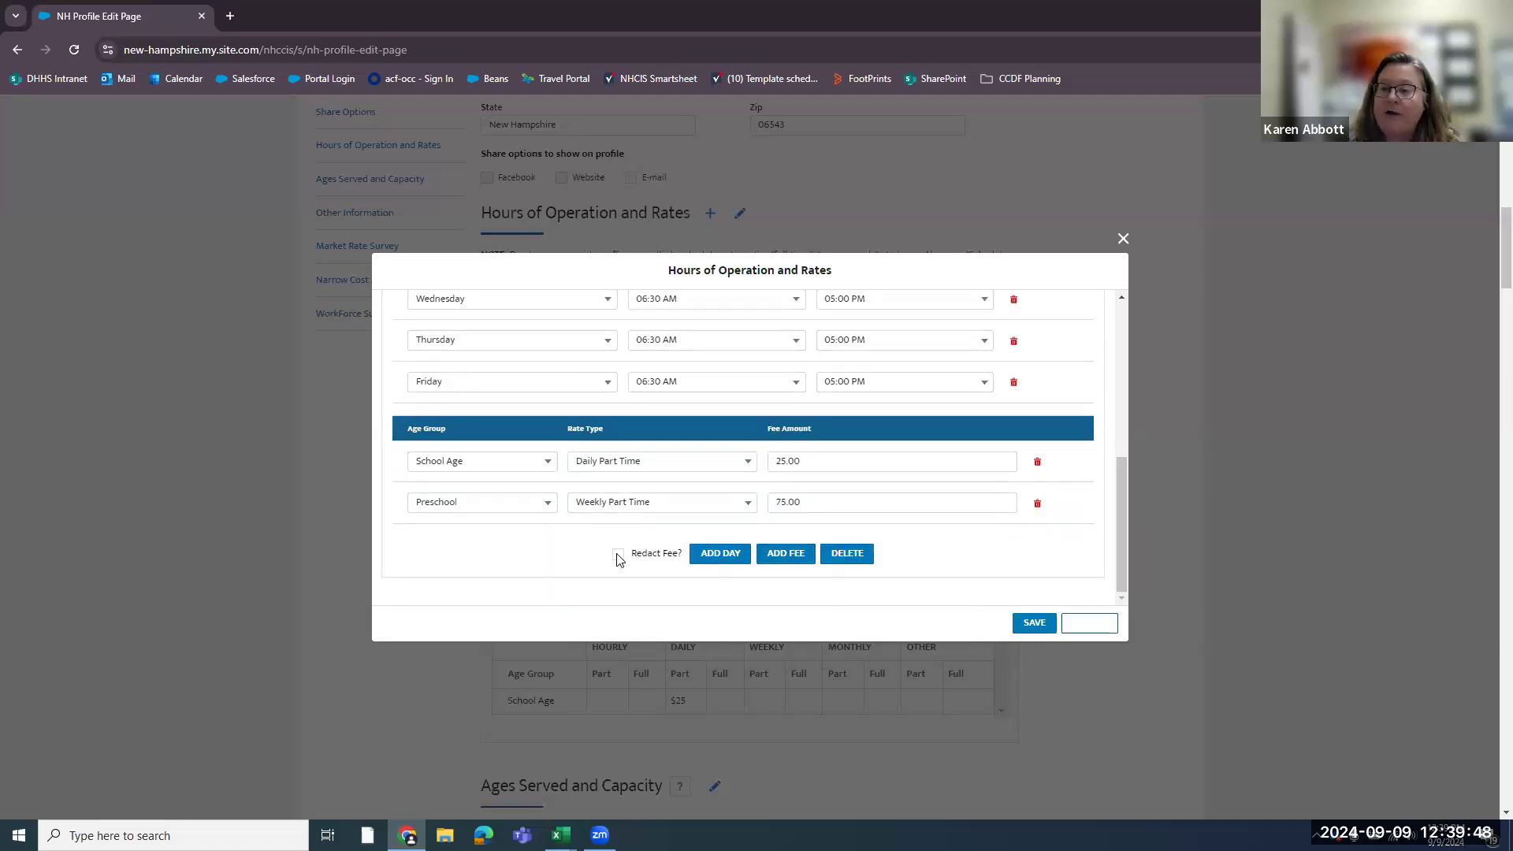
pyautogui.click(618, 556)
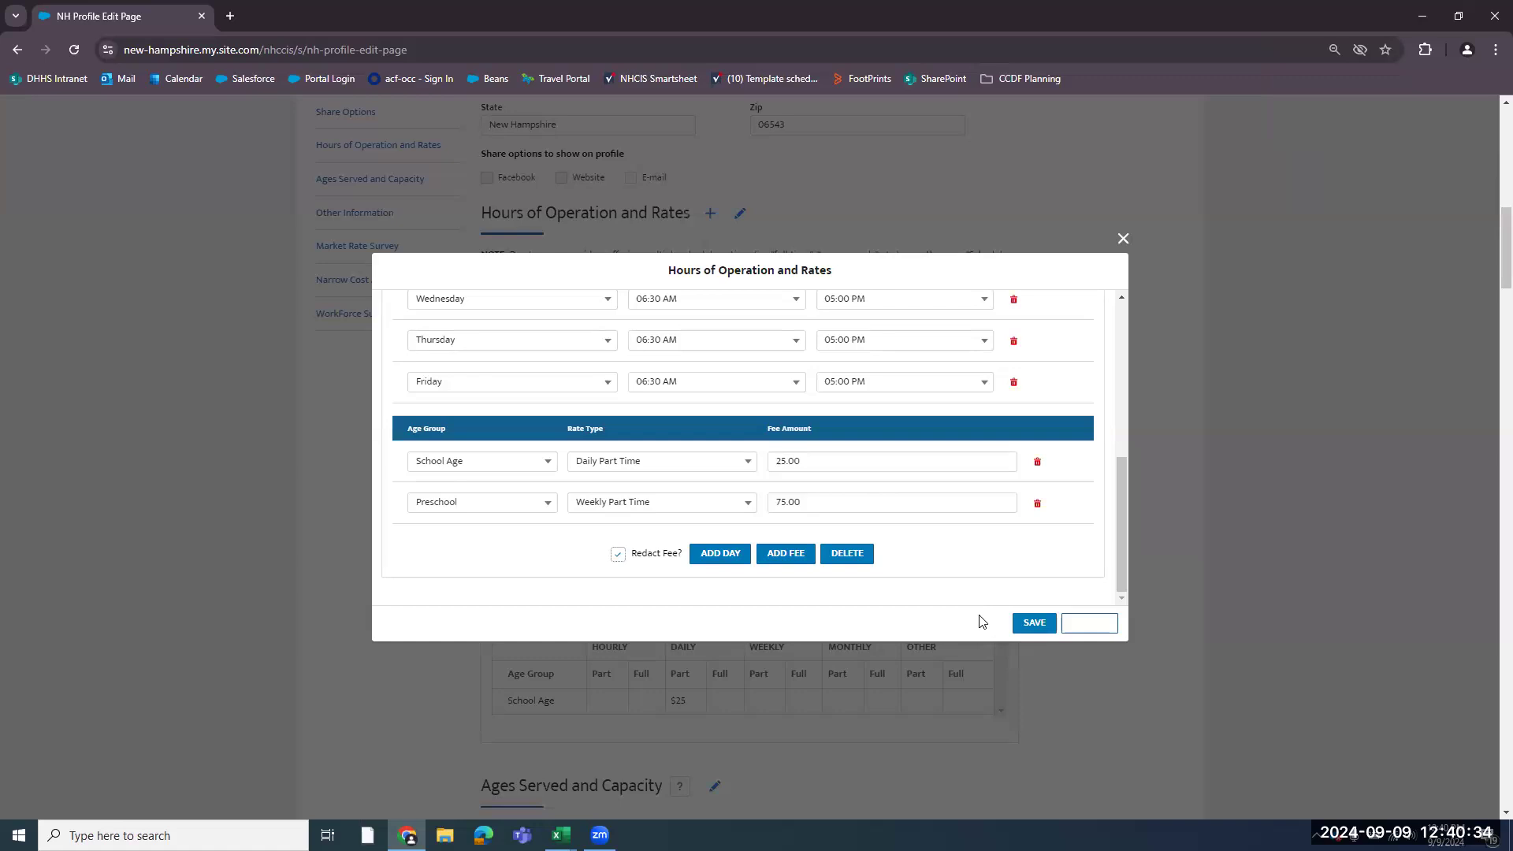
pyautogui.click(1031, 629)
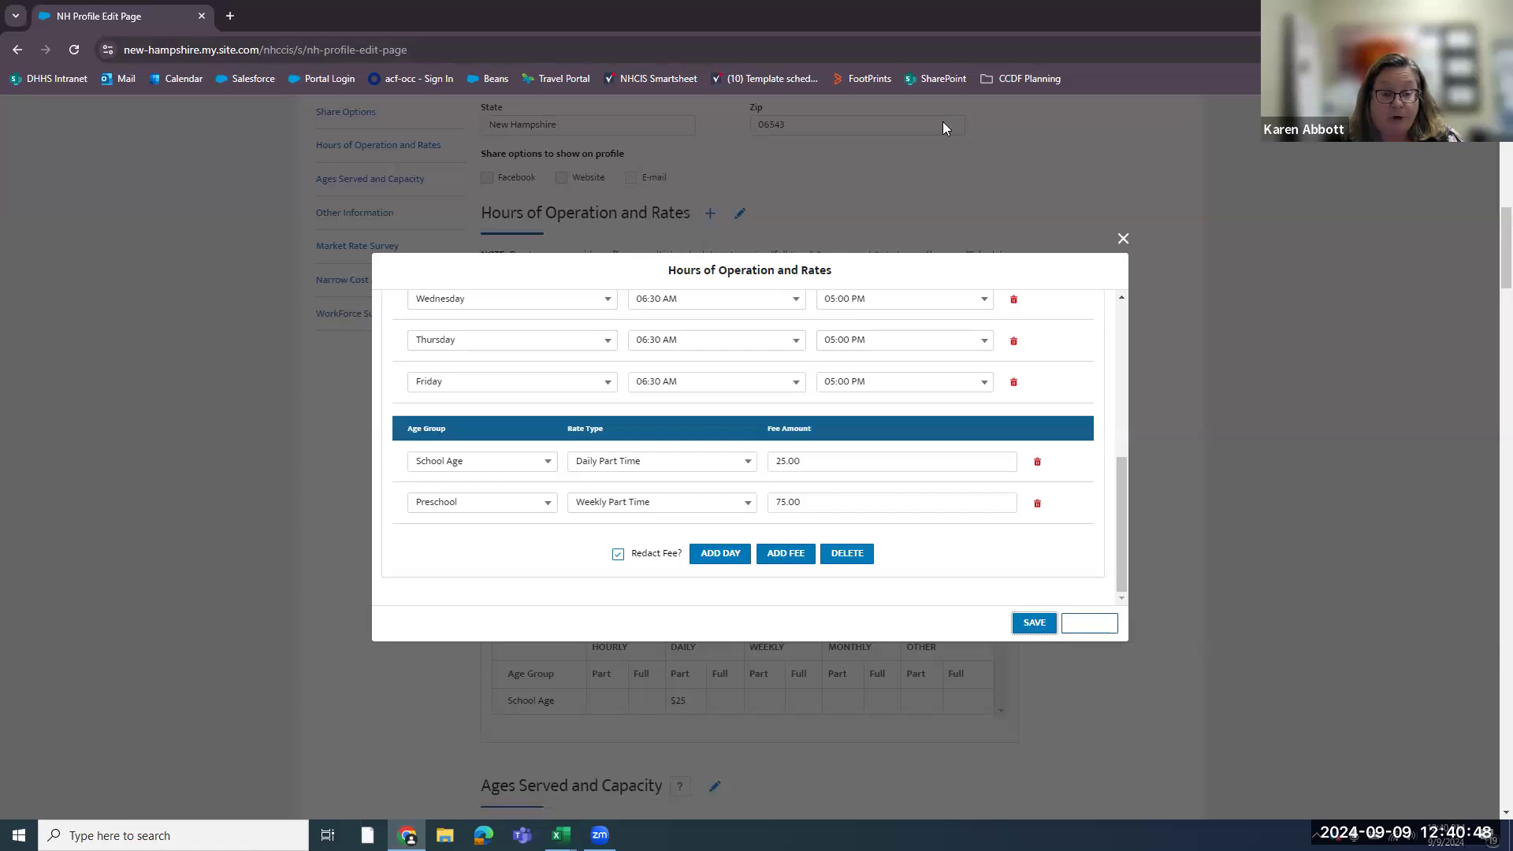
pyautogui.click(1123, 240)
# - Examine the Ages Served and Capacity section, including its editable capacity fields and the age group definitions
pyautogui.scroll(-1, 702, 666)
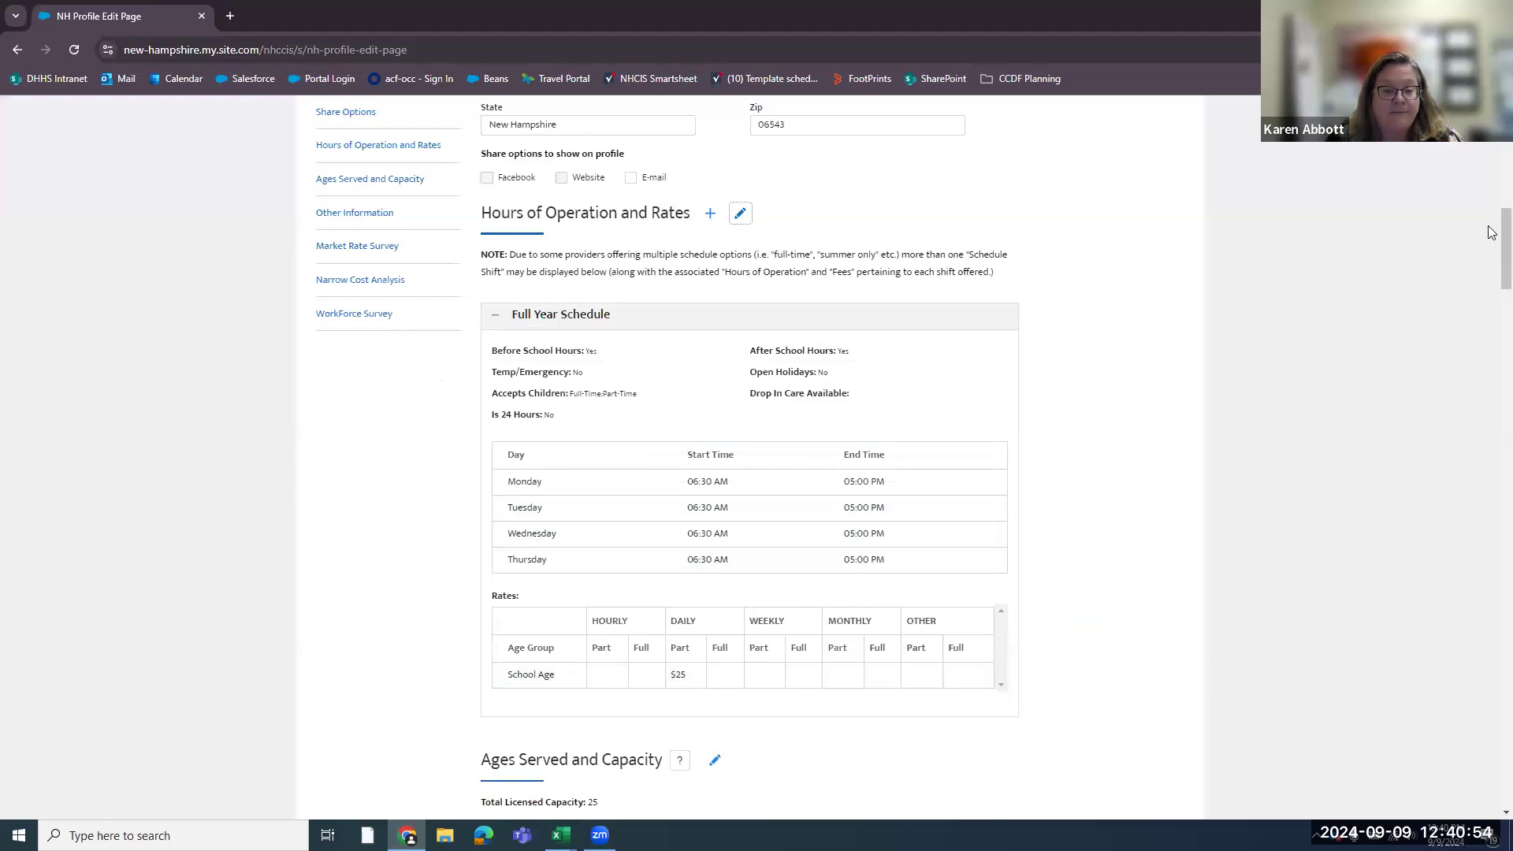
pyautogui.scroll(-1, 1491, 234)
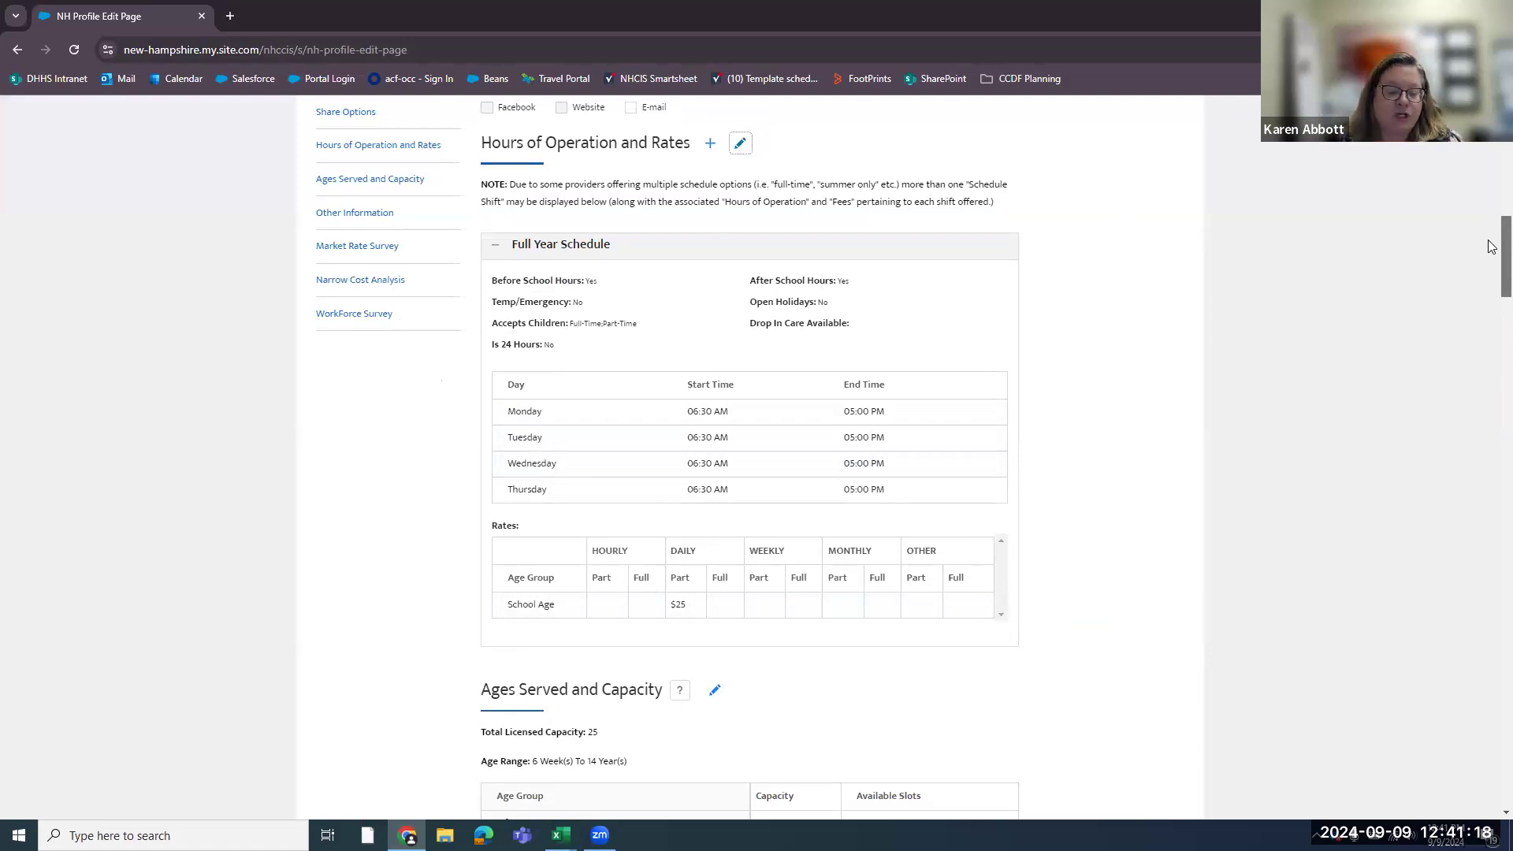
pyautogui.scroll(-1, 1492, 247)
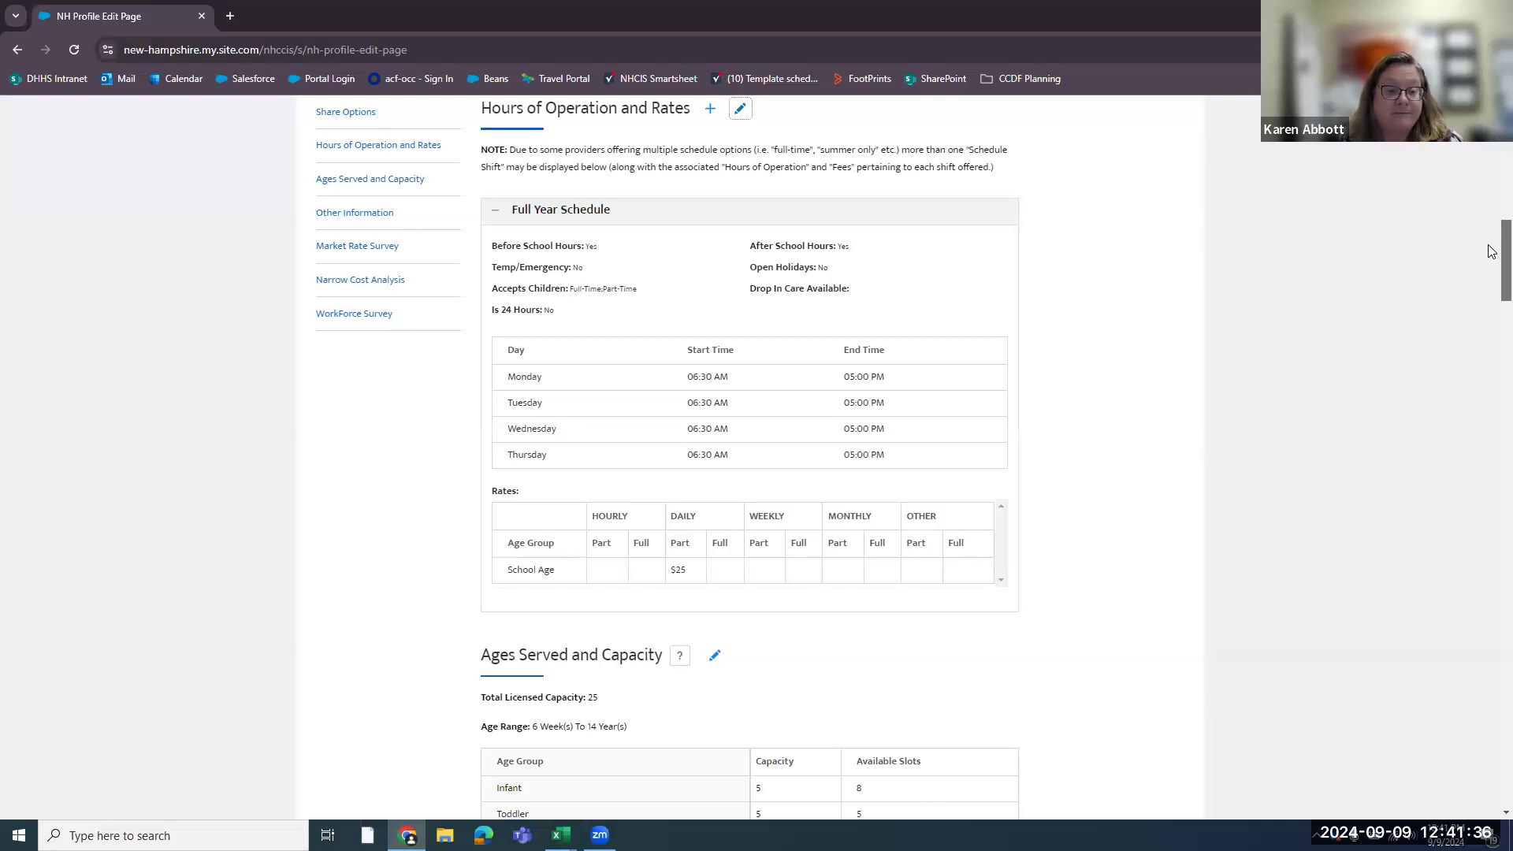
pyautogui.scroll(-1, 1491, 251)
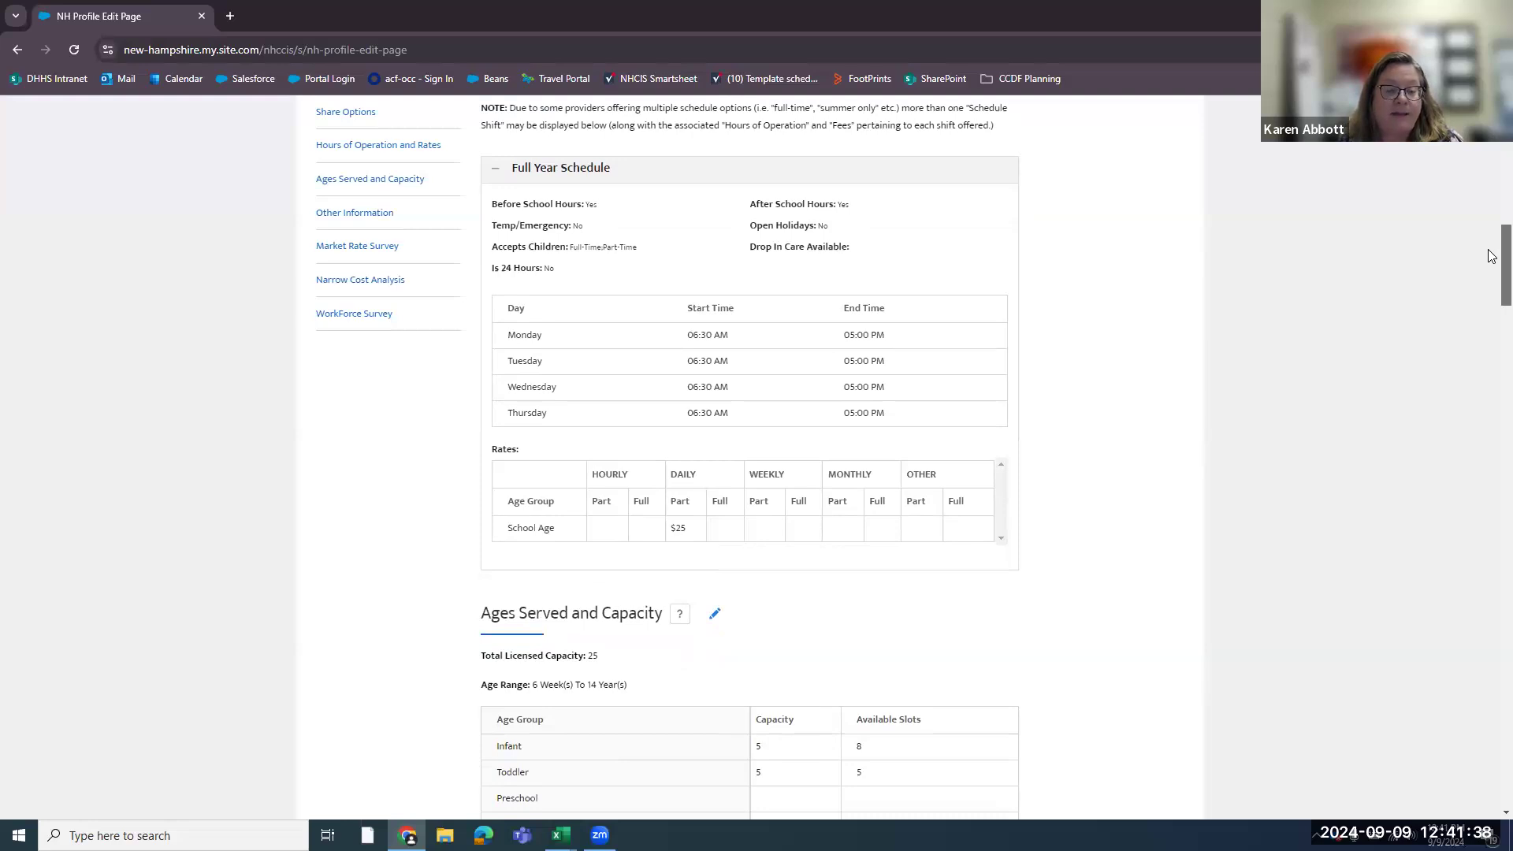
pyautogui.scroll(-5, 1492, 255)
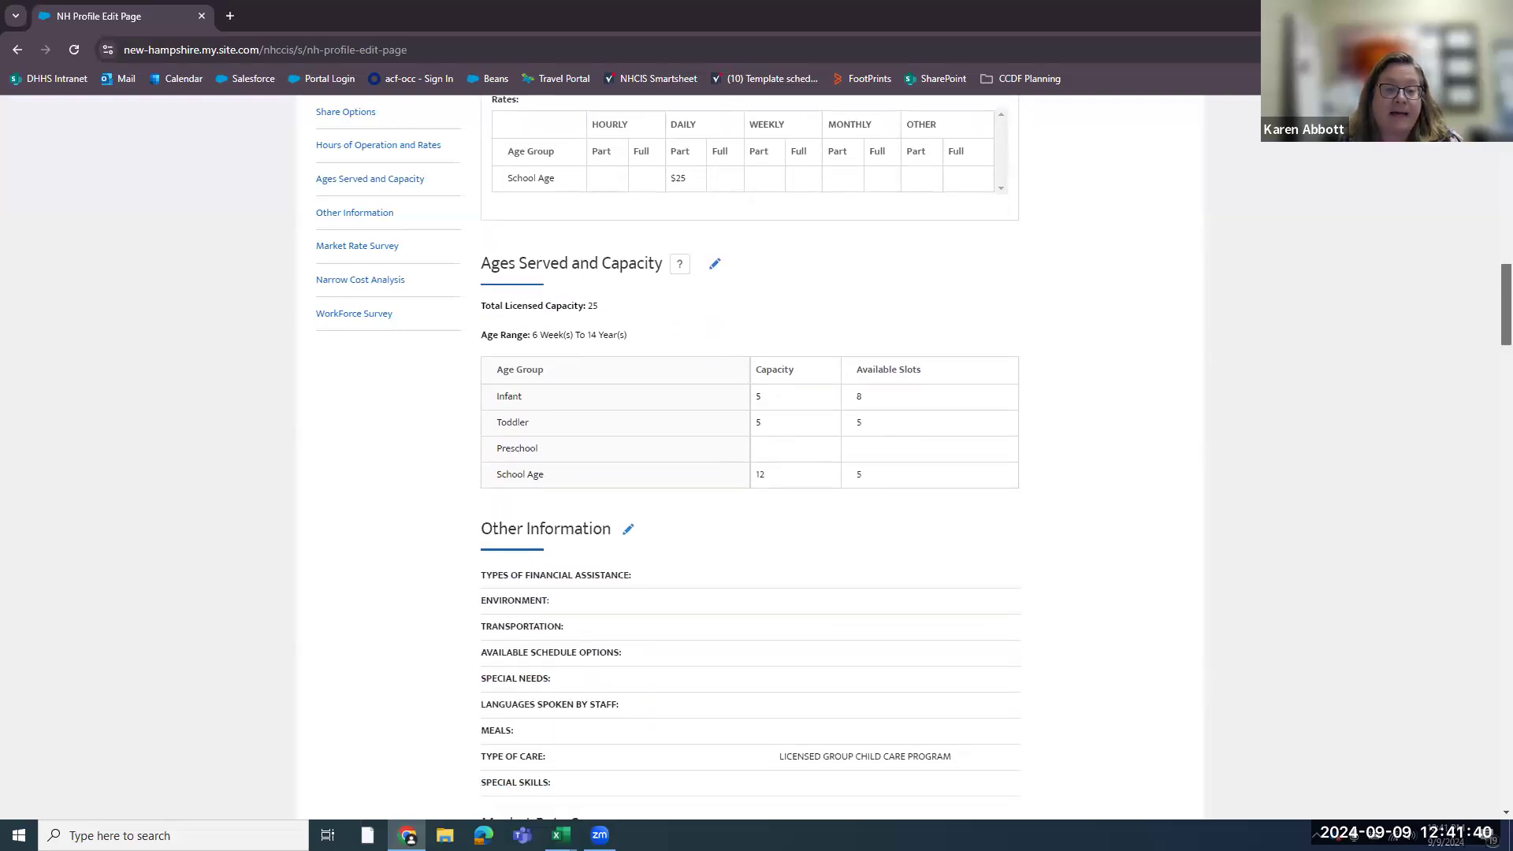
pyautogui.click(715, 265)
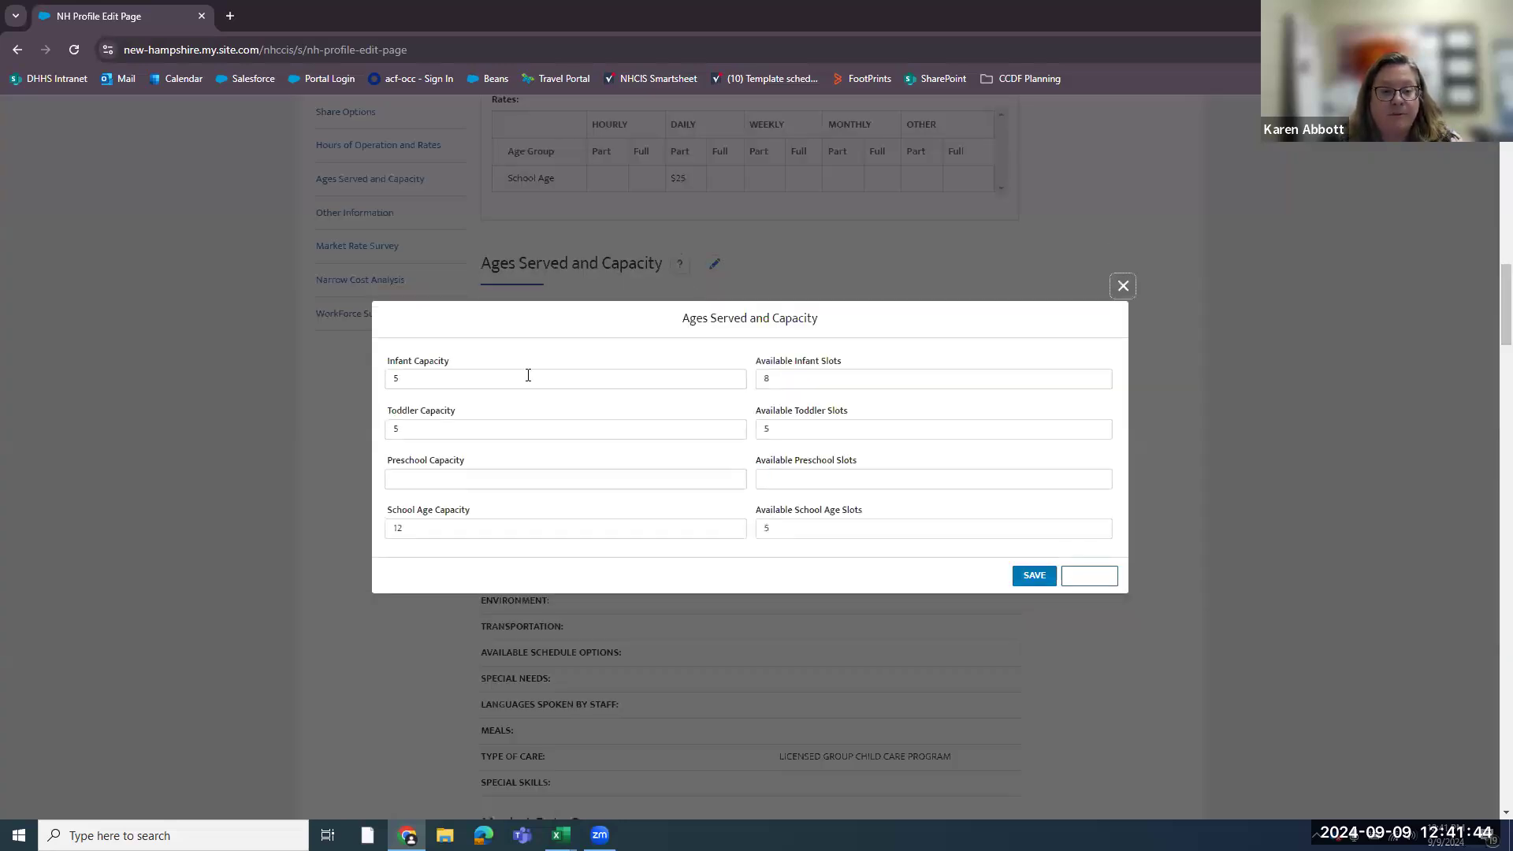
pyautogui.click(1123, 286)
pyautogui.click(680, 268)
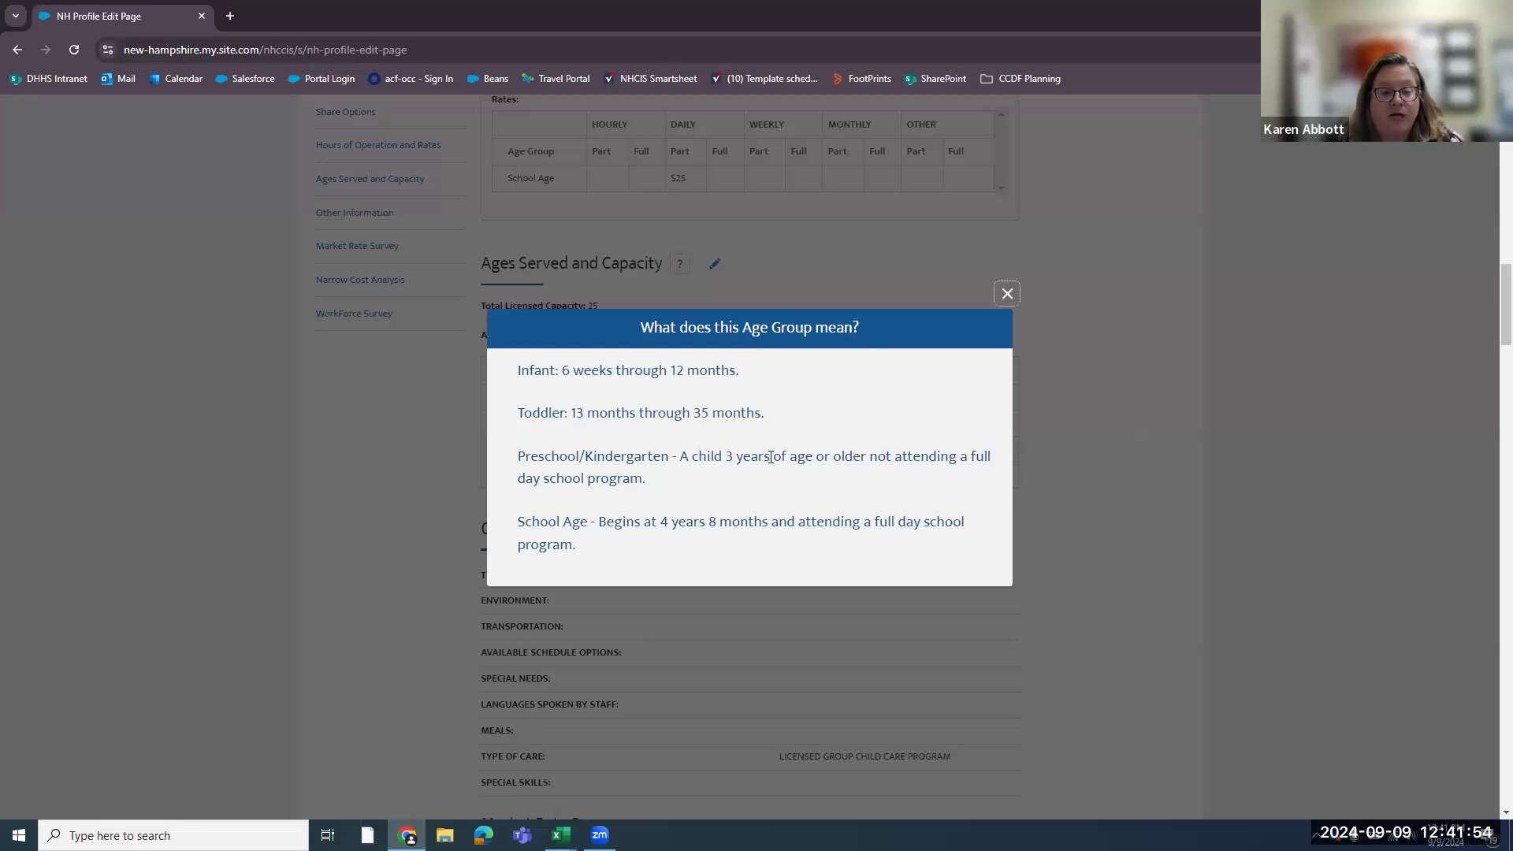
pyautogui.click(1006, 298)
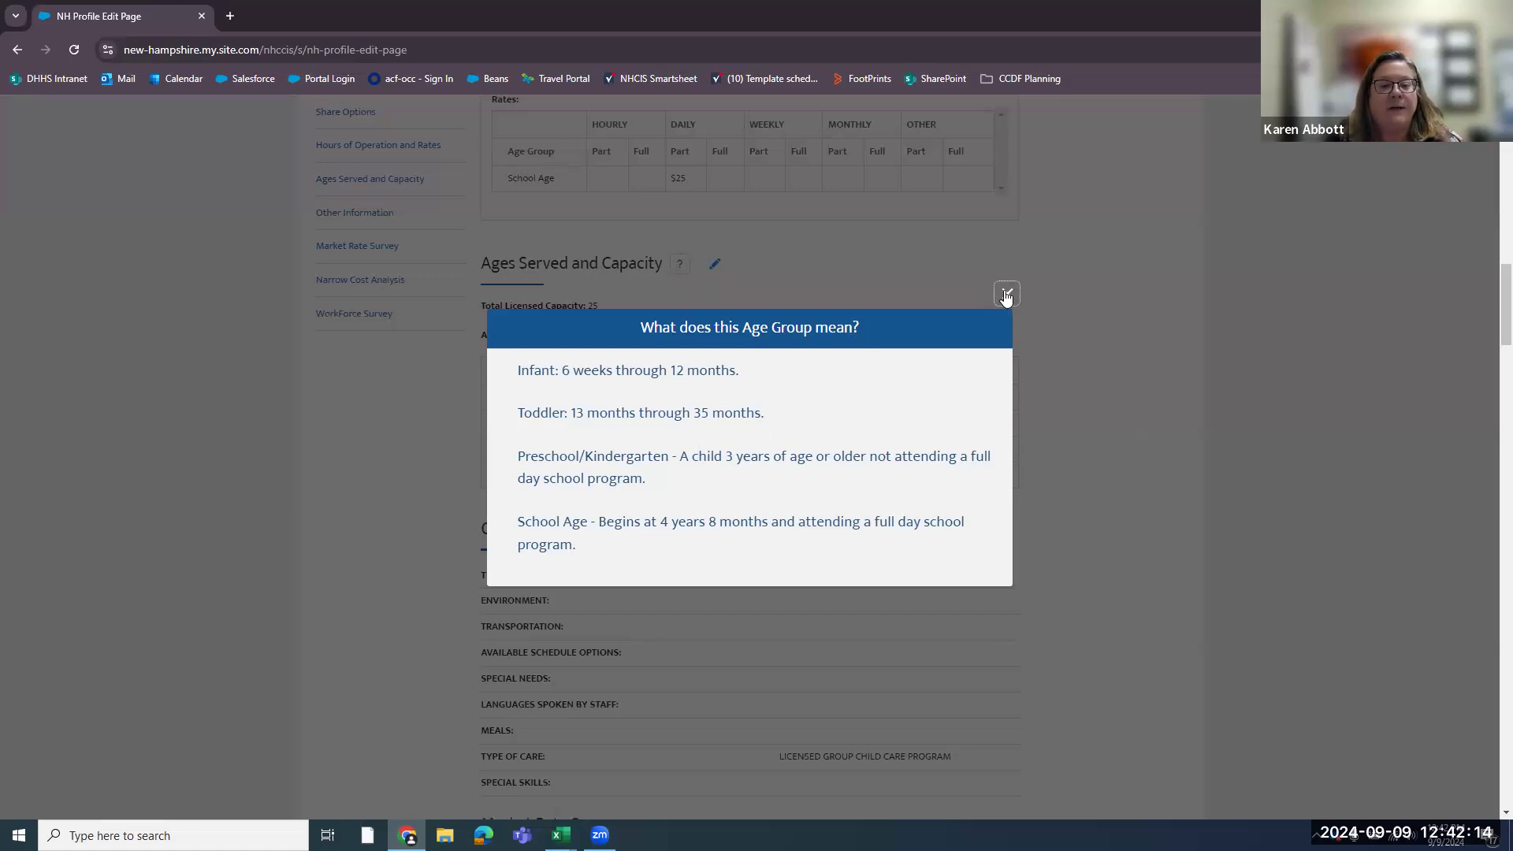
pyautogui.click(1007, 296)
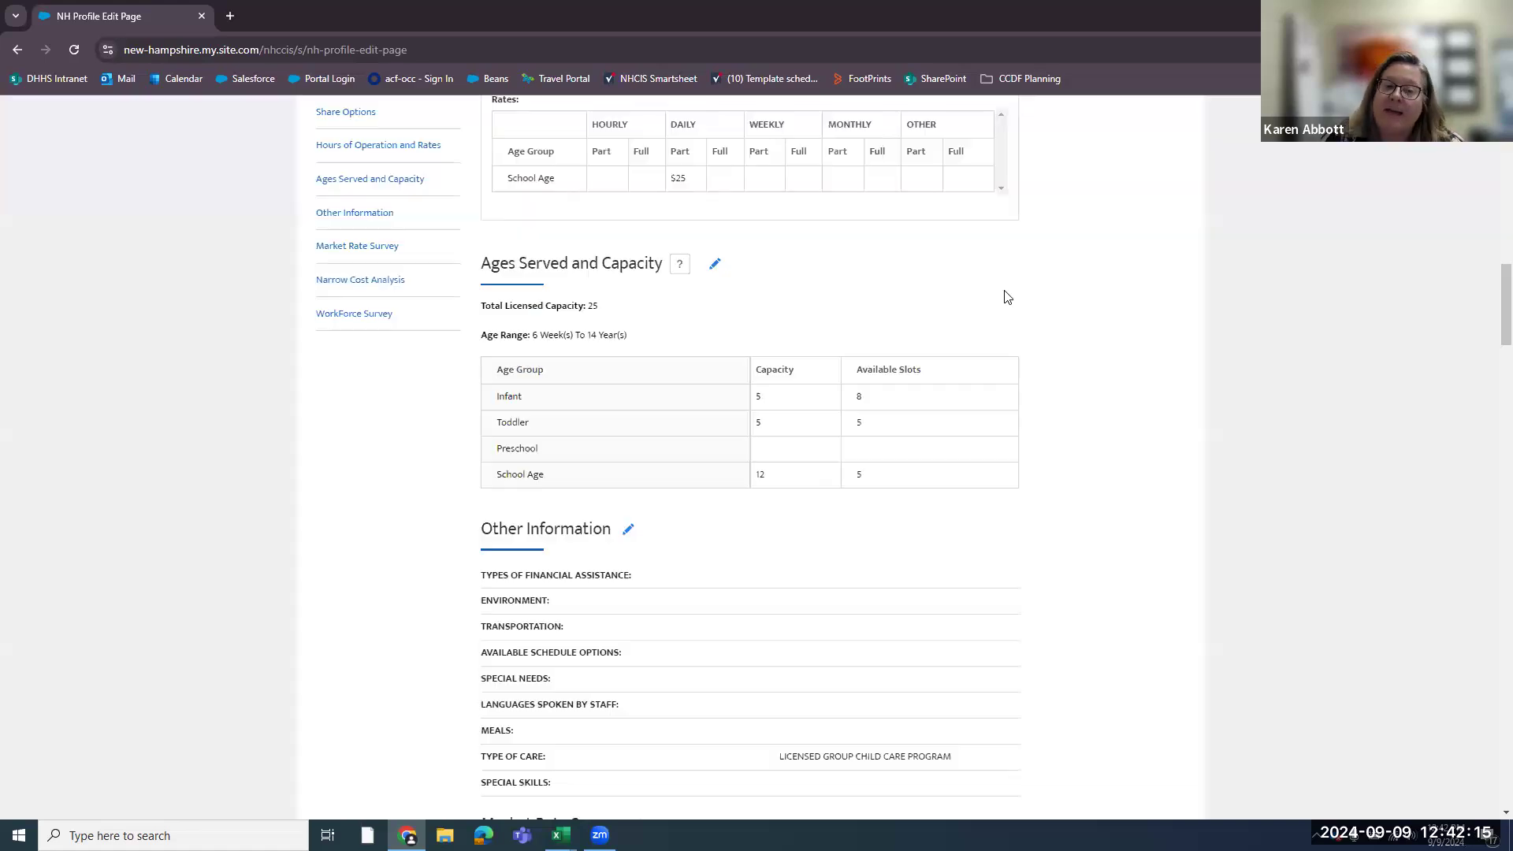
# - Set the Infant Capacity to 8 and the Available Infant Slots to 3 under Ages Served and Capacity, and save
pyautogui.click(713, 265)
pyautogui.click(402, 379)
pyautogui.press('BackSpace')
pyautogui.write('8')
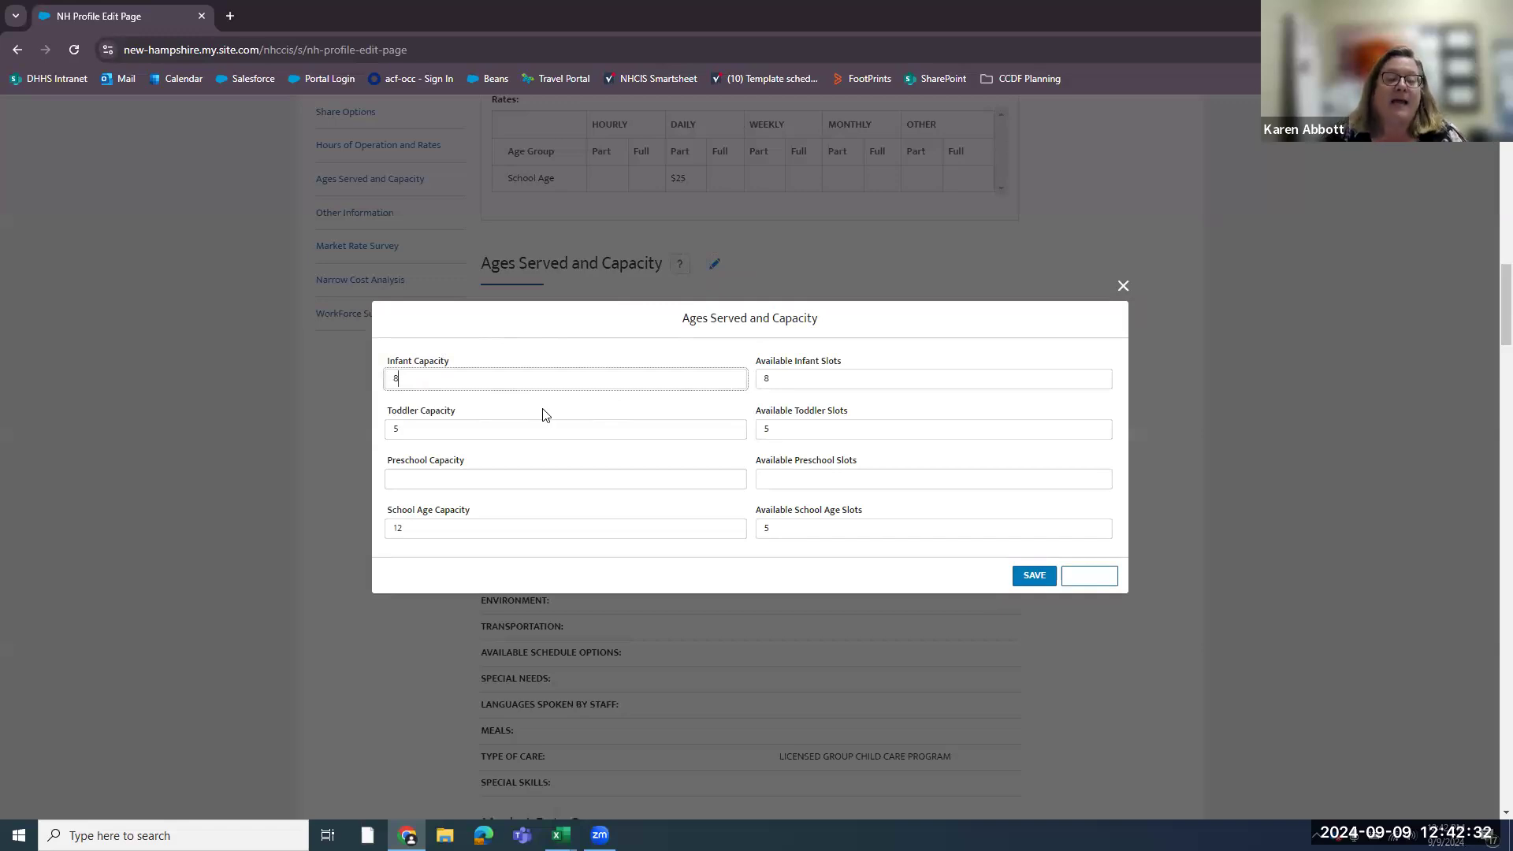
pyautogui.click(816, 380)
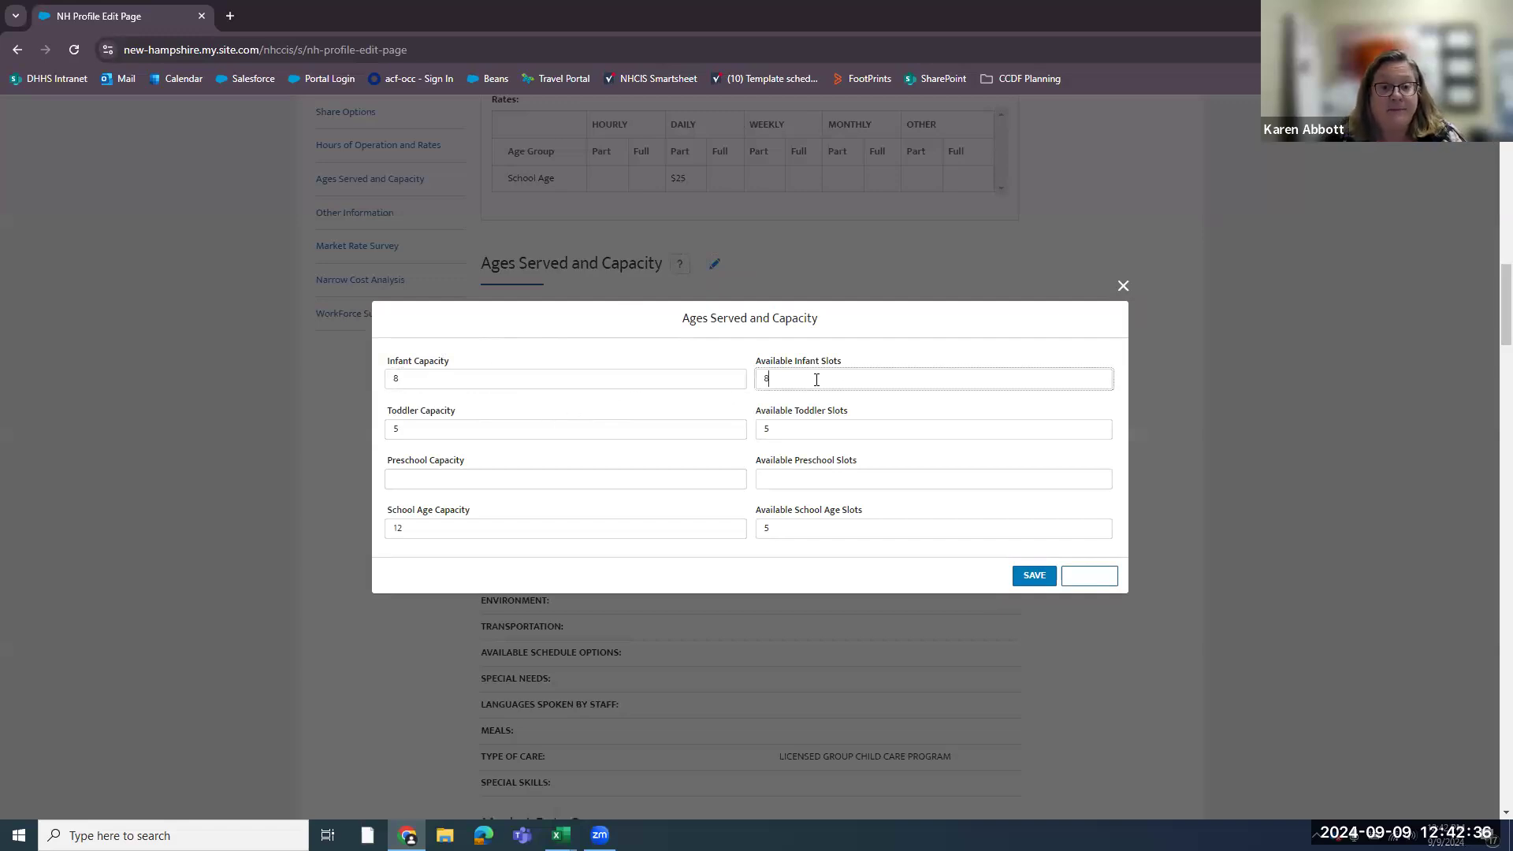
pyautogui.doubleClick(769, 380)
pyautogui.write('3')
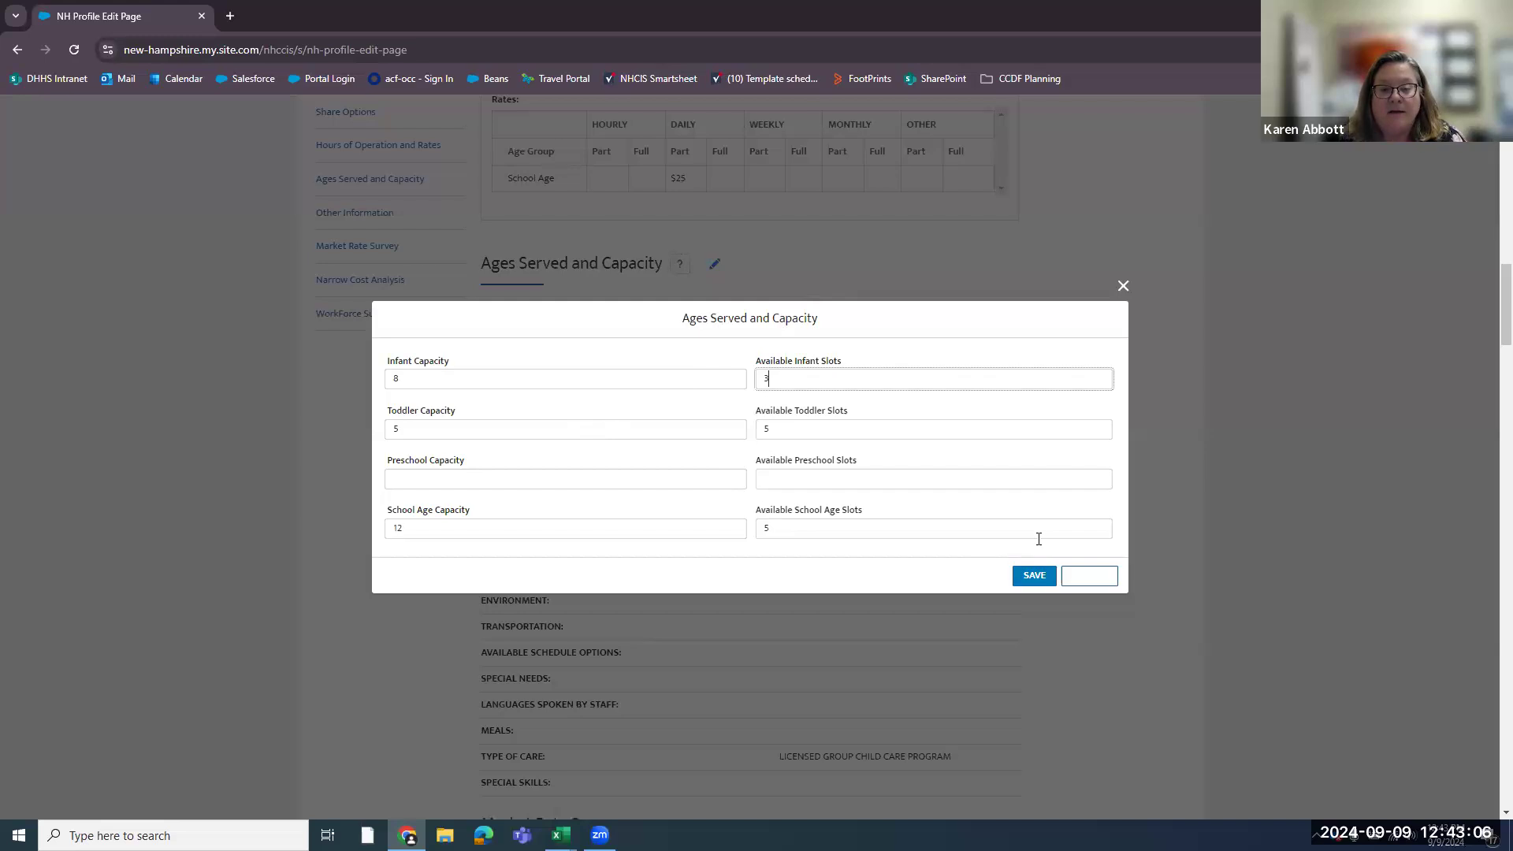
pyautogui.click(1034, 580)
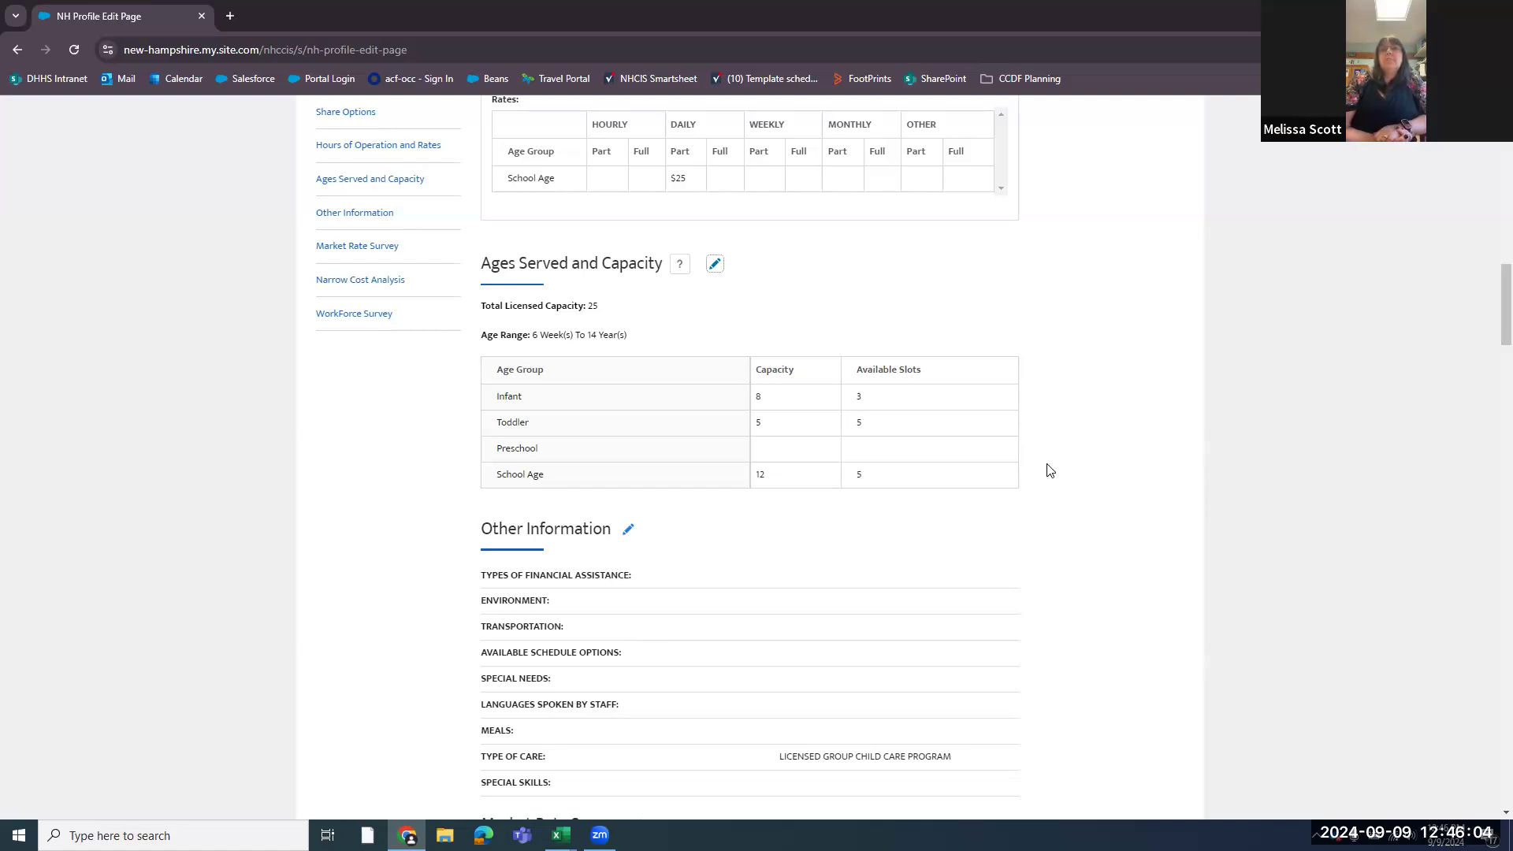
# - Open the Full Year Schedule for editing under Hours of Operation and Rates and review its options, days and fees
pyautogui.moveTo(1492, 329); pyautogui.dragTo(1492, 269)
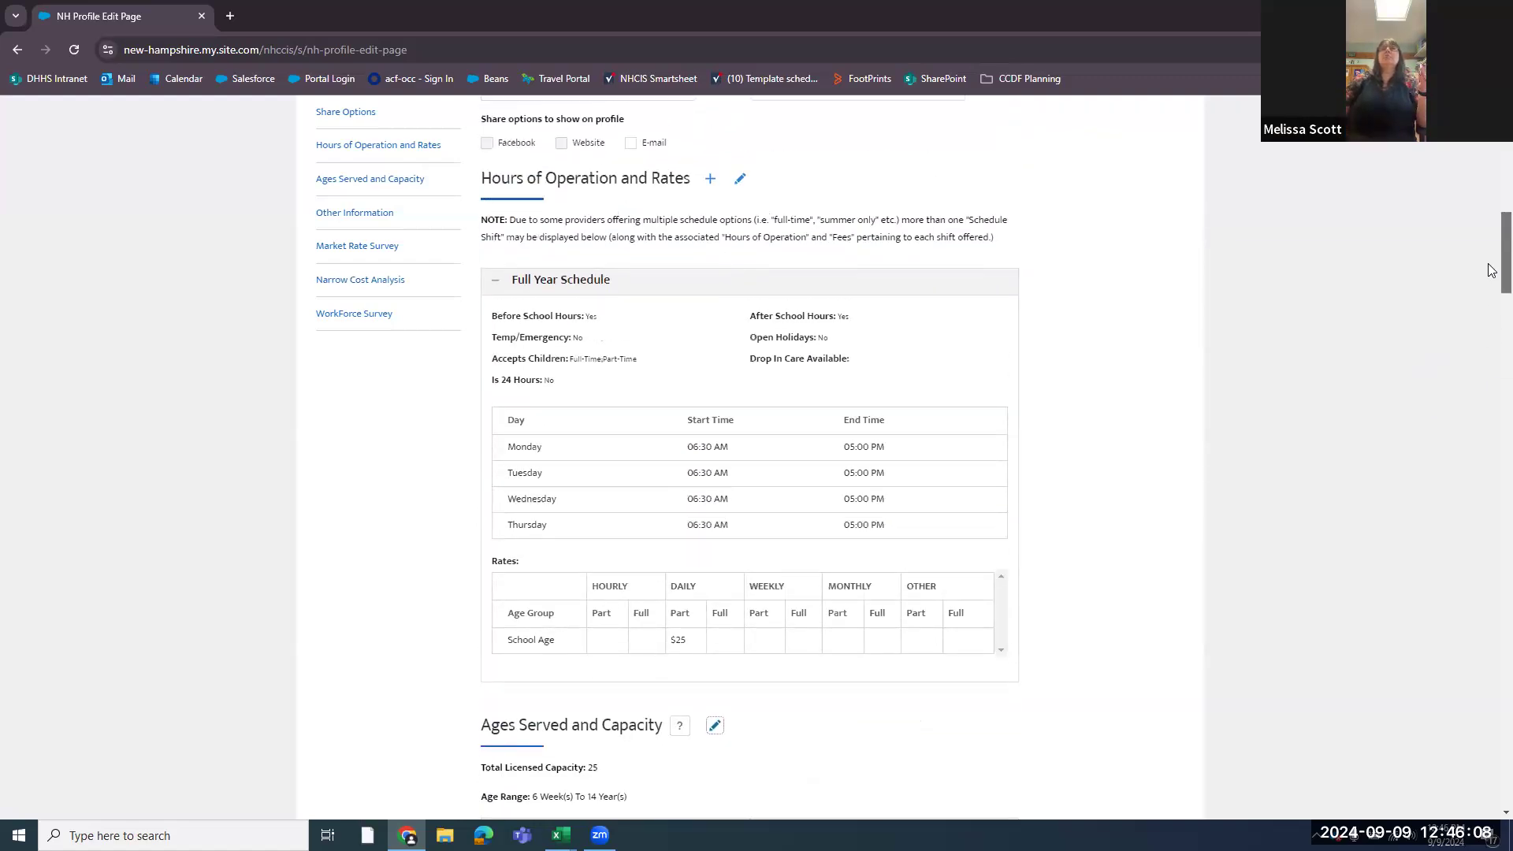
pyautogui.click(740, 180)
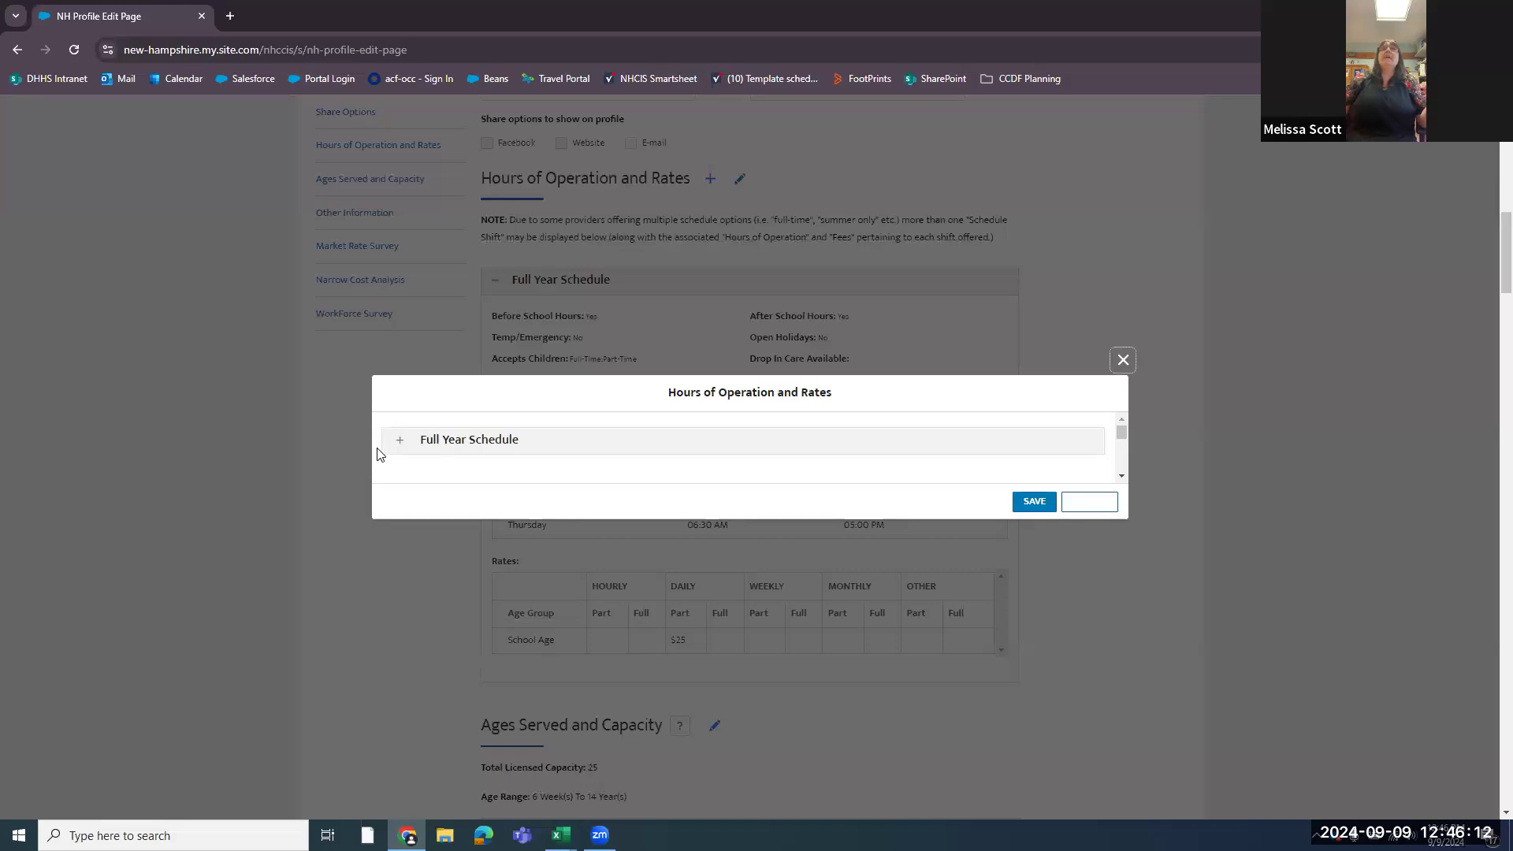
pyautogui.click(404, 442)
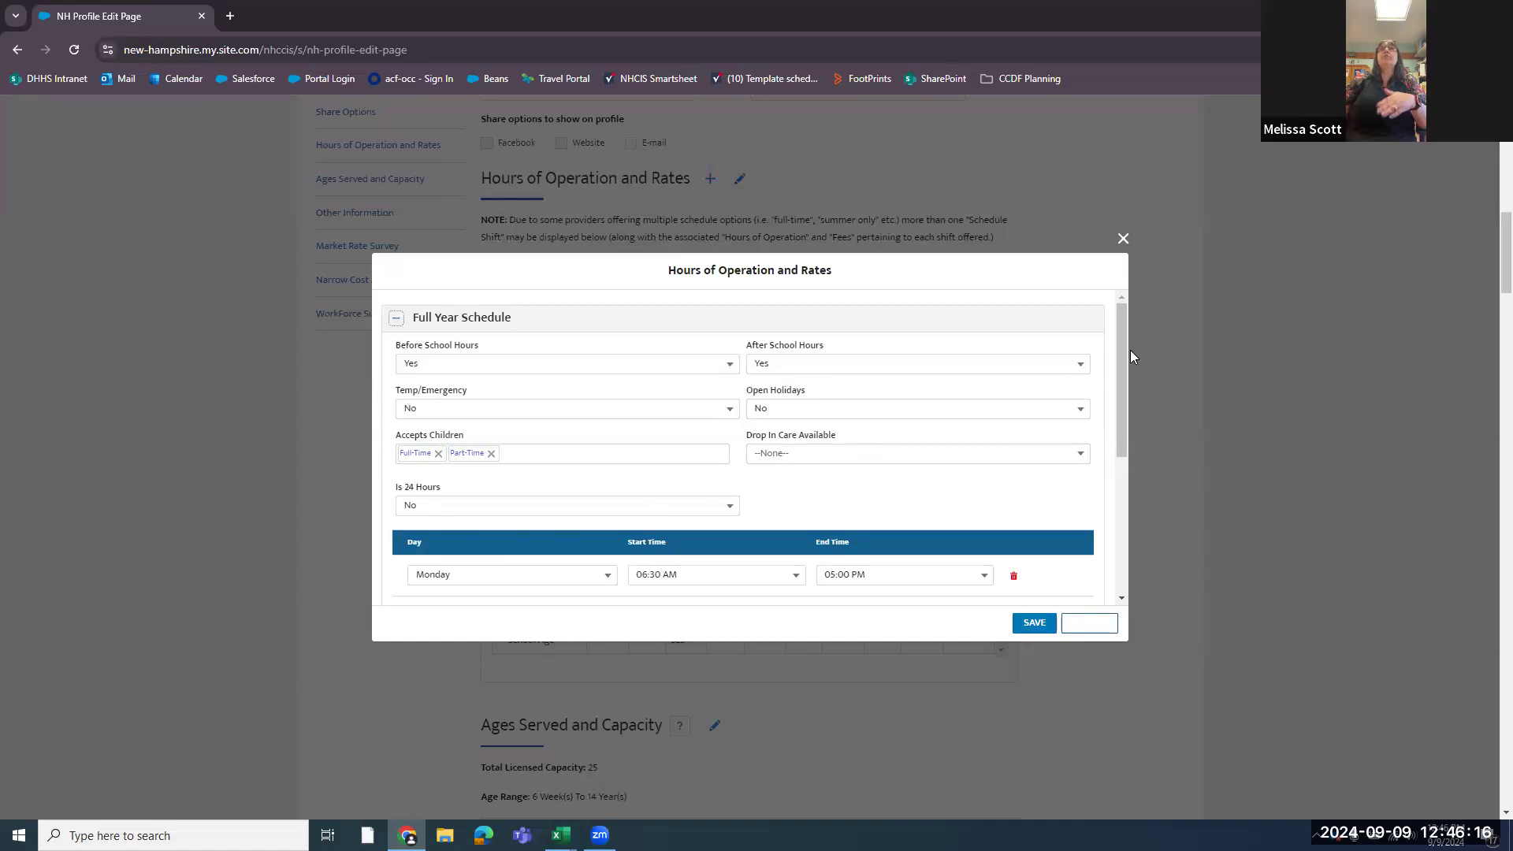
pyautogui.moveTo(1123, 337); pyautogui.dragTo(1116, 437)
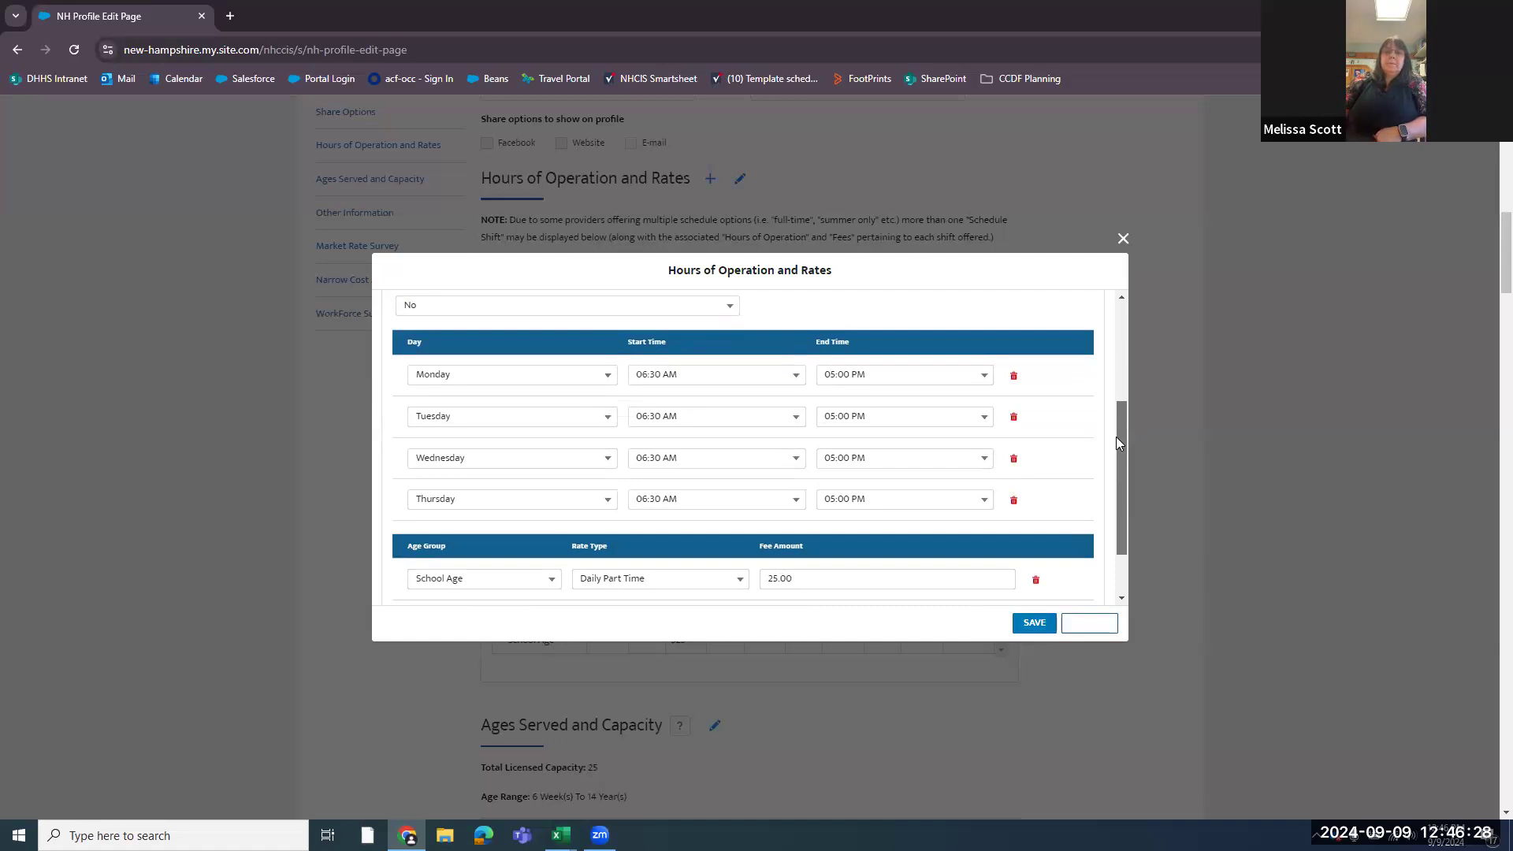
pyautogui.moveTo(1116, 437)
pyautogui.mouseDown()
pyautogui.moveTo(1121, 471)
pyautogui.moveTo(1121, 457)
pyautogui.mouseUp()
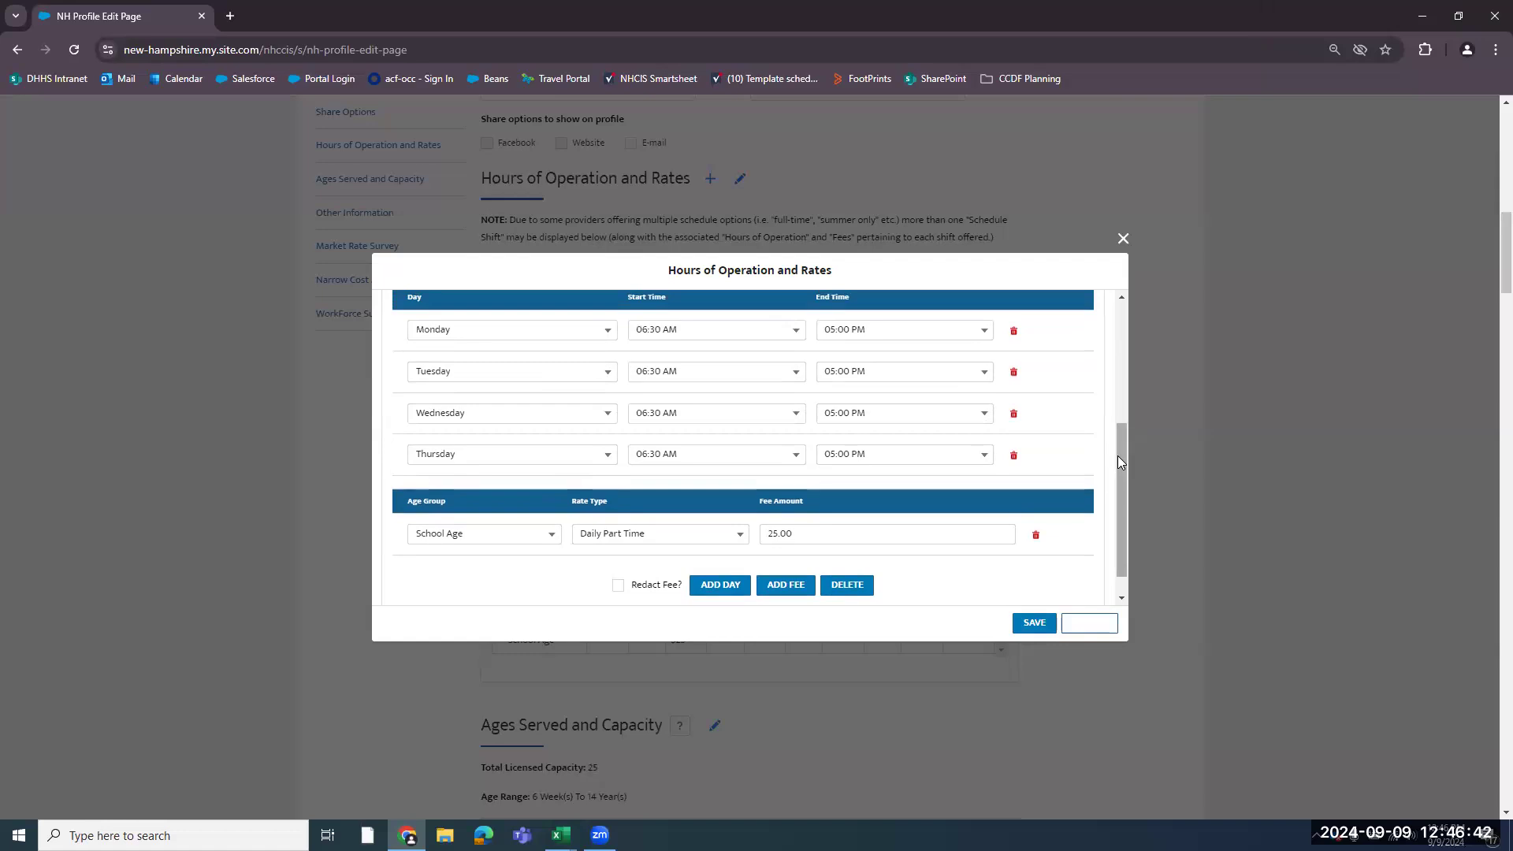
pyautogui.moveTo(1119, 456); pyautogui.dragTo(1116, 408)
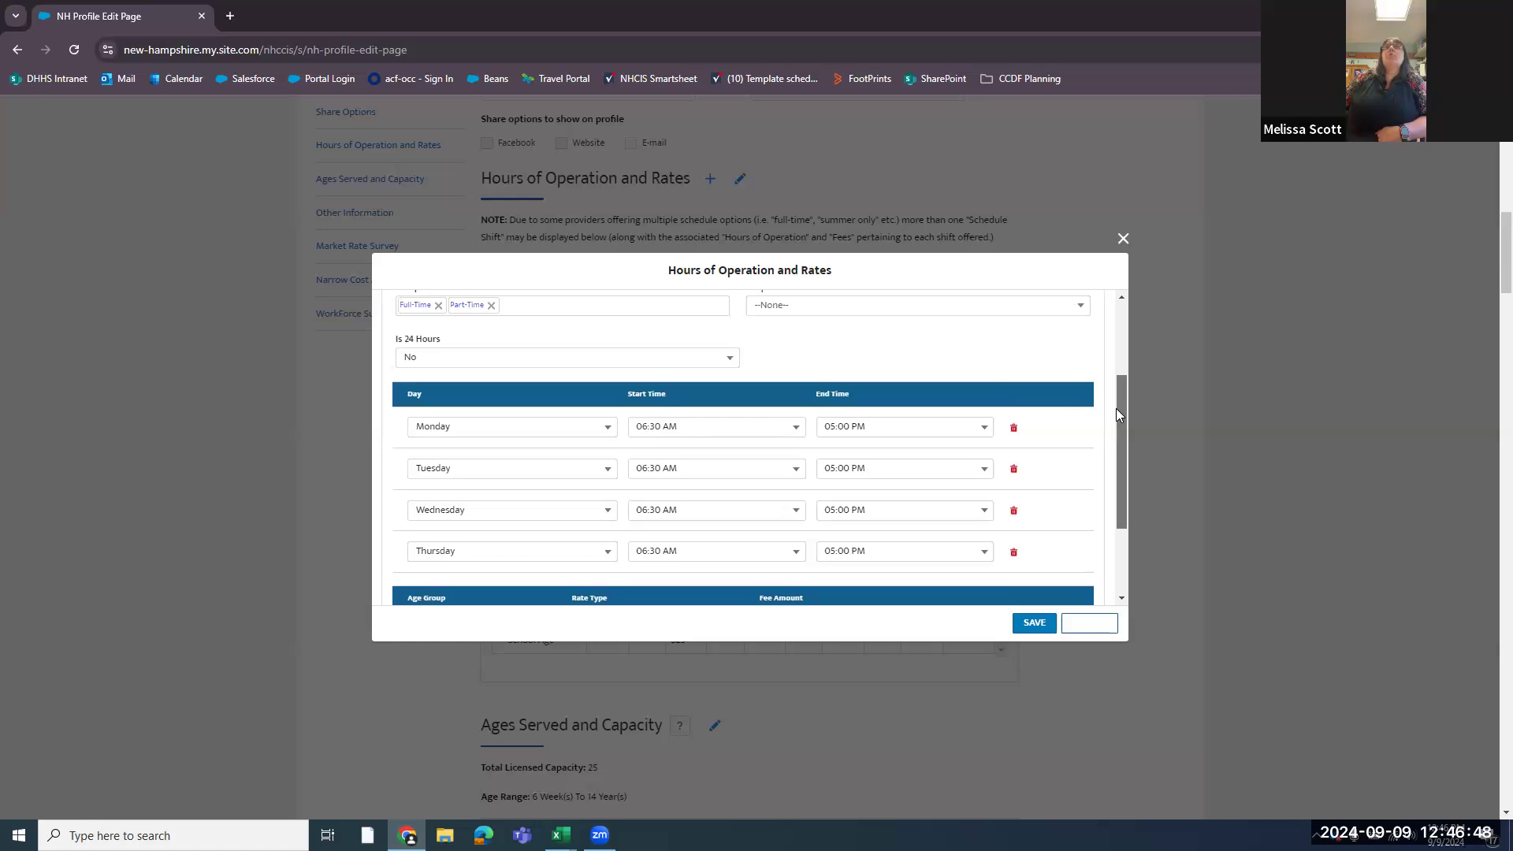
pyautogui.moveTo(1116, 408); pyautogui.dragTo(1116, 381)
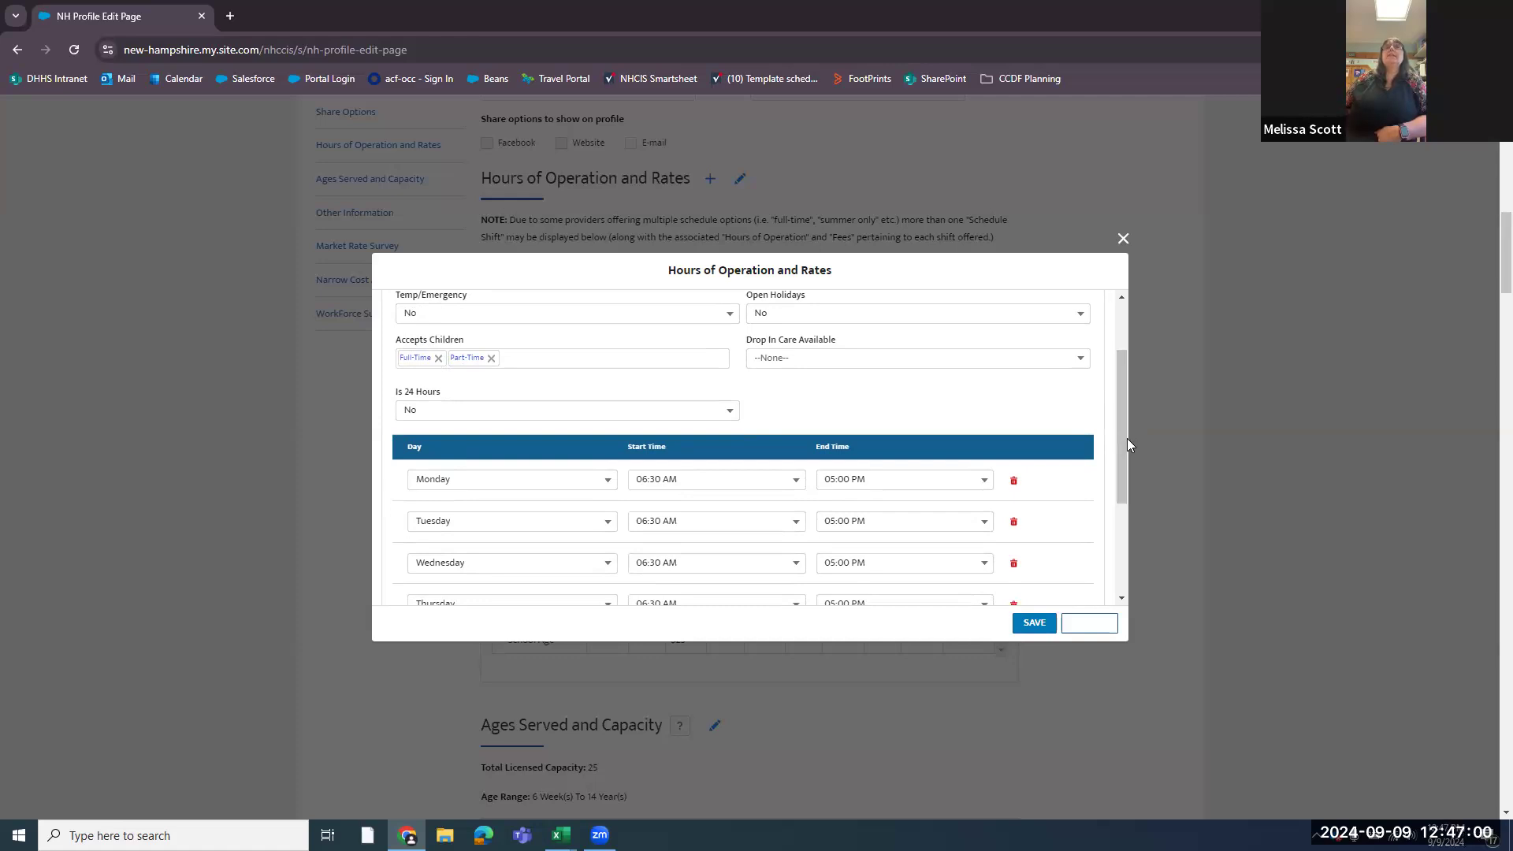
pyautogui.moveTo(1124, 436)
pyautogui.mouseDown()
pyautogui.moveTo(1124, 464)
pyautogui.moveTo(1122, 450)
pyautogui.mouseUp()
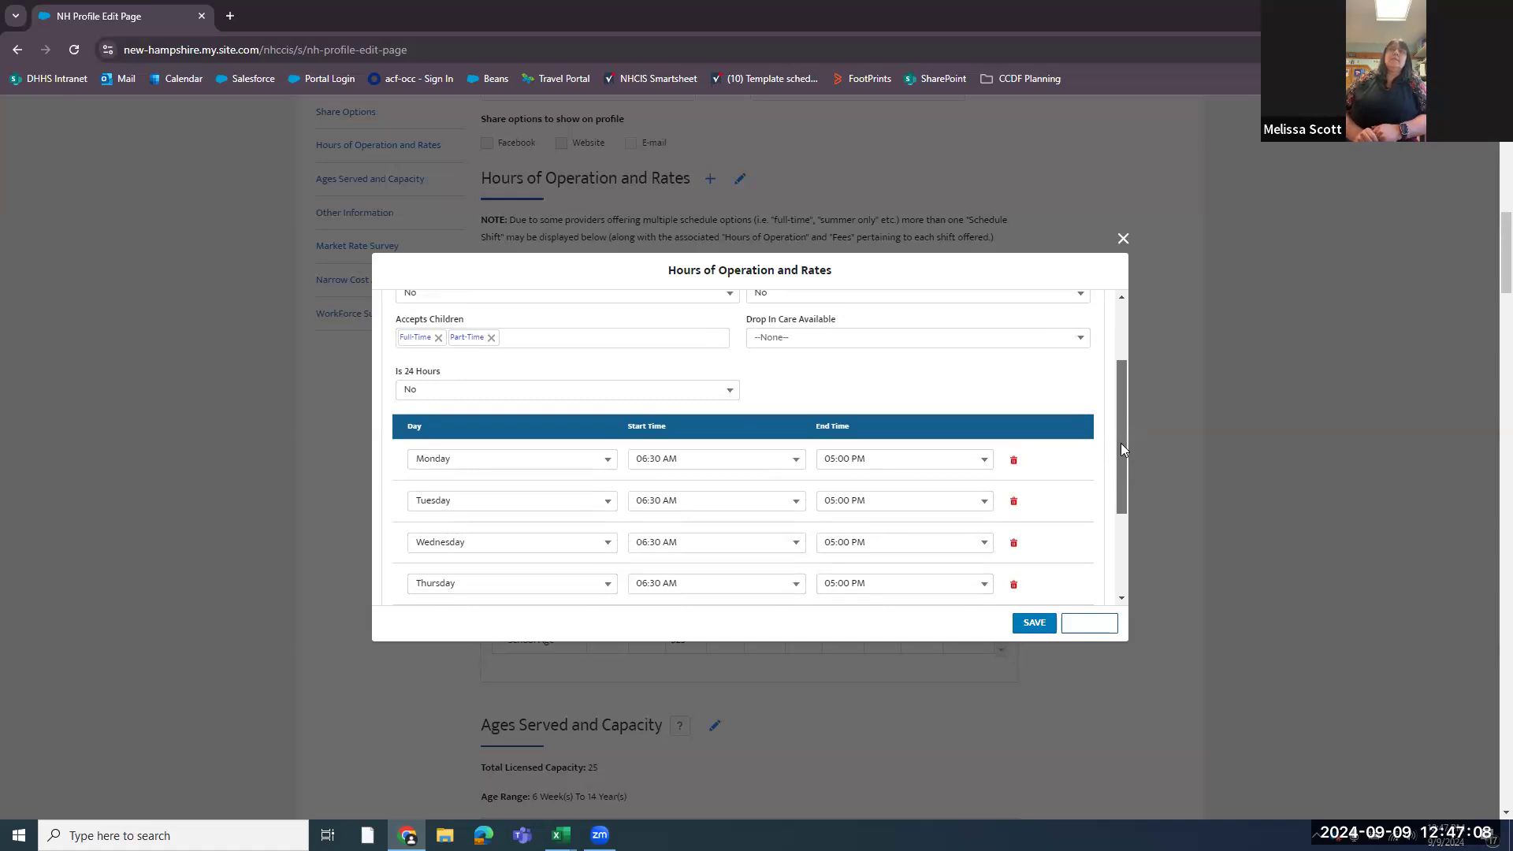
pyautogui.moveTo(1121, 443); pyautogui.dragTo(1123, 513)
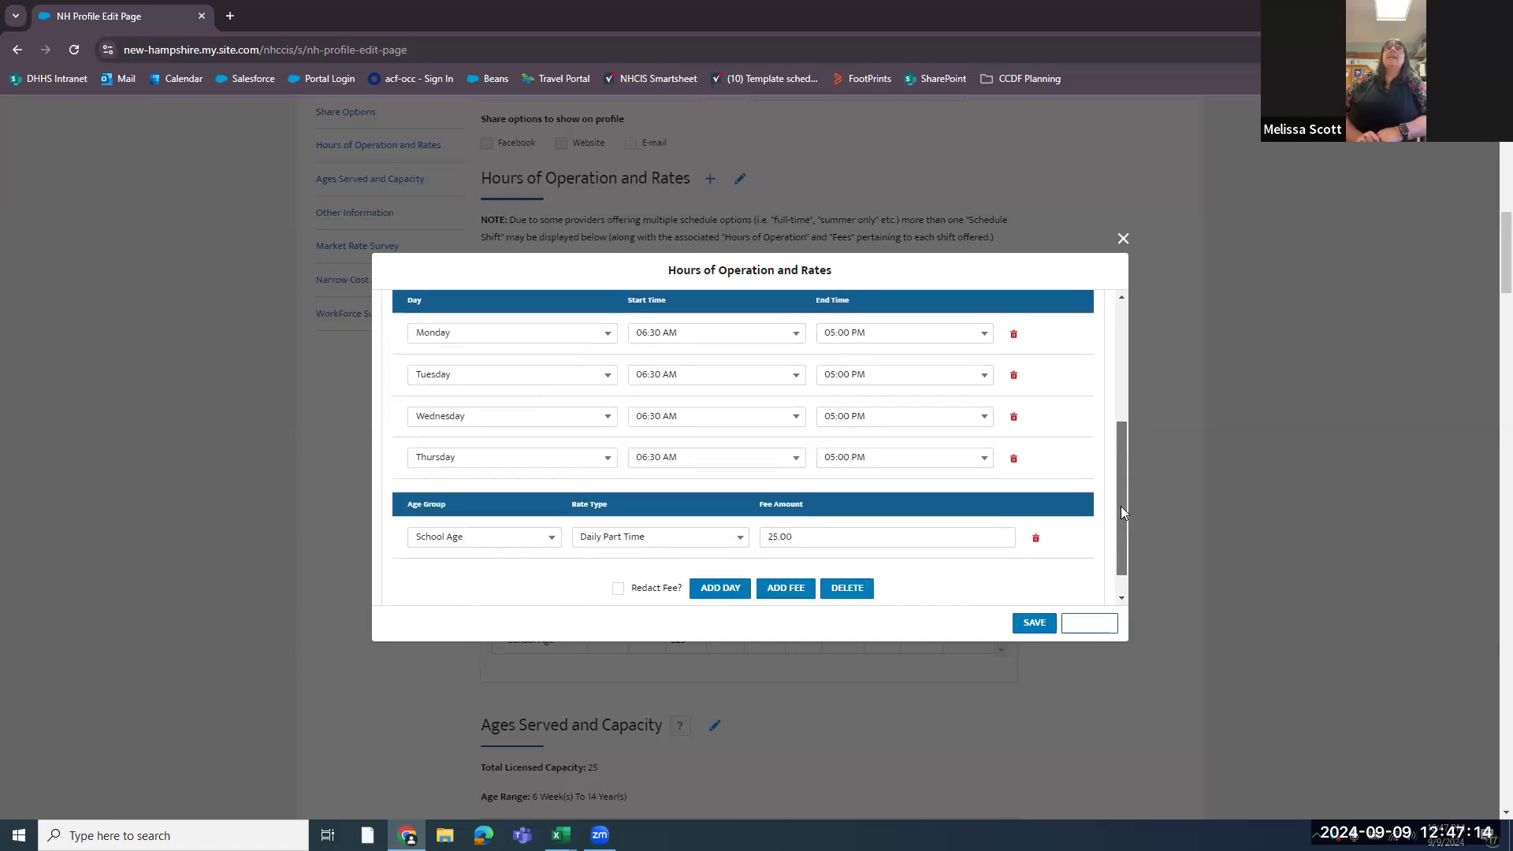
# - Add a Friday entry from 06:30 AM to 05:00 PM to the Full Year Schedule and try to save it
pyautogui.click(721, 590)
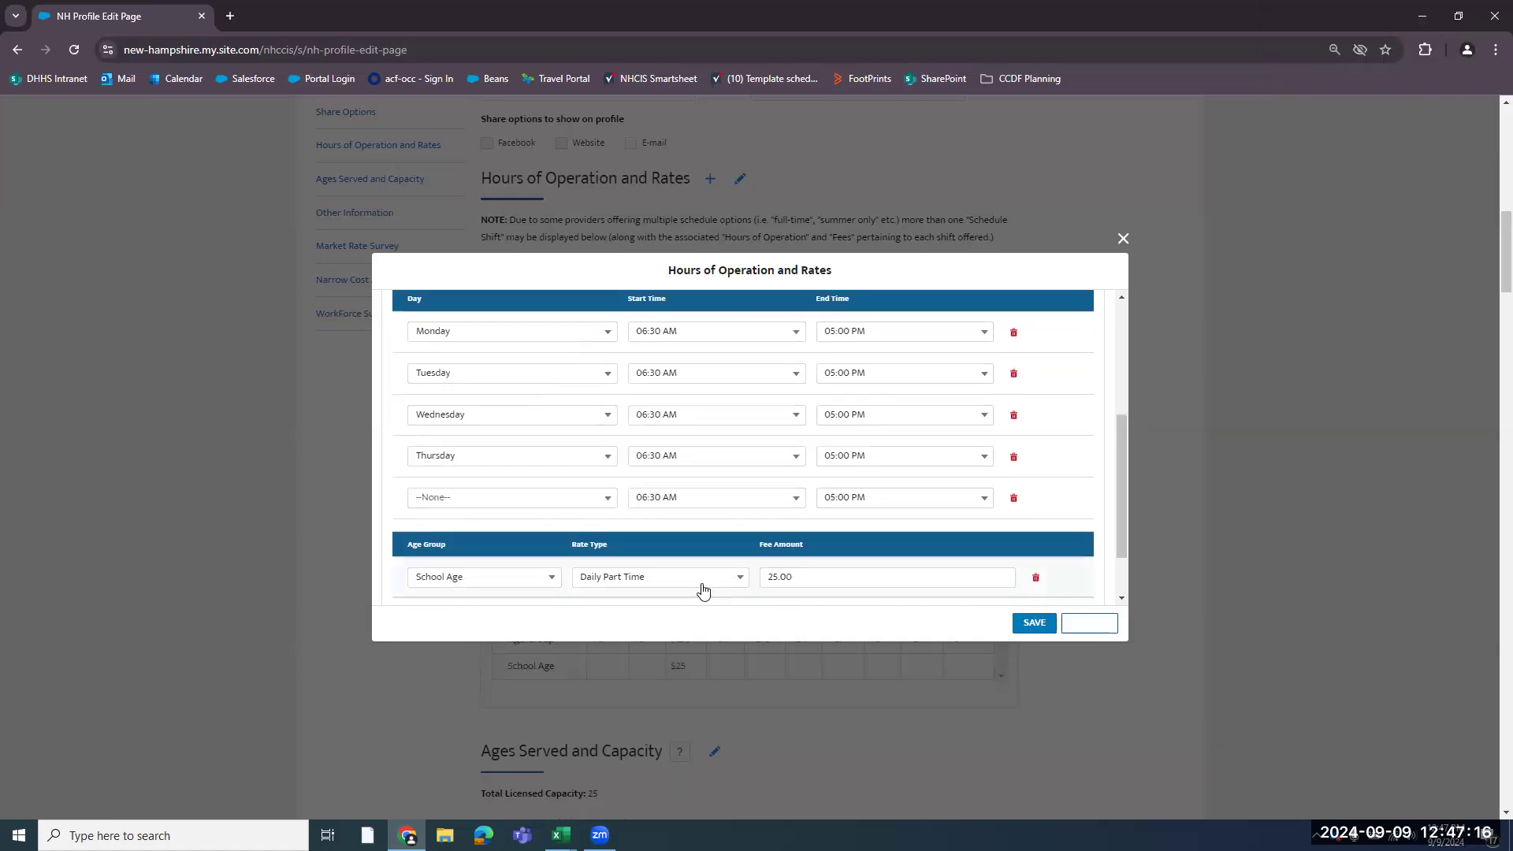
pyautogui.click(608, 498)
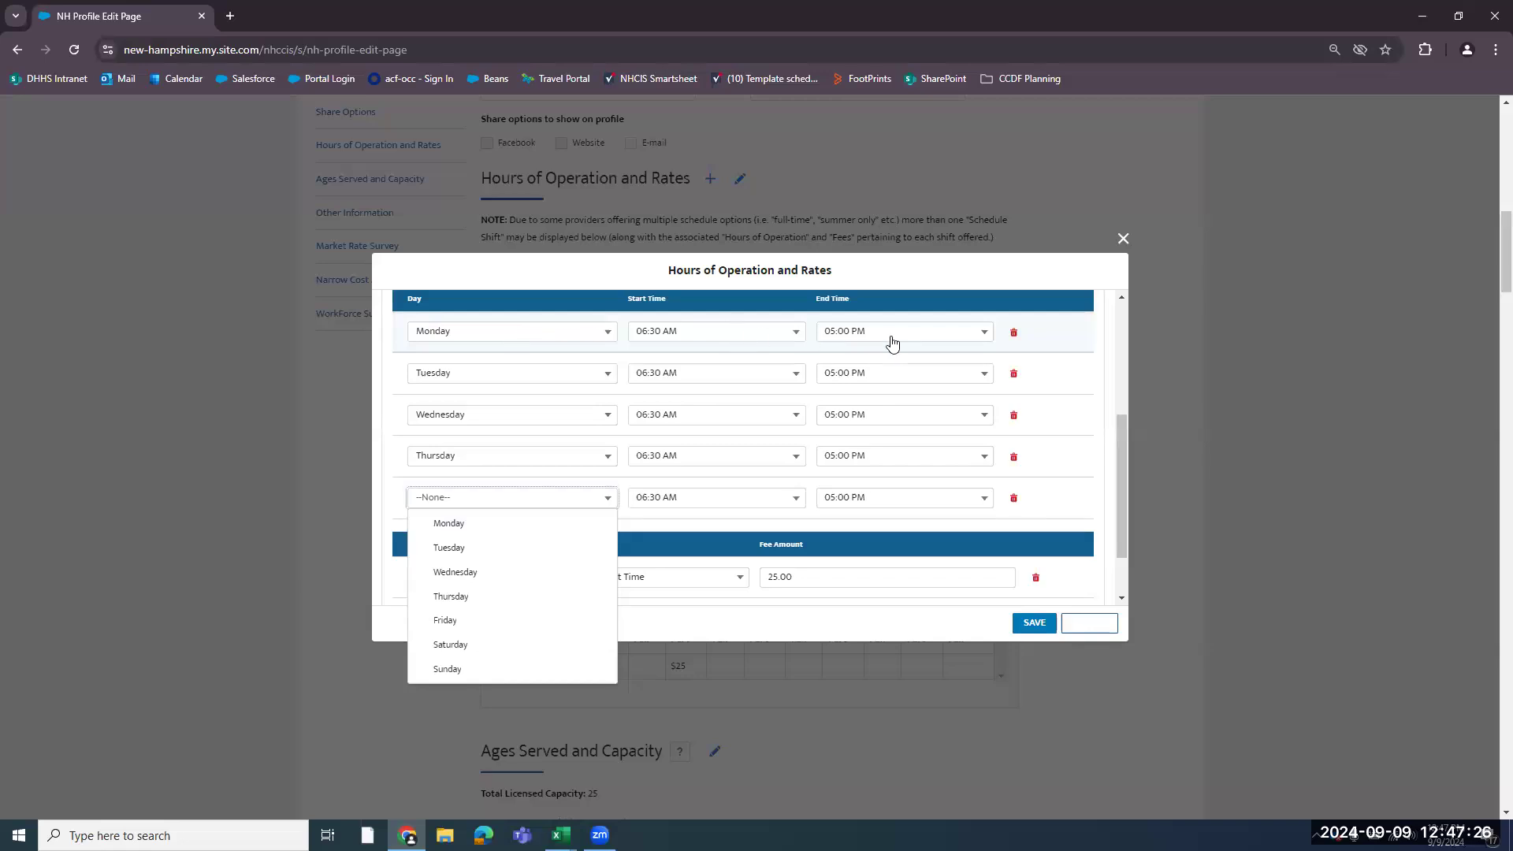
pyautogui.click(463, 624)
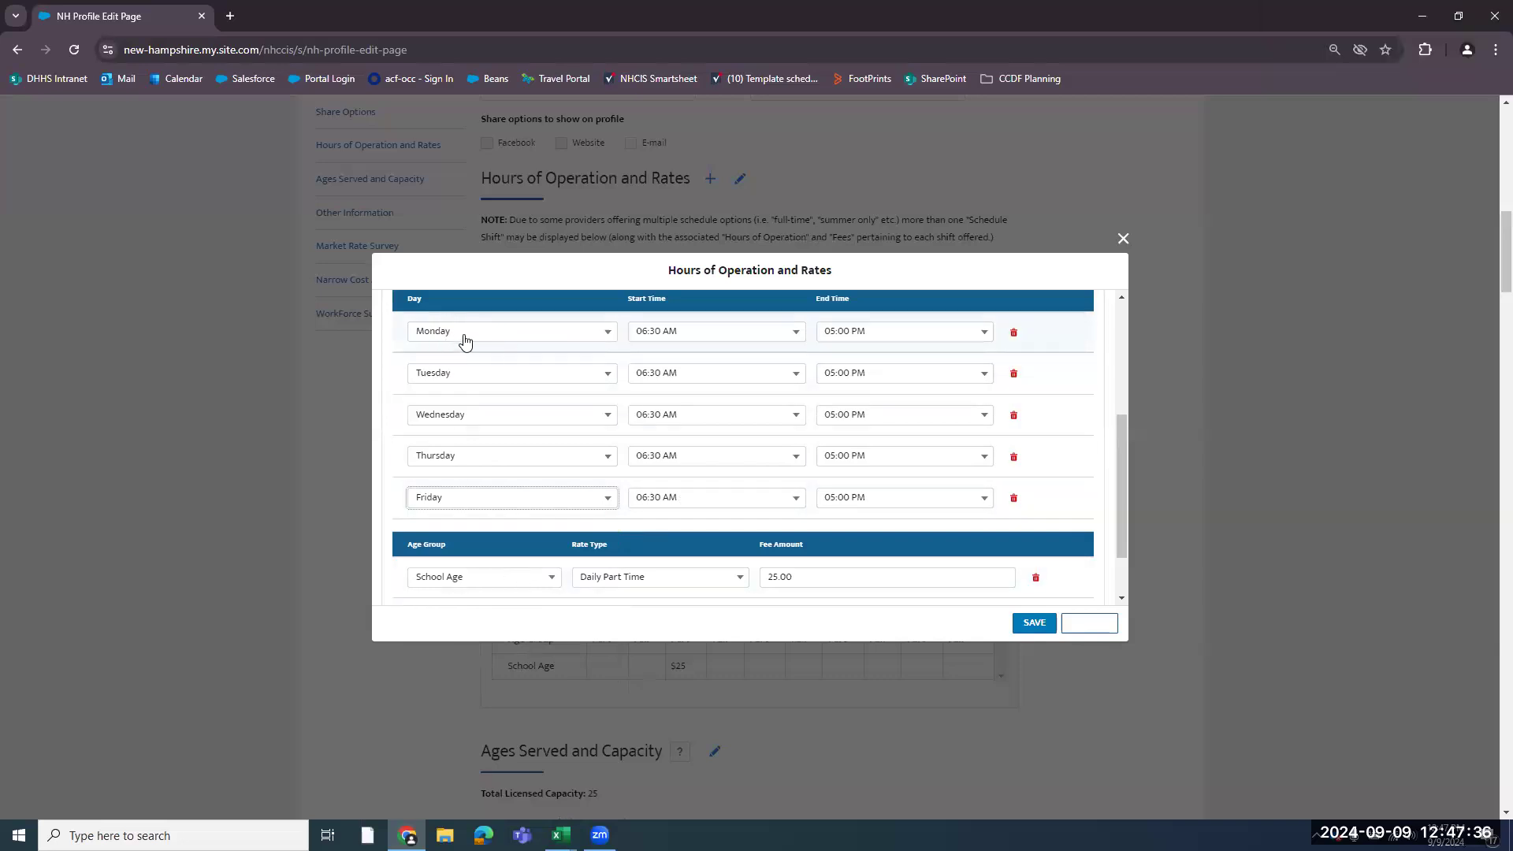
pyautogui.moveTo(1123, 424); pyautogui.dragTo(1121, 405)
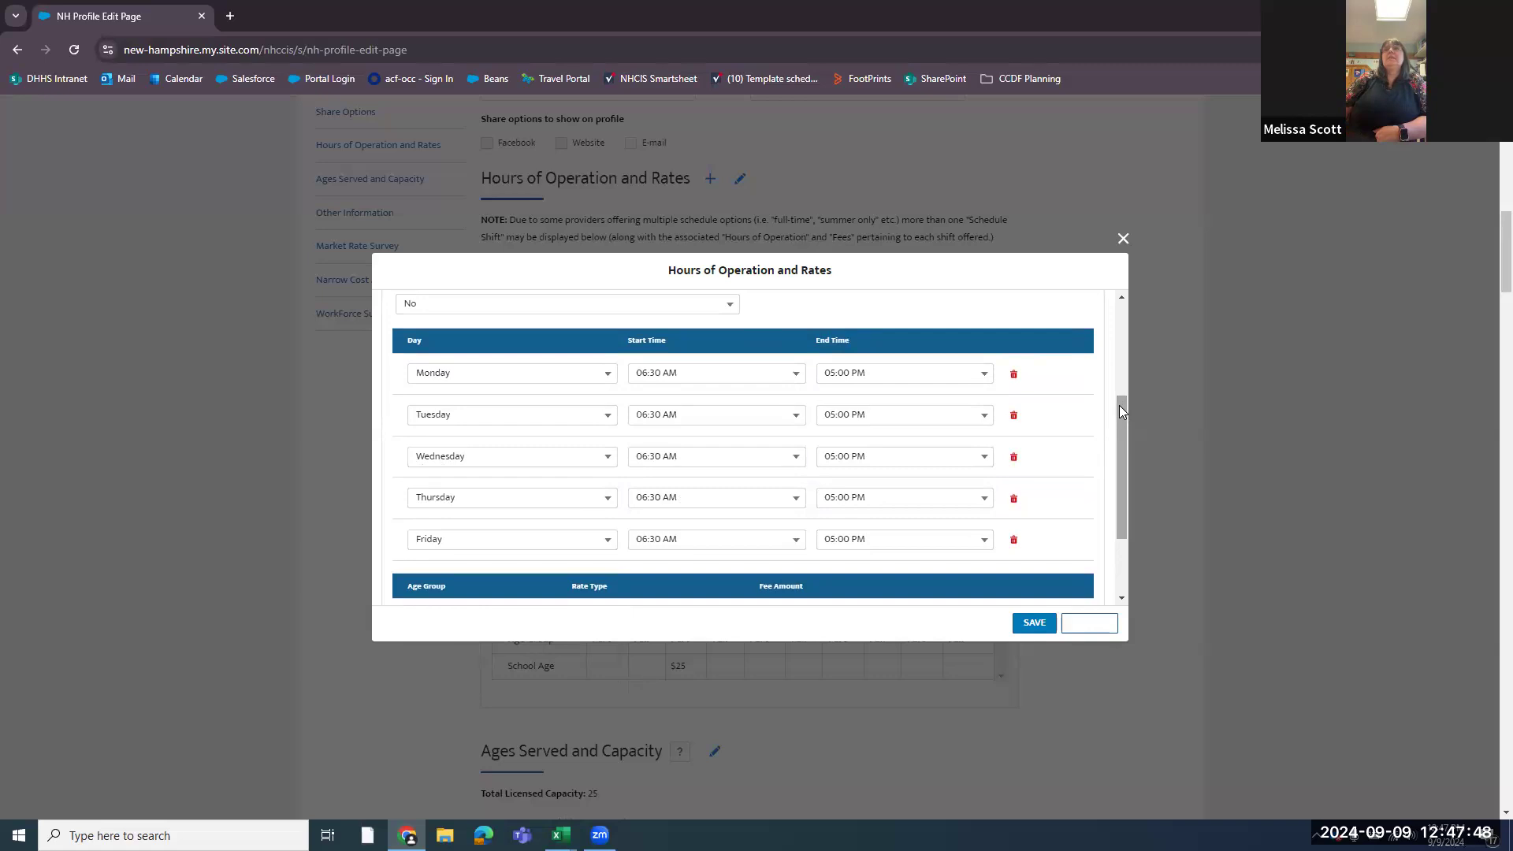
pyautogui.click(1035, 624)
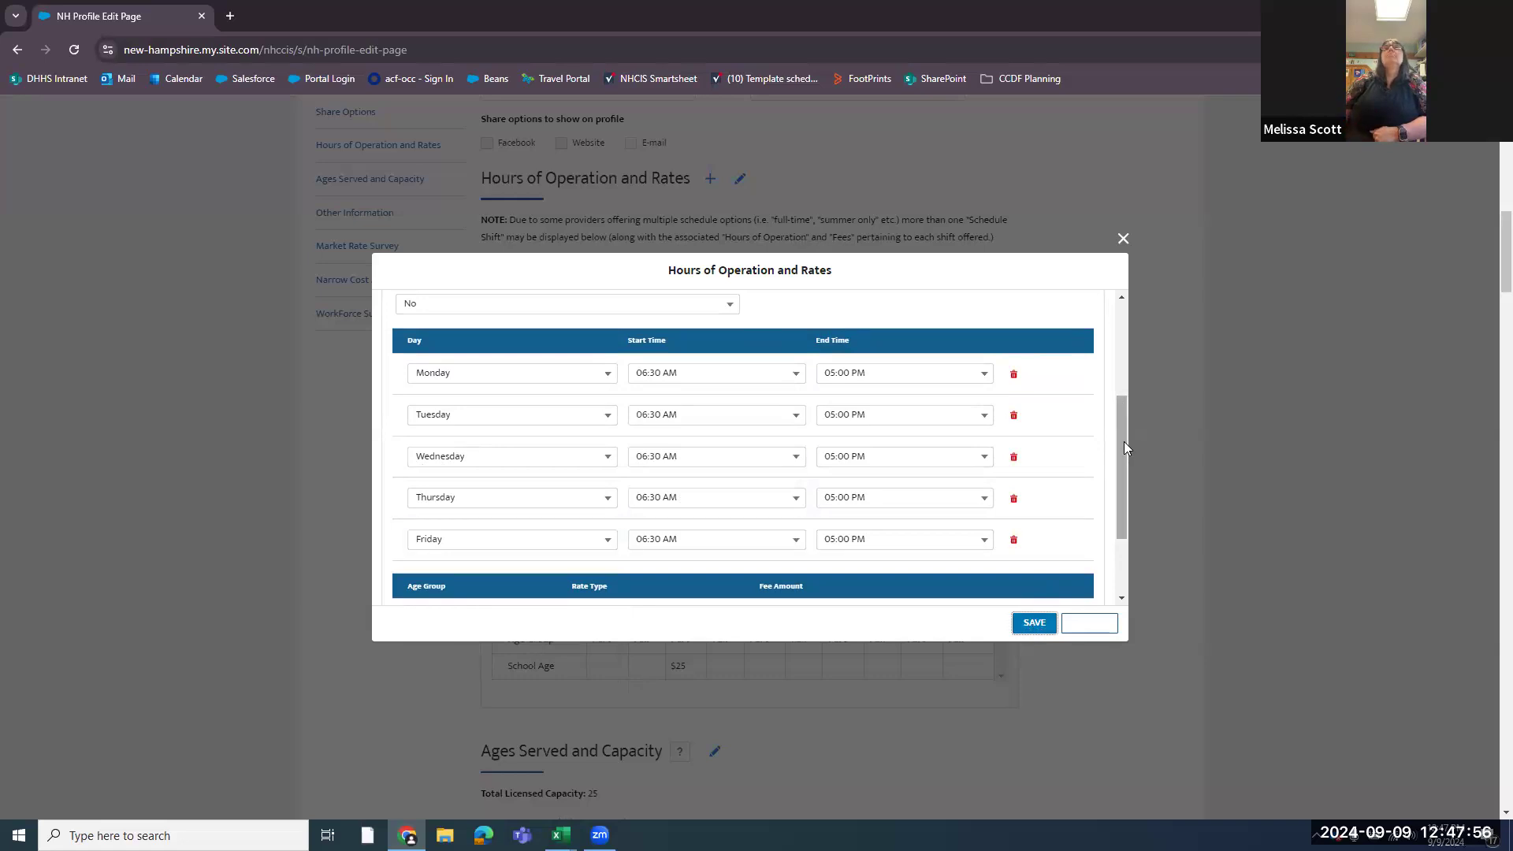
# - Check the Full Year Schedule's day and fee entries and try again to save the Hours of Operation and Rates
pyautogui.scroll(-2, 1123, 439)
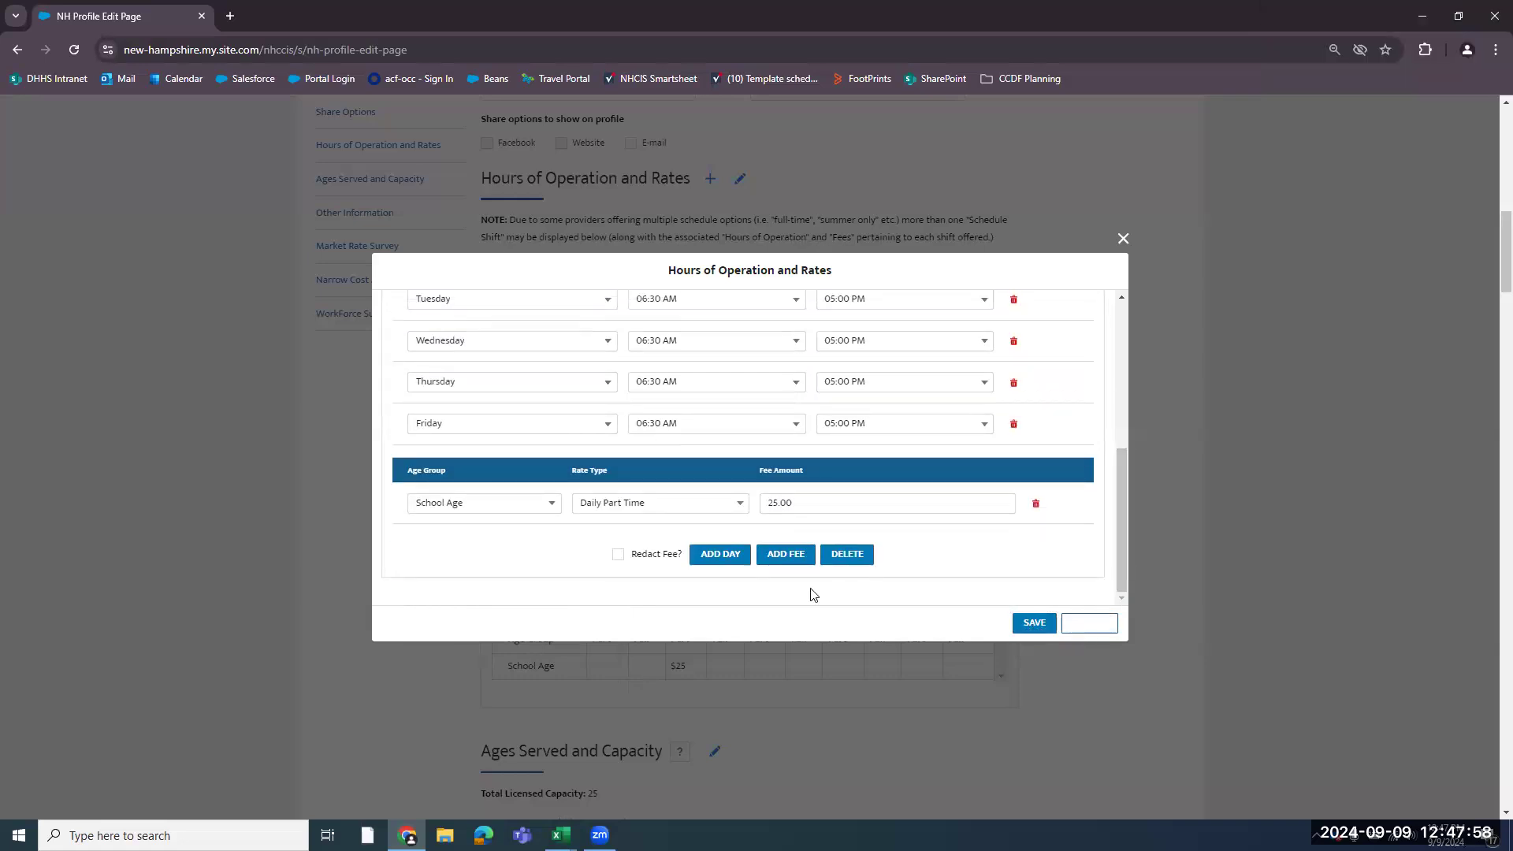
pyautogui.rightClick(1087, 627)
pyautogui.click(1119, 646)
pyautogui.click(1036, 627)
pyautogui.scroll(3, 1113, 429)
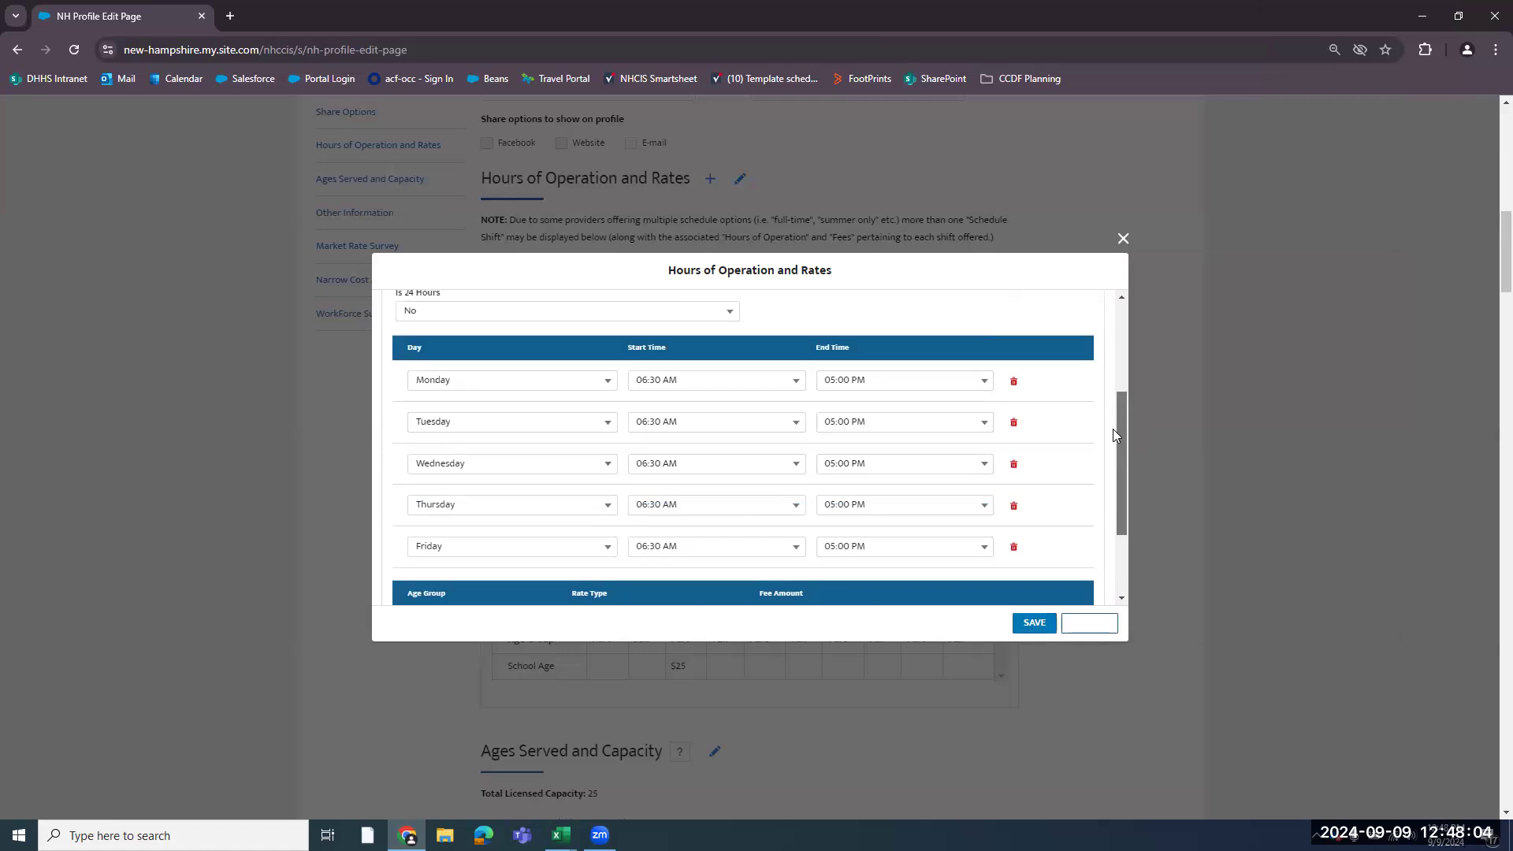
pyautogui.scroll(-3, 1113, 429)
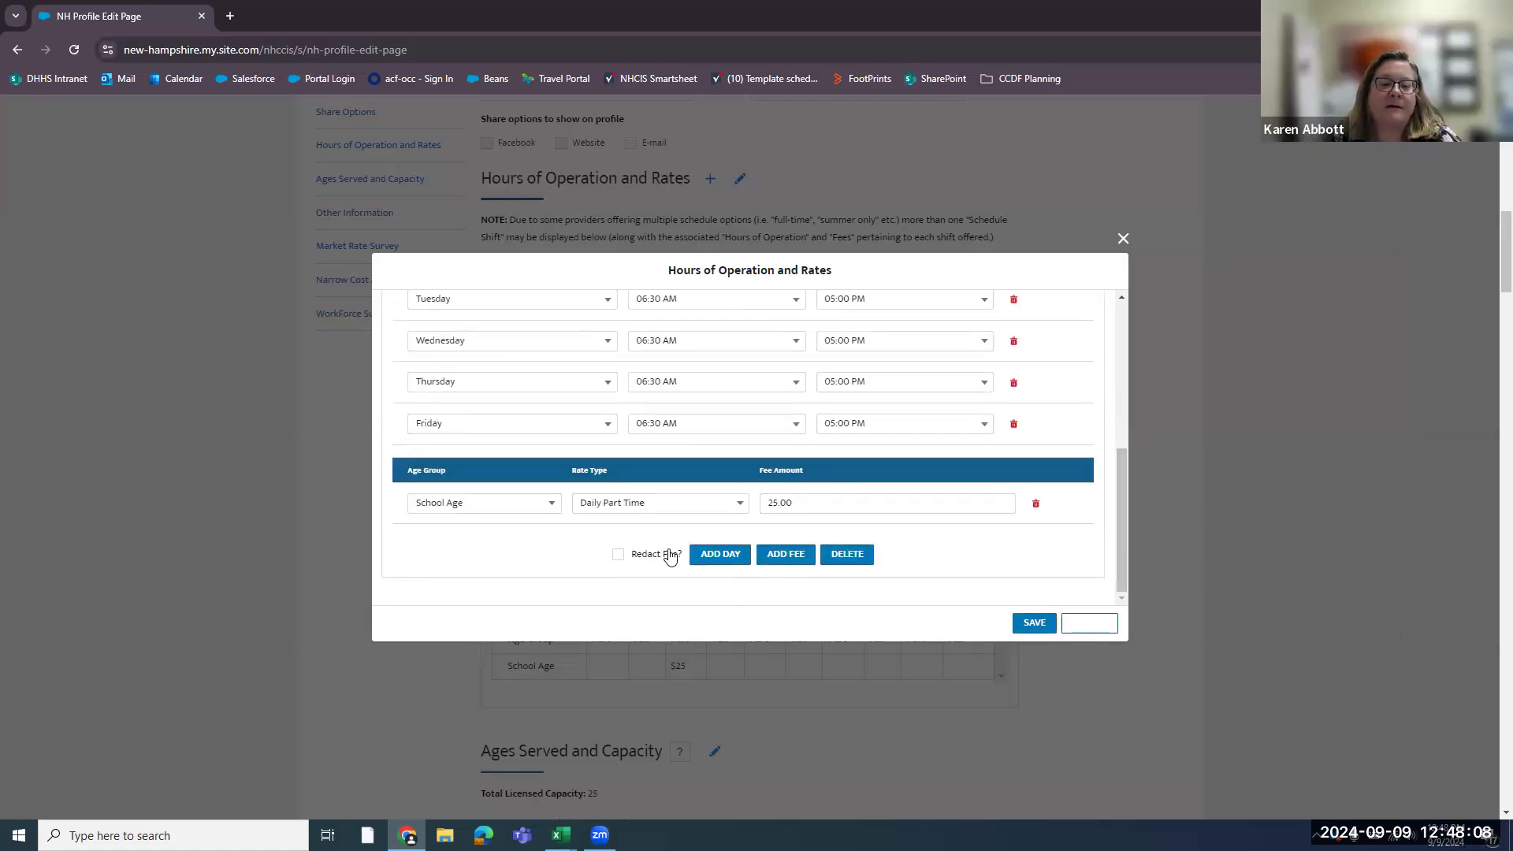
pyautogui.moveTo(1122, 520); pyautogui.dragTo(1120, 475)
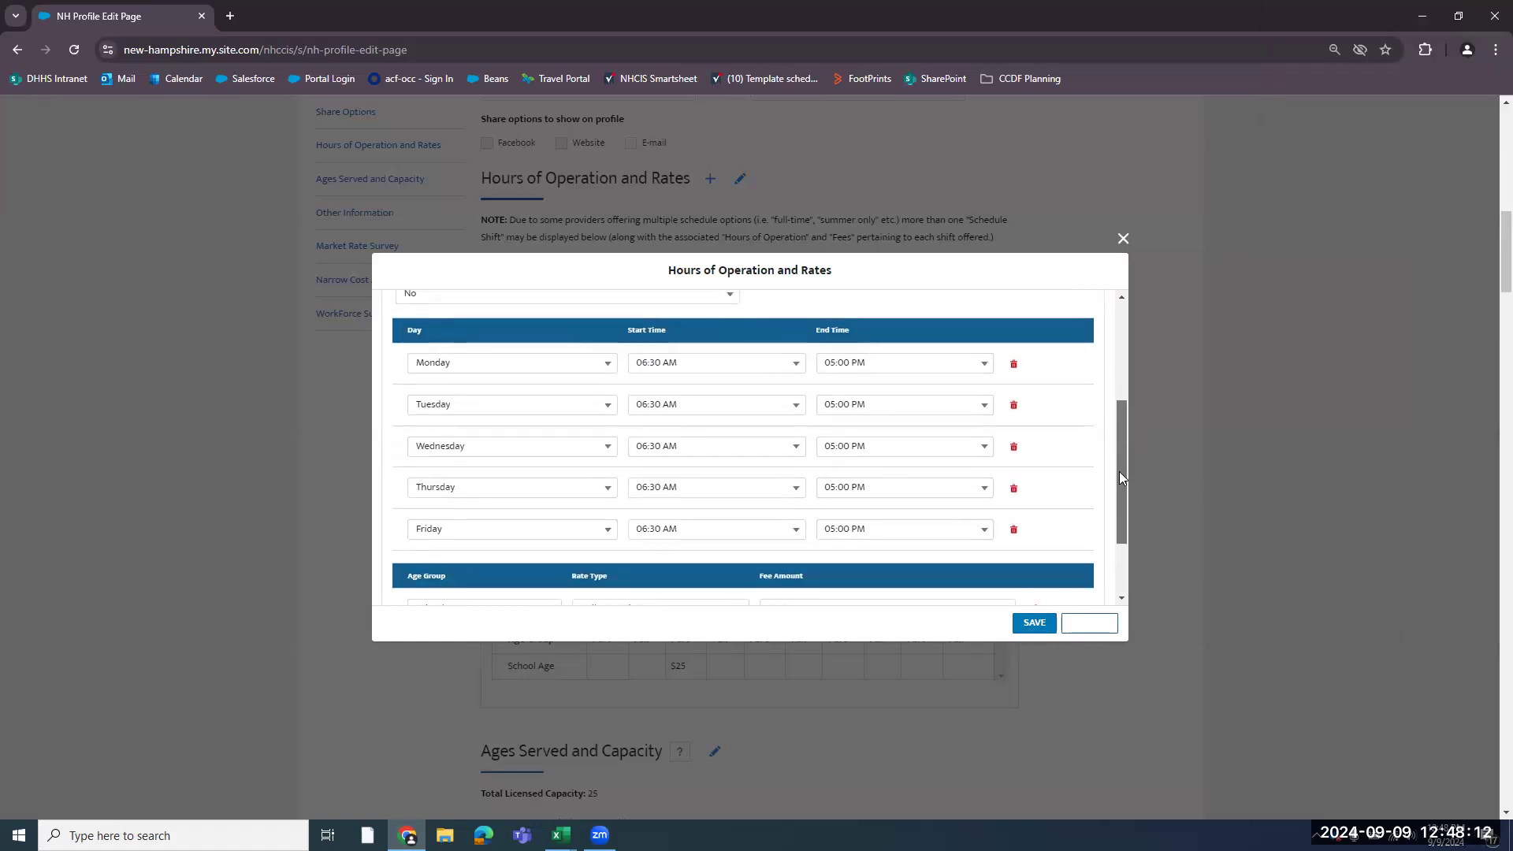
pyautogui.click(1024, 626)
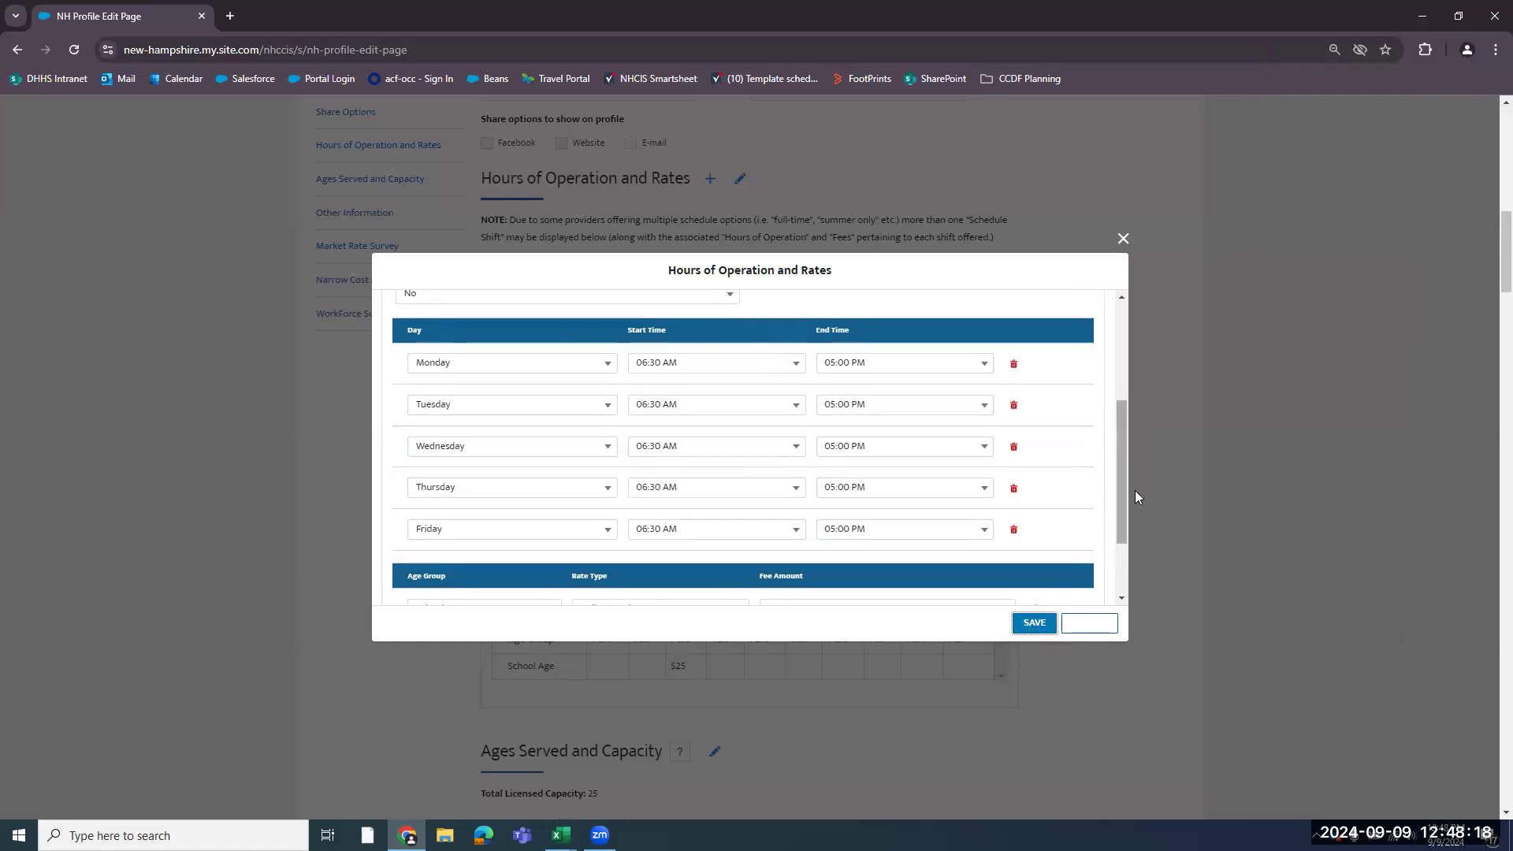
# - Discard the unsaved Hours of Operation and Rates edits and reopen the Full Year Schedule to review its options, days and fees
pyautogui.scroll(-3, 1128, 472)
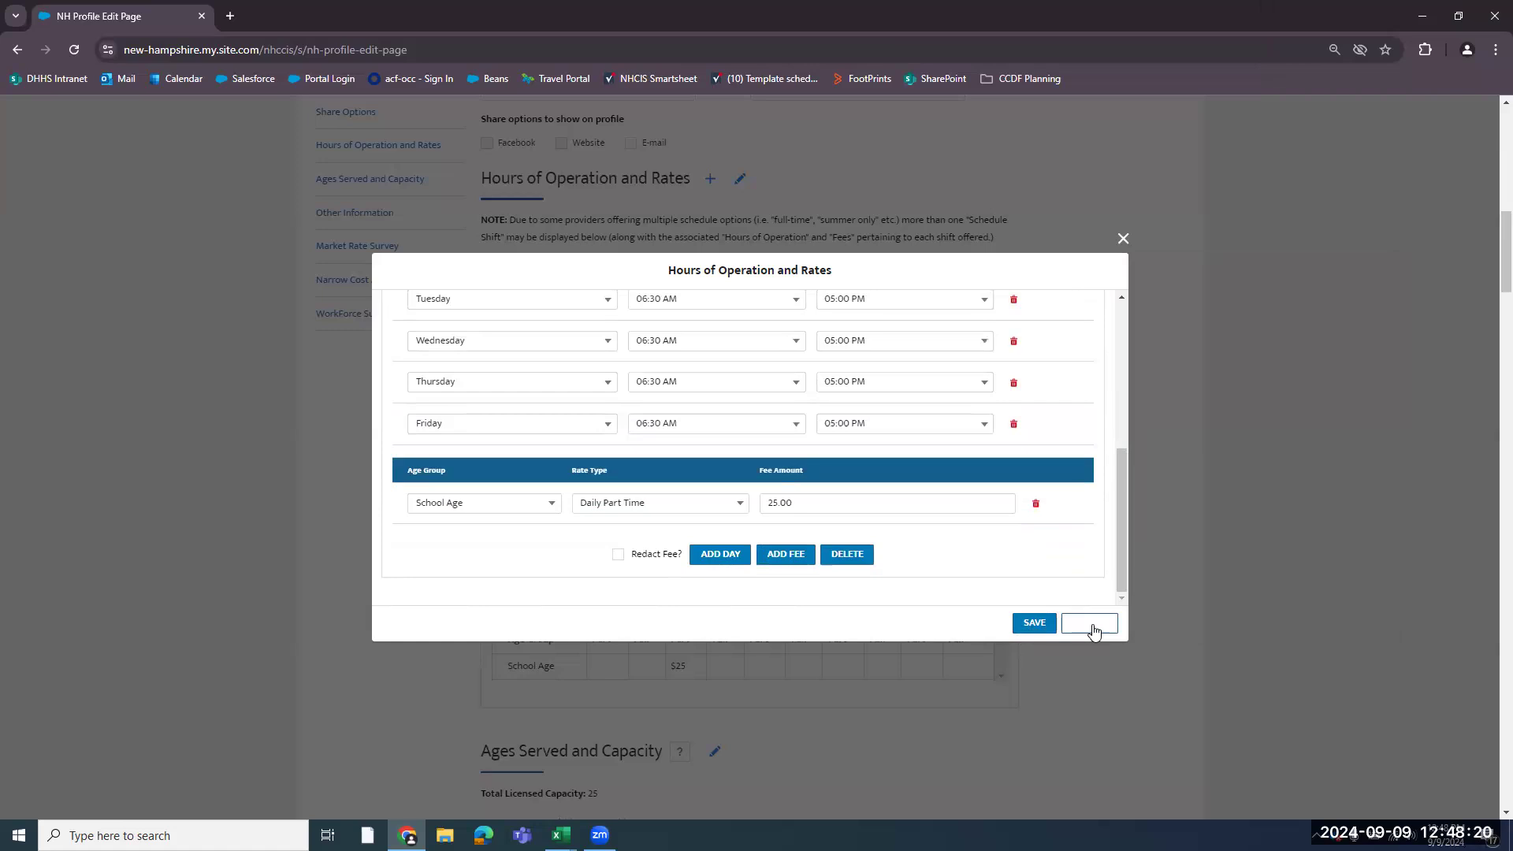
pyautogui.click(1094, 626)
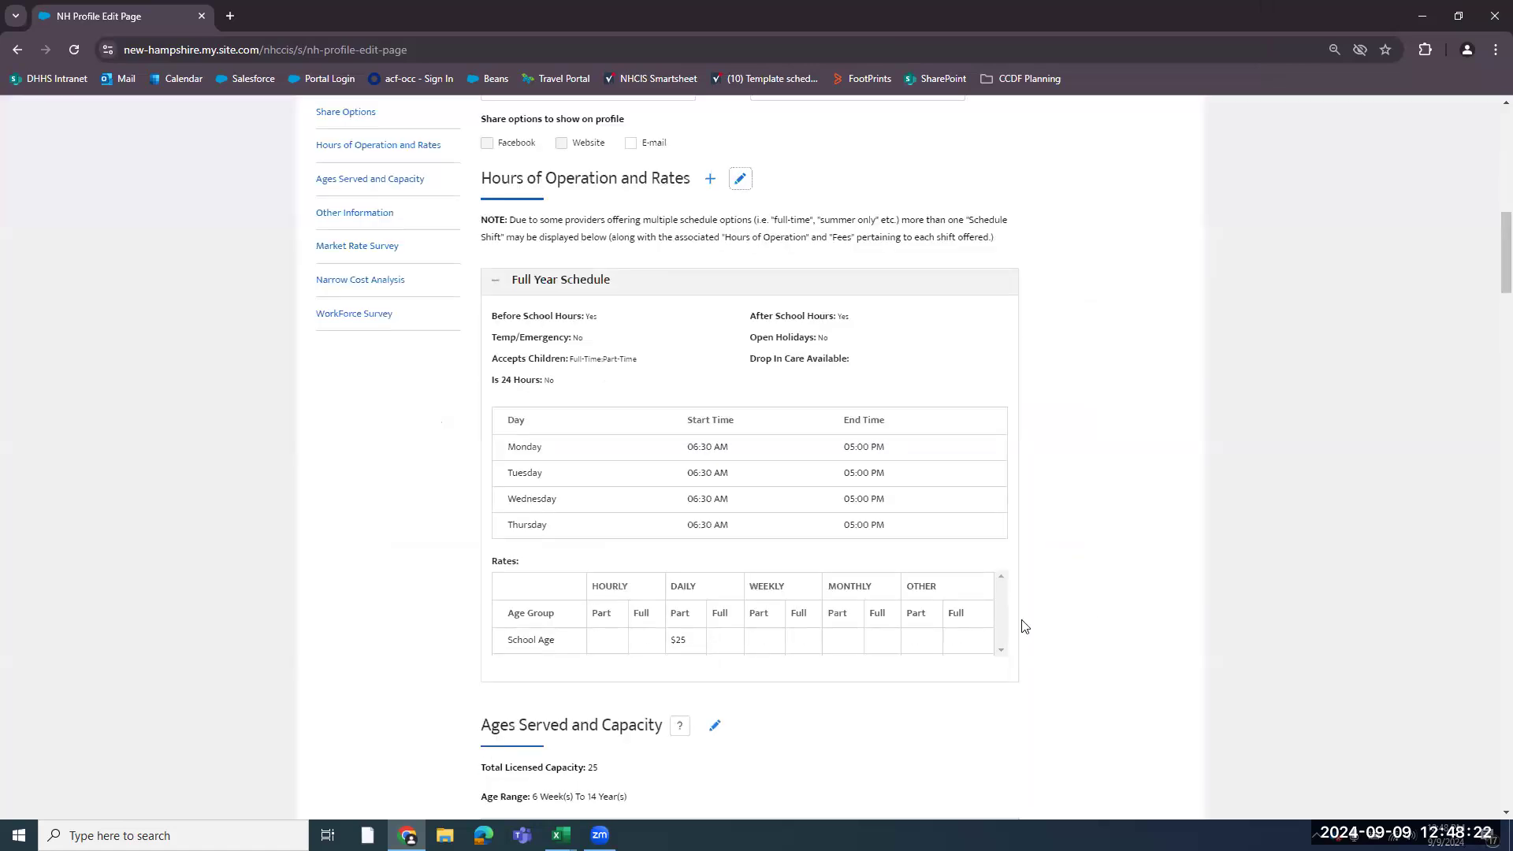
pyautogui.click(738, 181)
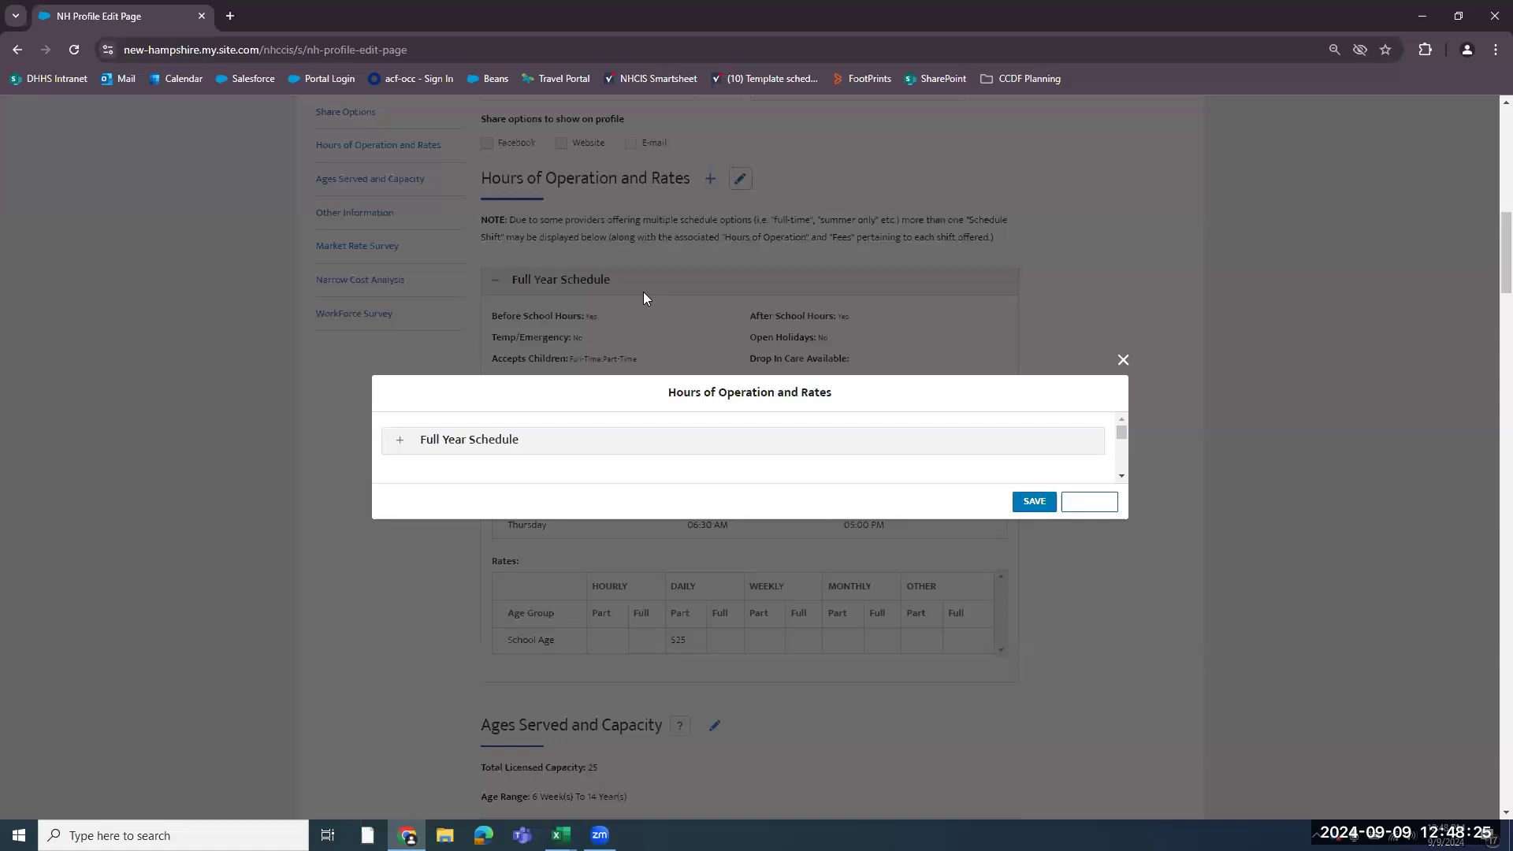
pyautogui.click(402, 441)
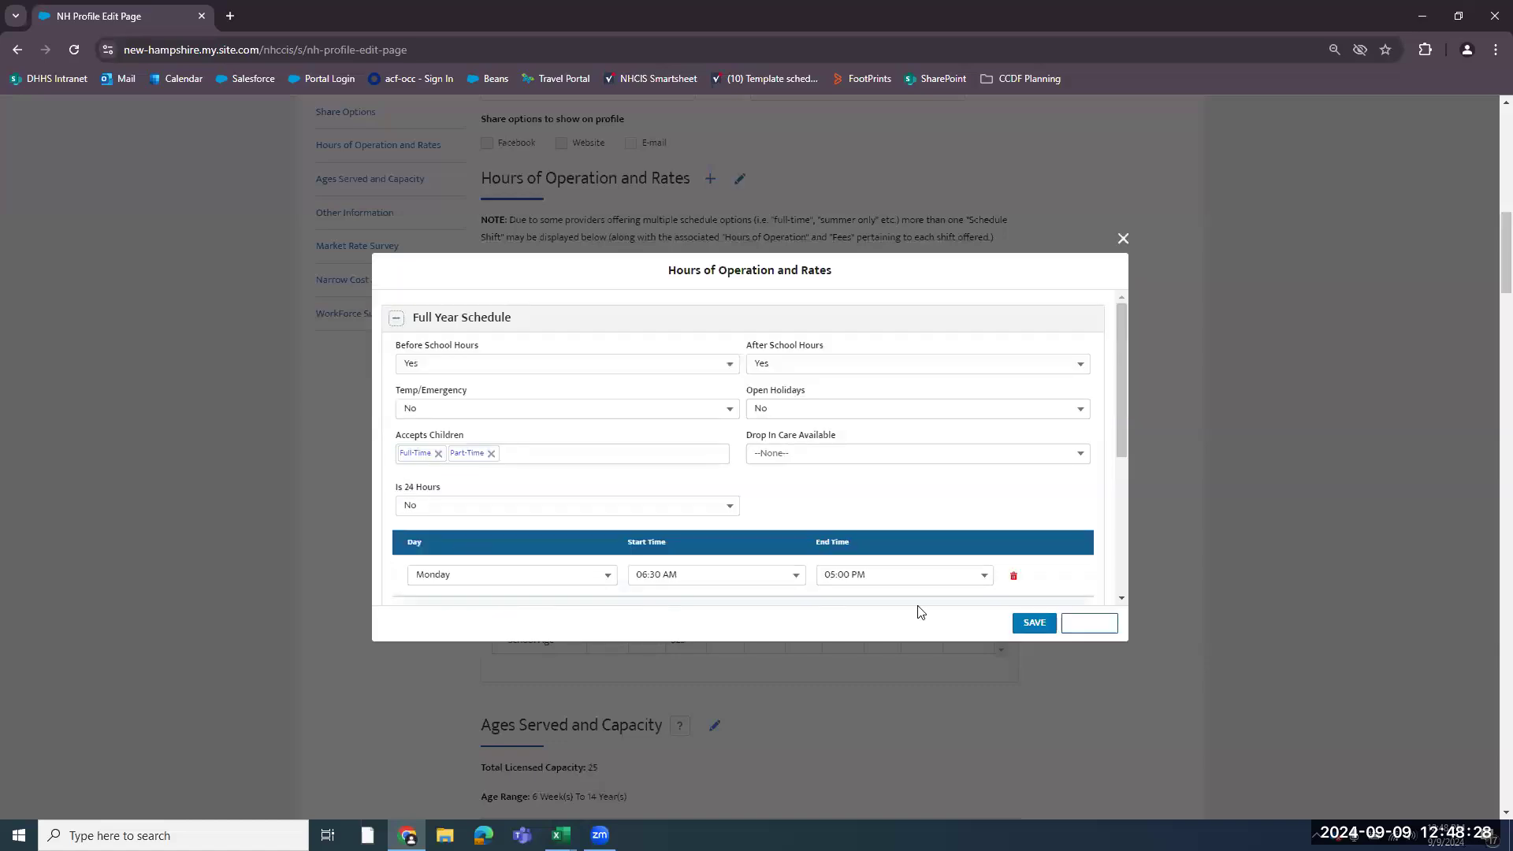
pyautogui.moveTo(1123, 424); pyautogui.dragTo(1119, 569)
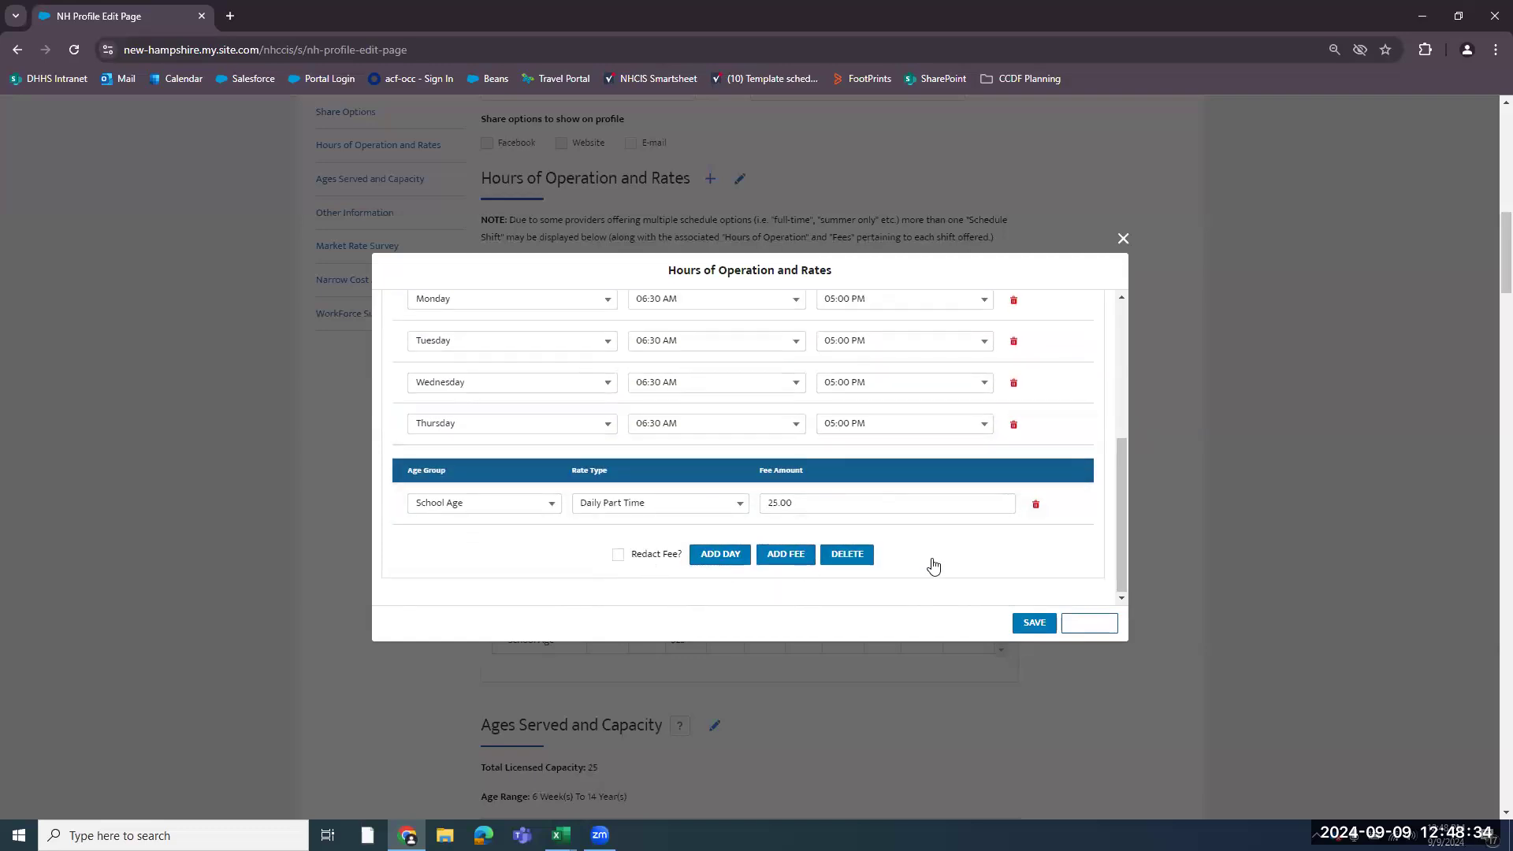
pyautogui.scroll(4, 1074, 449)
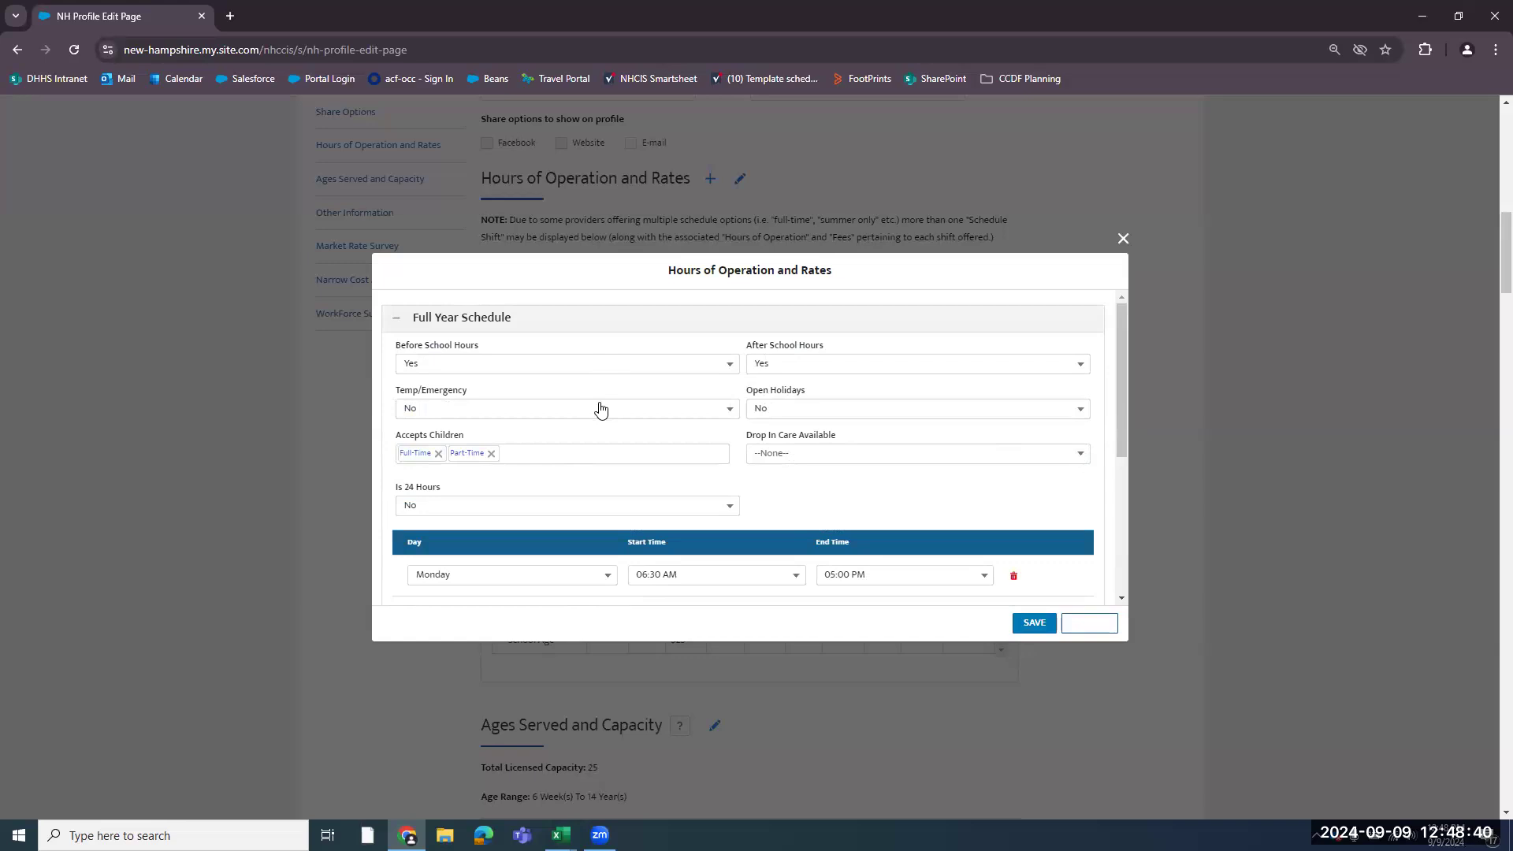
pyautogui.scroll(-4, 777, 490)
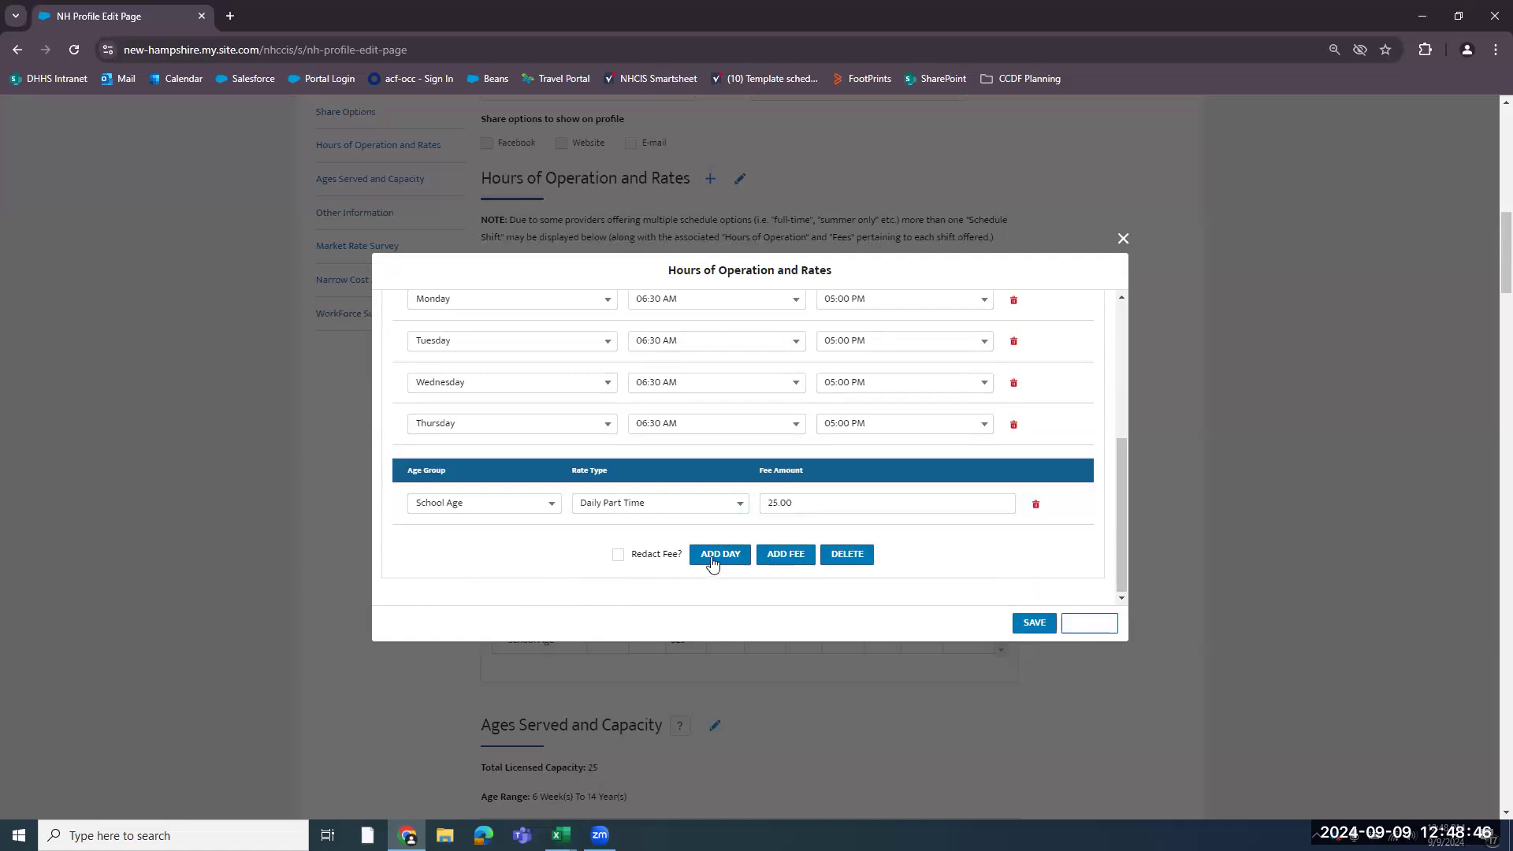
# - Add a second fee row to the Full Year Schedule for School Age with the Daily Part Time rate type
pyautogui.click(786, 556)
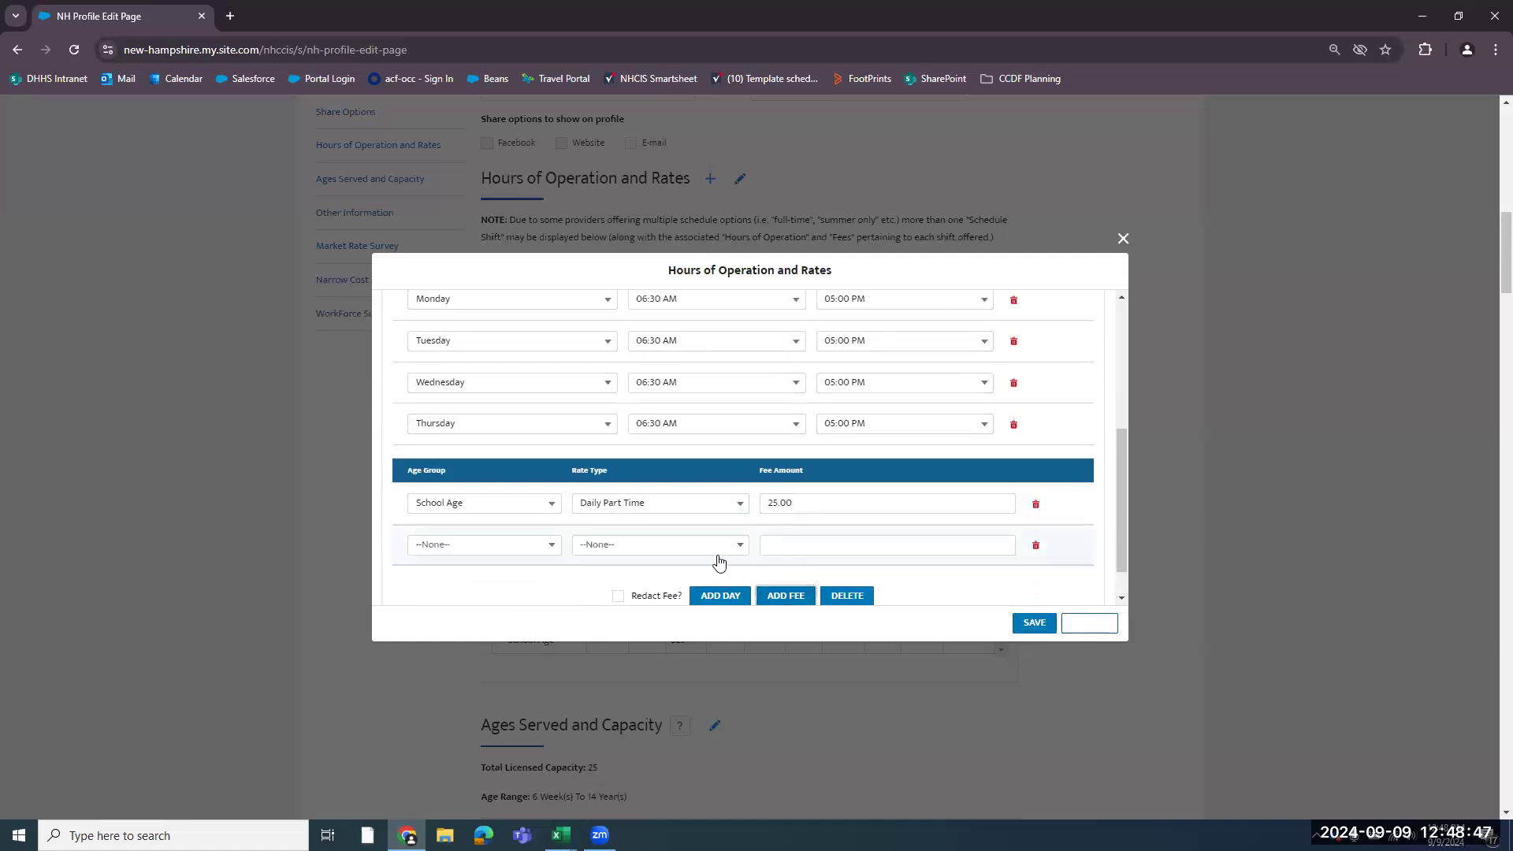
pyautogui.click(552, 548)
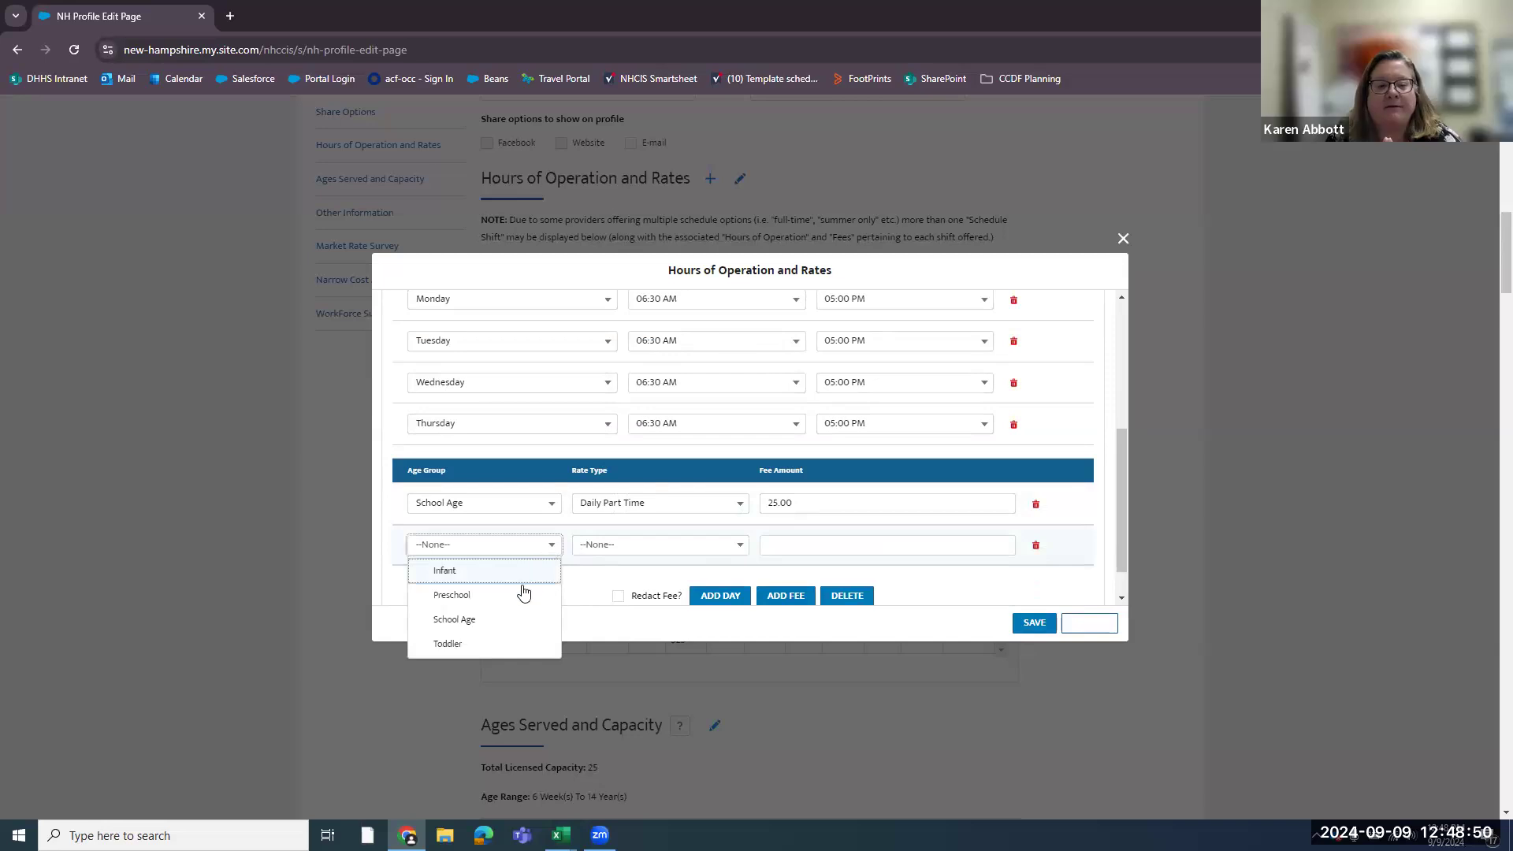
pyautogui.click(509, 646)
pyautogui.click(686, 549)
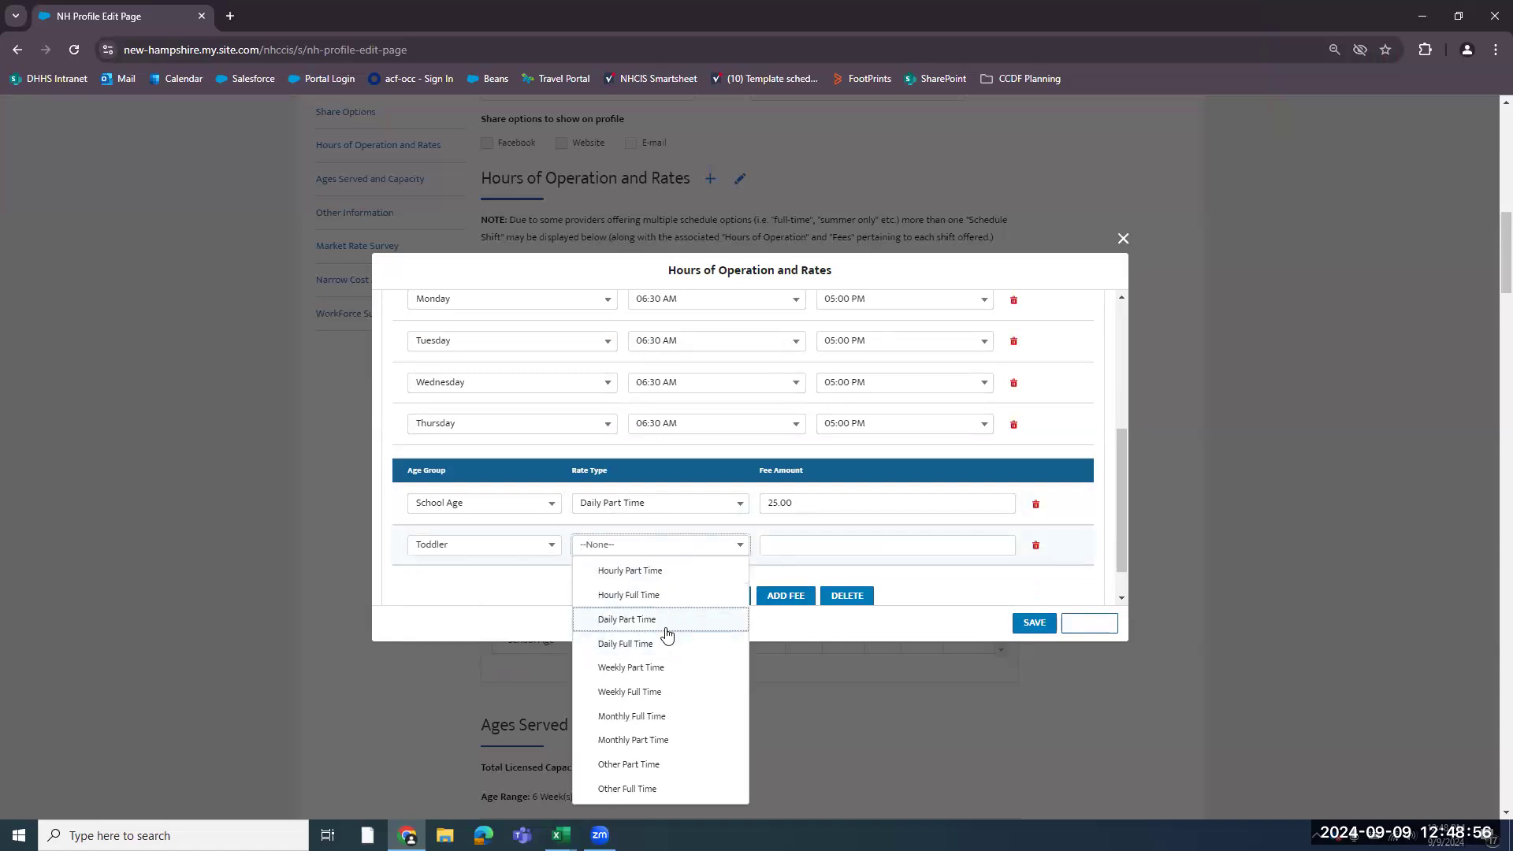
pyautogui.click(506, 544)
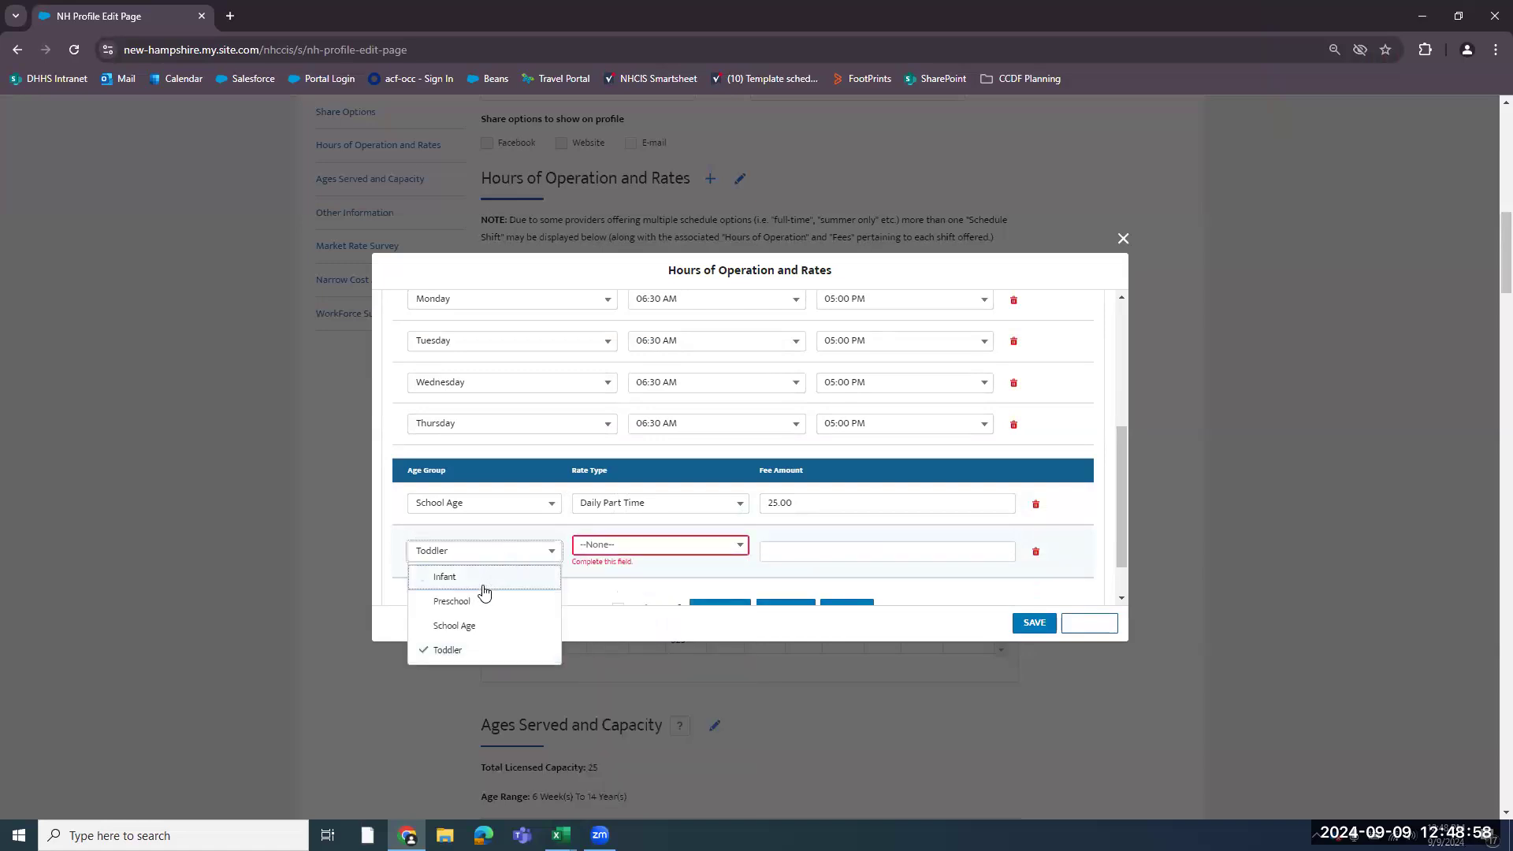
pyautogui.click(483, 625)
pyautogui.click(669, 549)
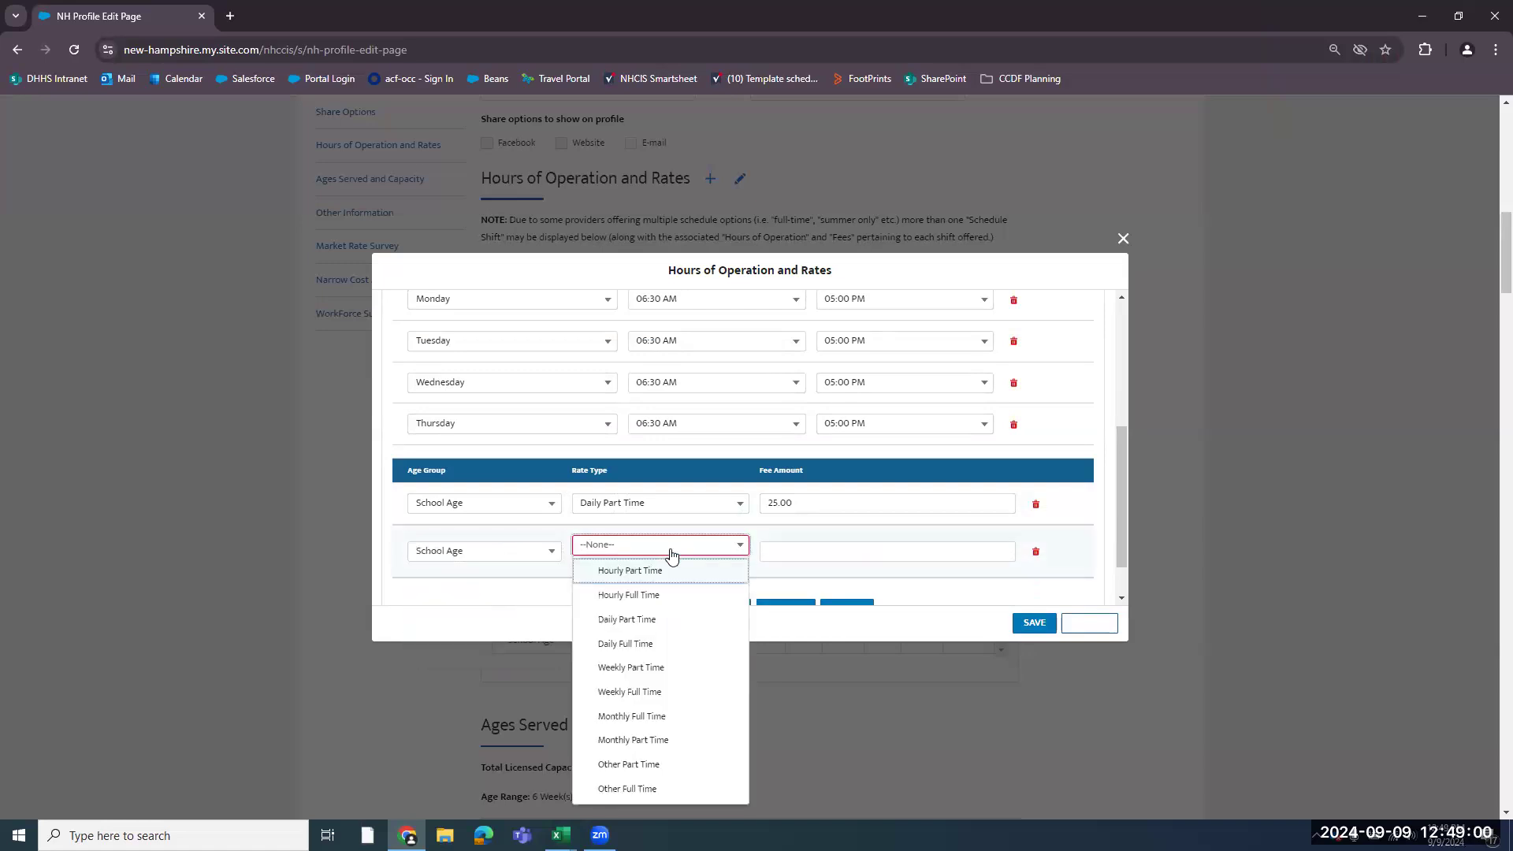
pyautogui.click(659, 620)
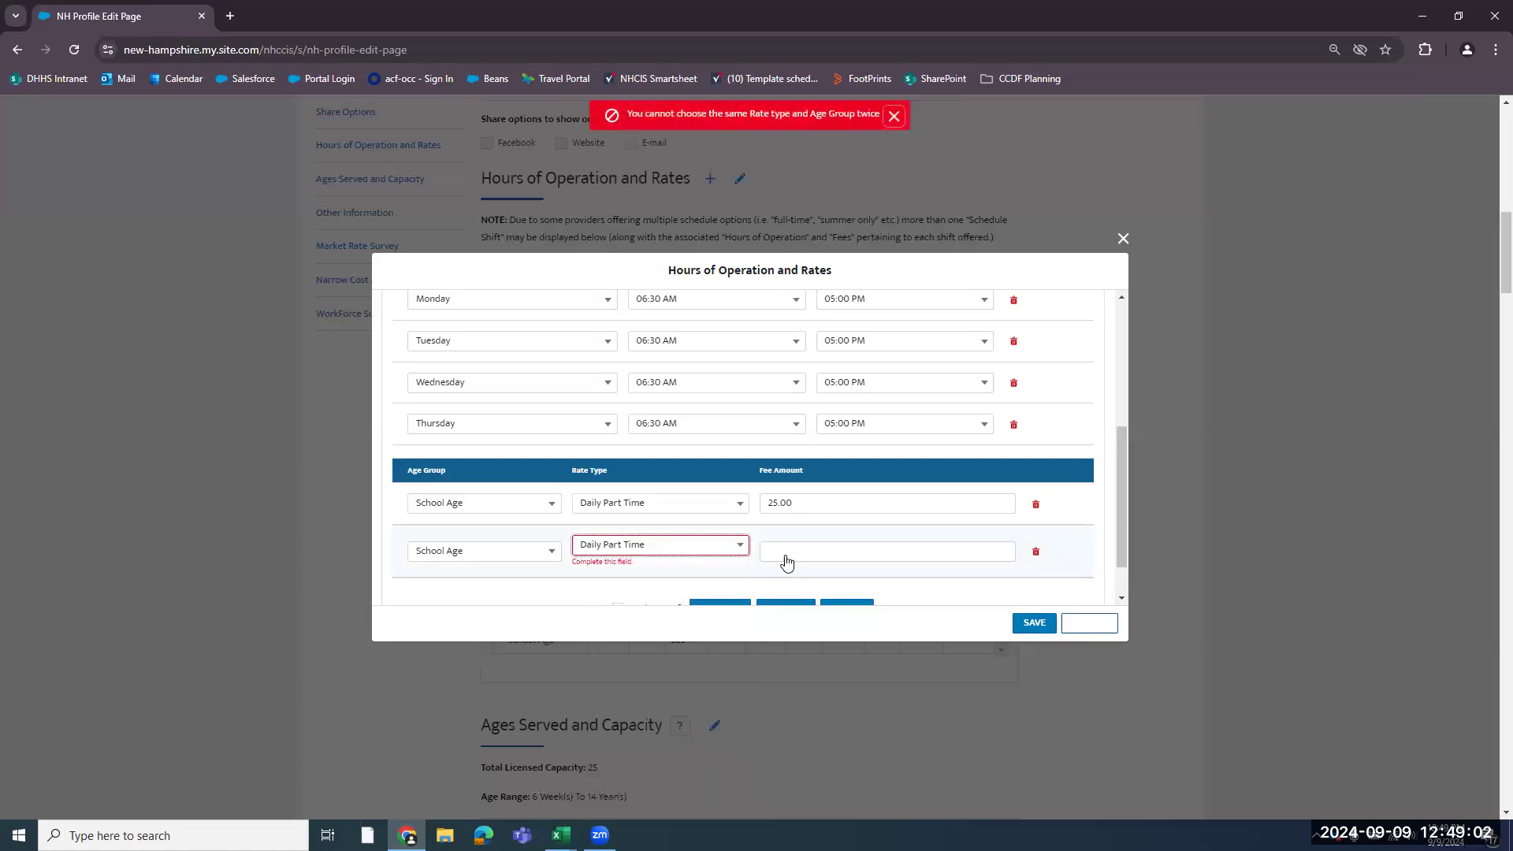
# - Set the second School Age fee amount to 25.00 and try to save the Full Year Schedule
pyautogui.click(804, 559)
pyautogui.write('250.00')
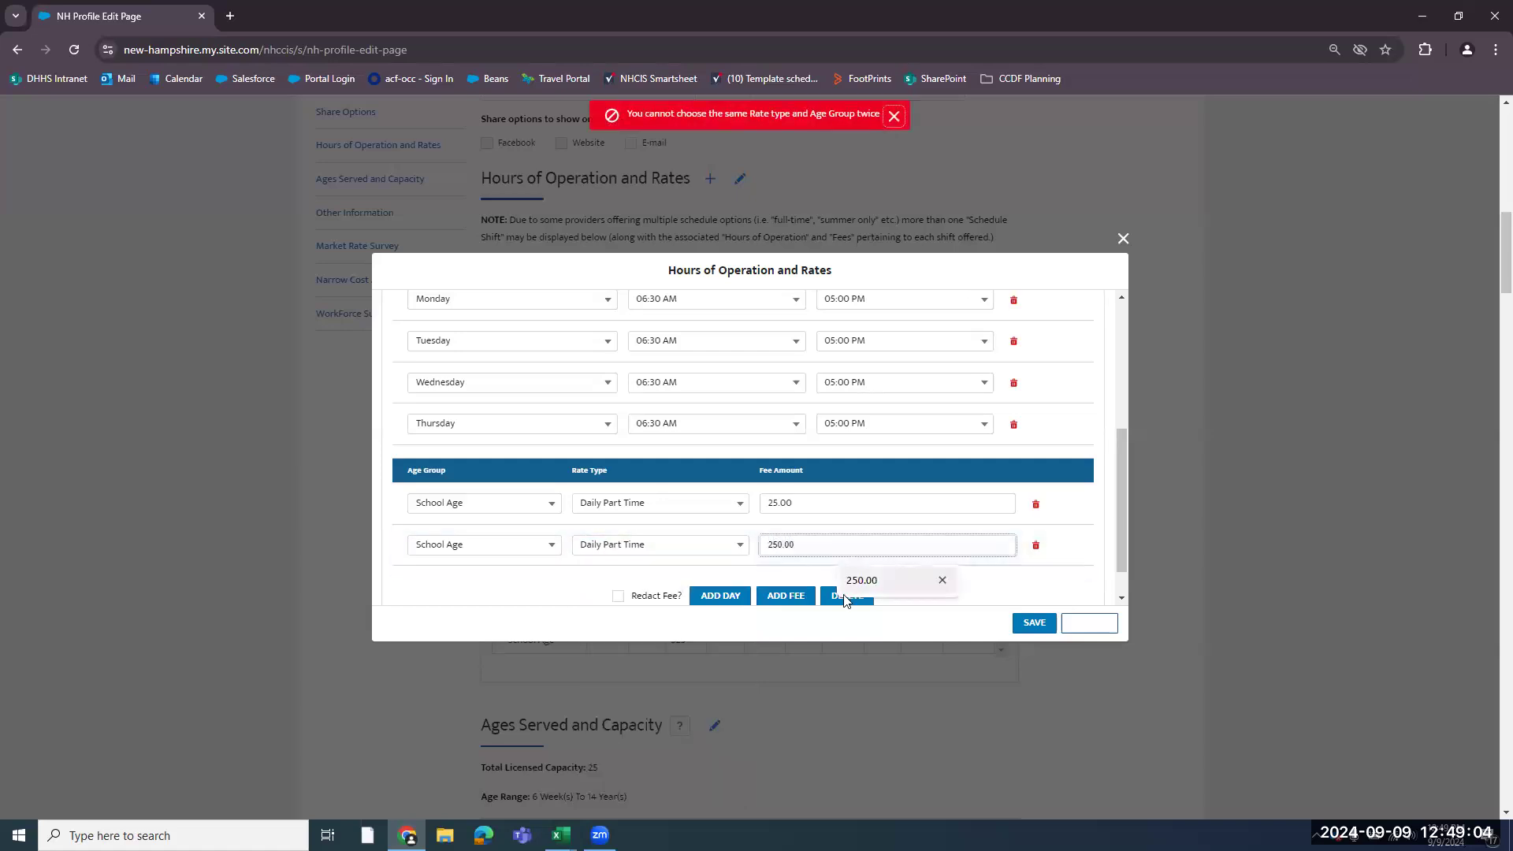
pyautogui.click(1002, 628)
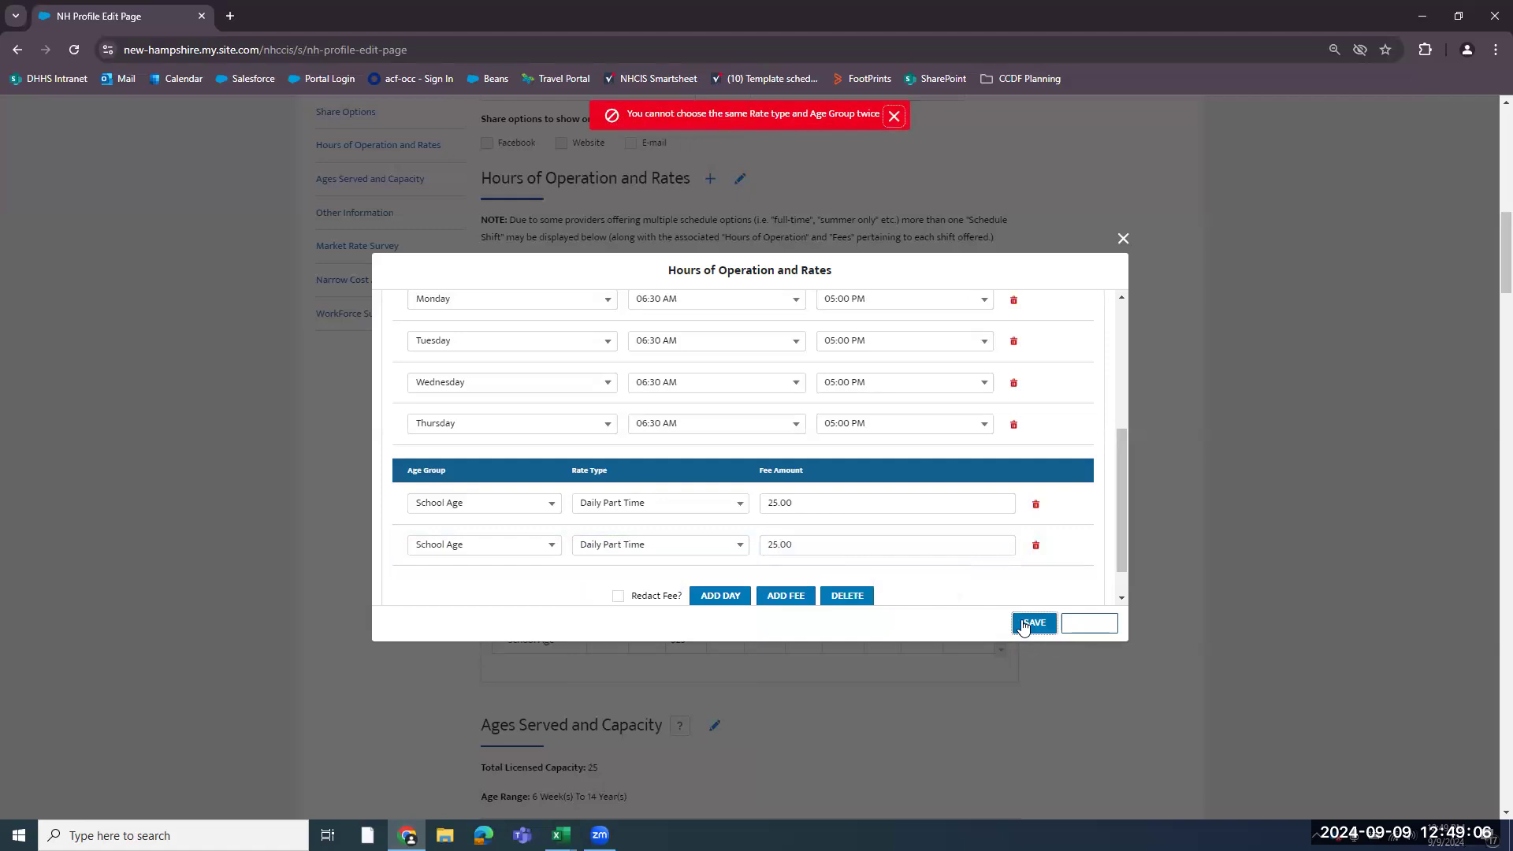
pyautogui.click(1024, 627)
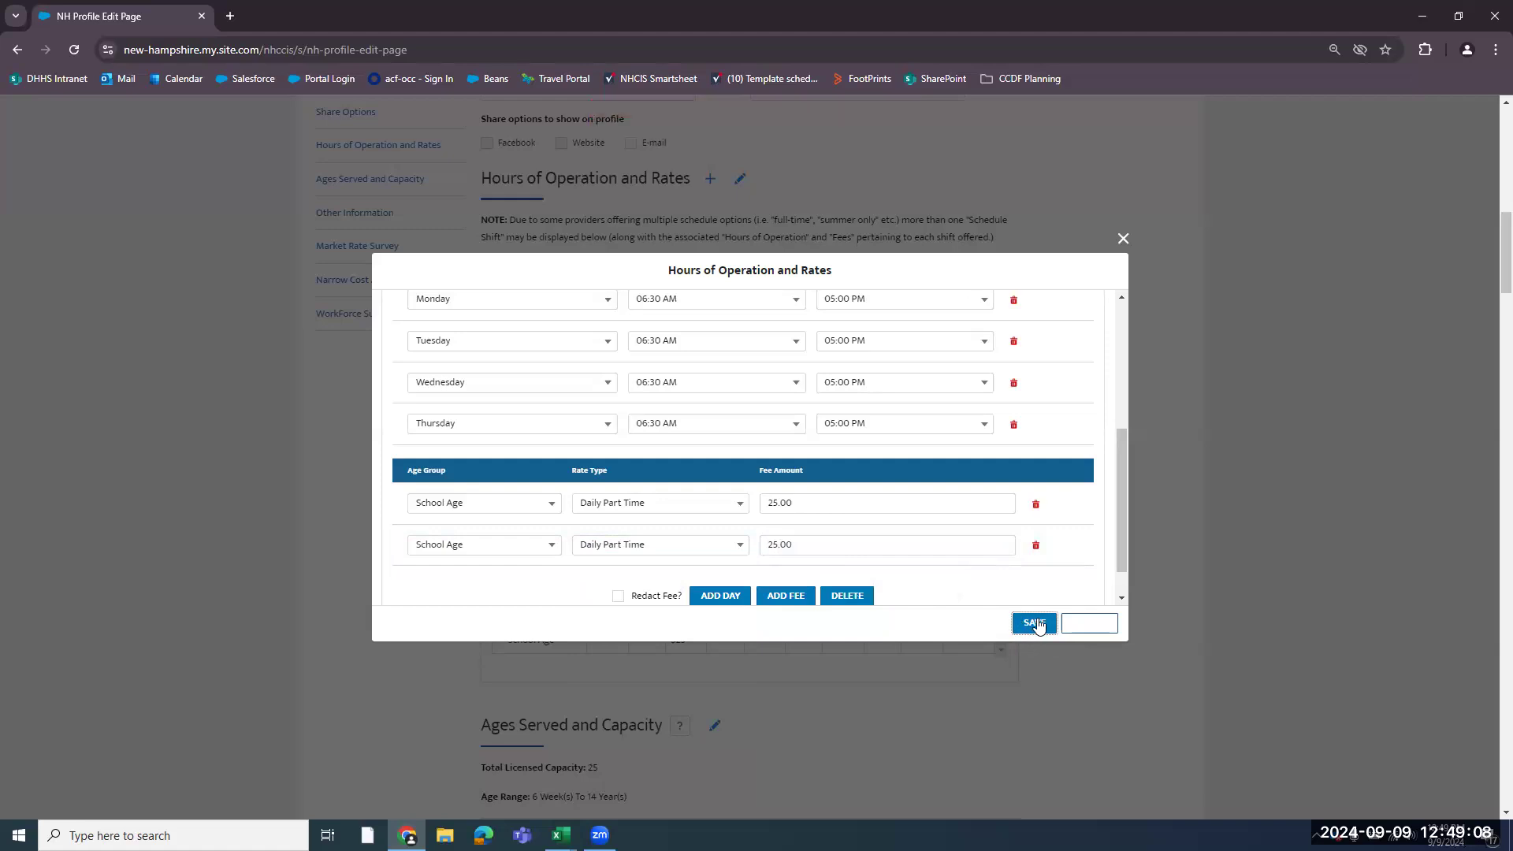
pyautogui.click(1037, 624)
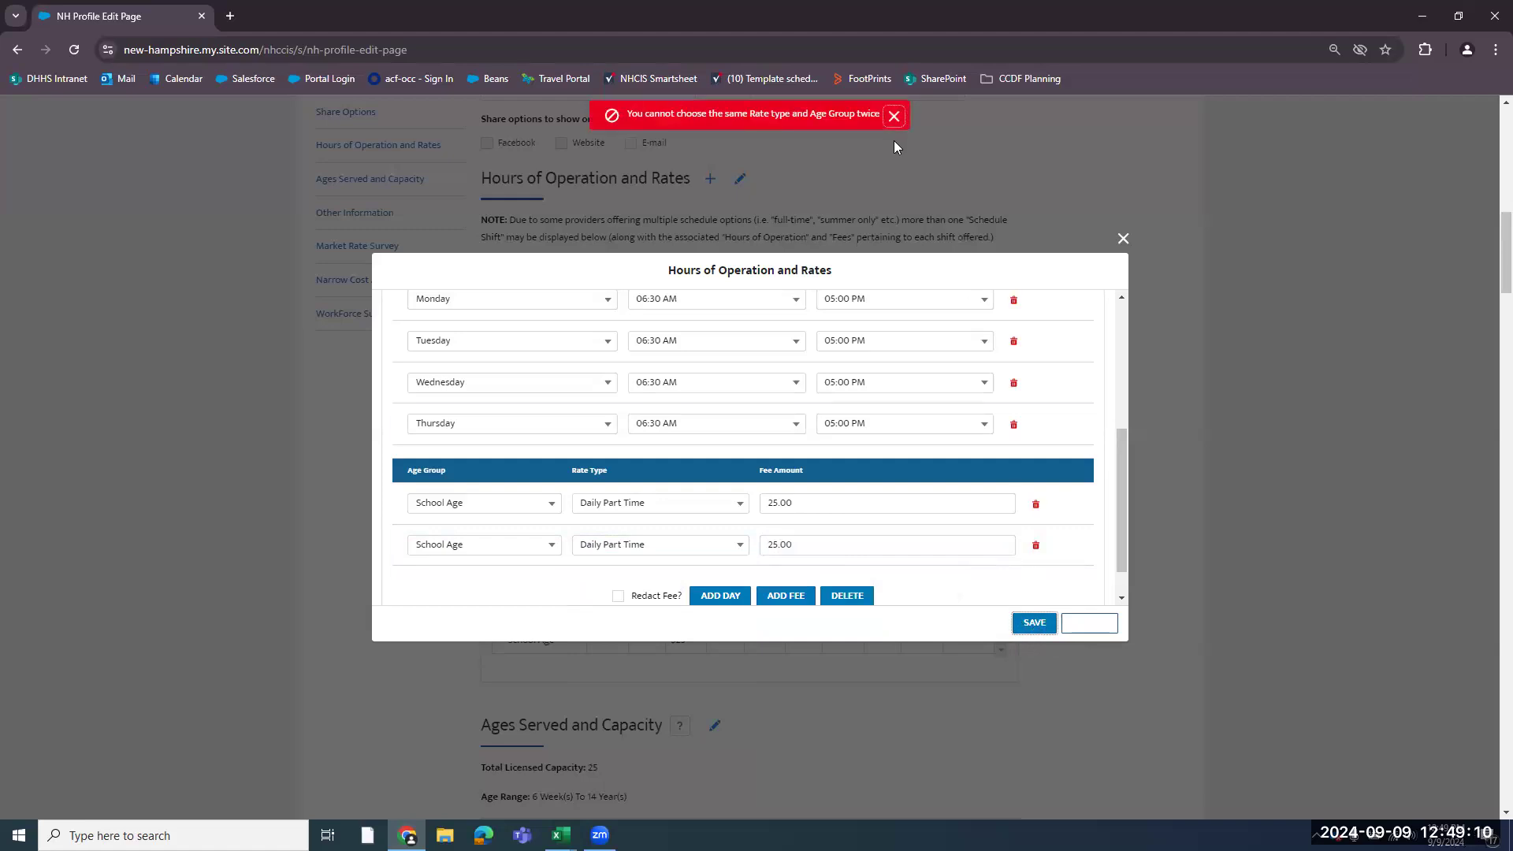
pyautogui.click(896, 116)
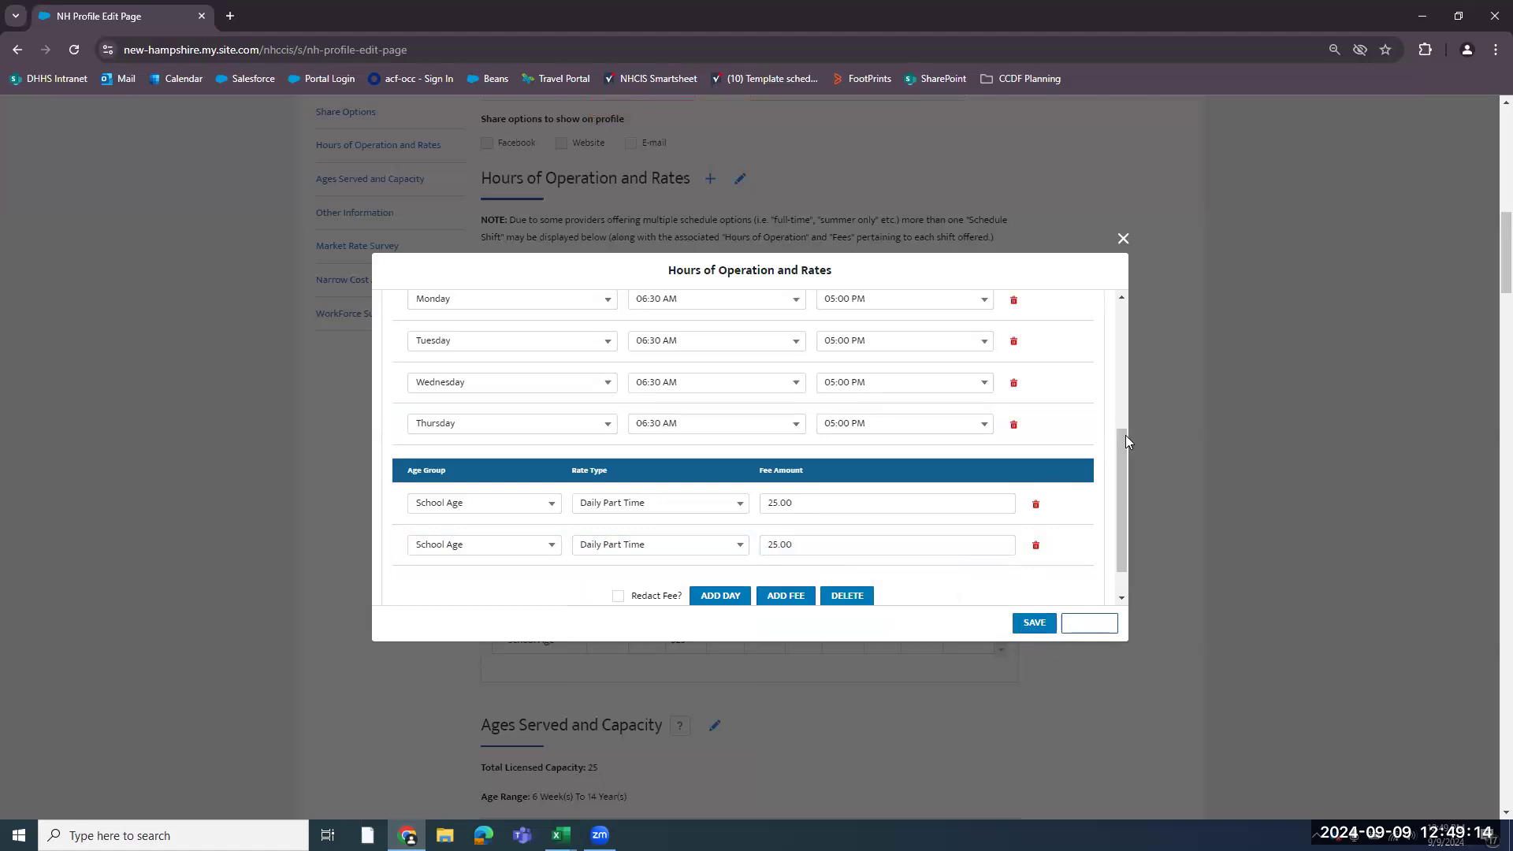
# - Try to save a Sunday entry from 06:30 AM to 05:00 PM in the Full Year Schedule, and discard the edits
pyautogui.scroll(1, 1121, 462)
pyautogui.scroll(-1, 1122, 463)
pyautogui.scroll(1, 1123, 462)
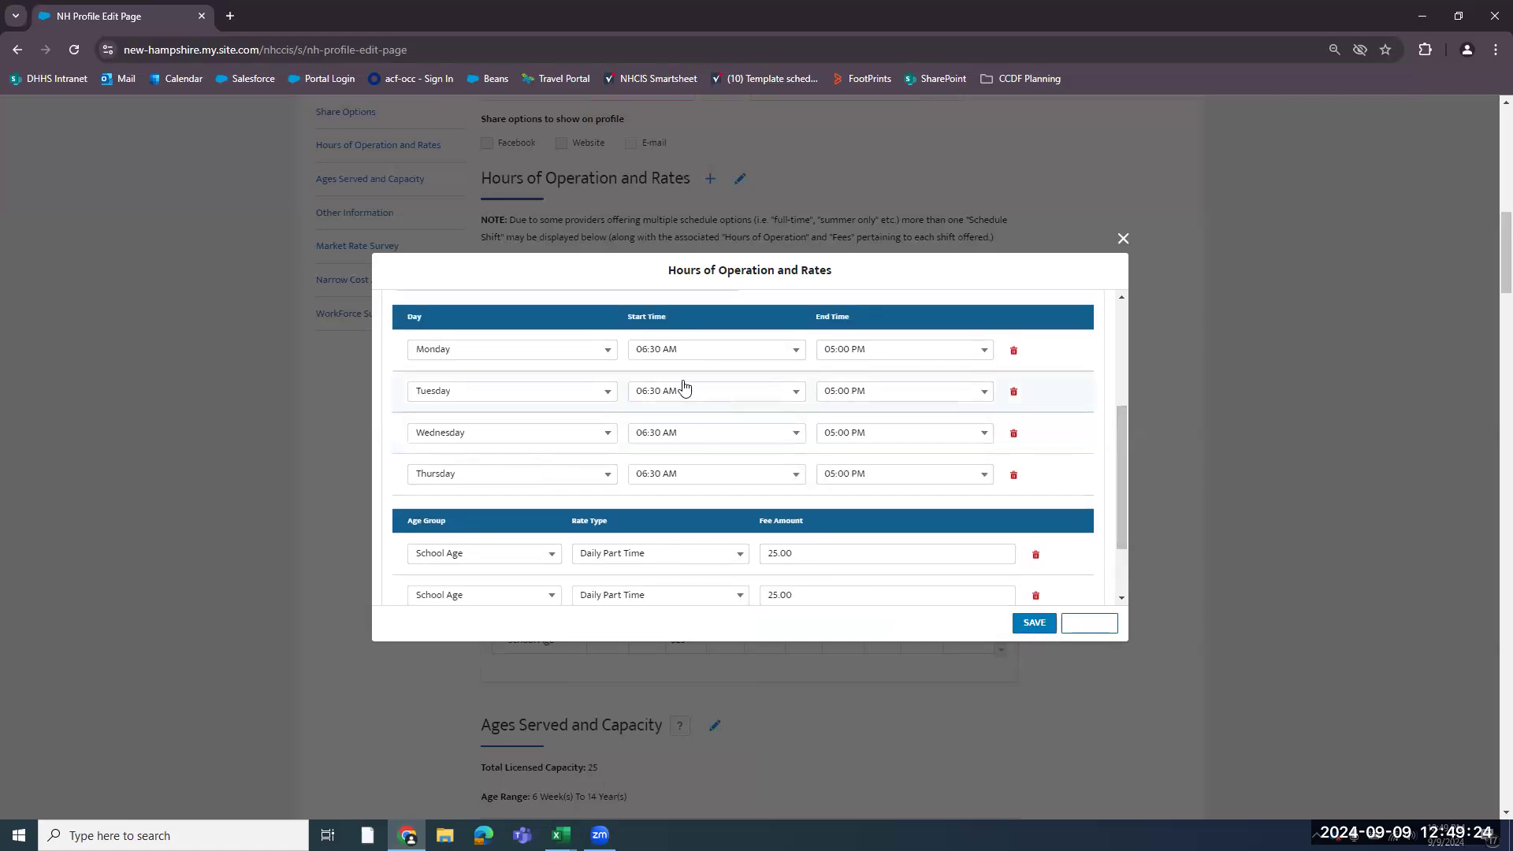
pyautogui.scroll(-2, 1122, 459)
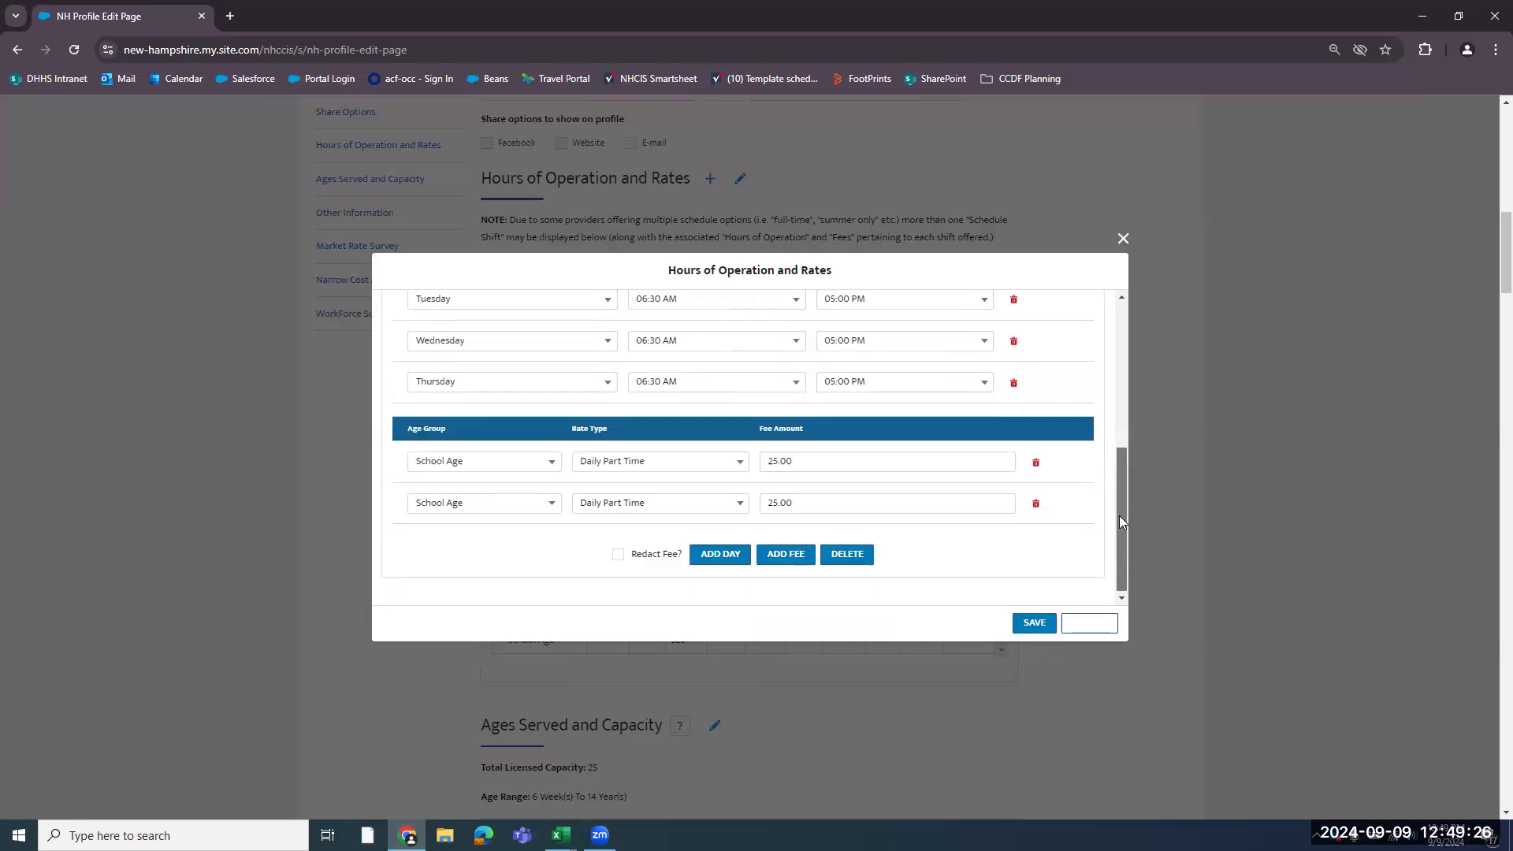
pyautogui.click(720, 553)
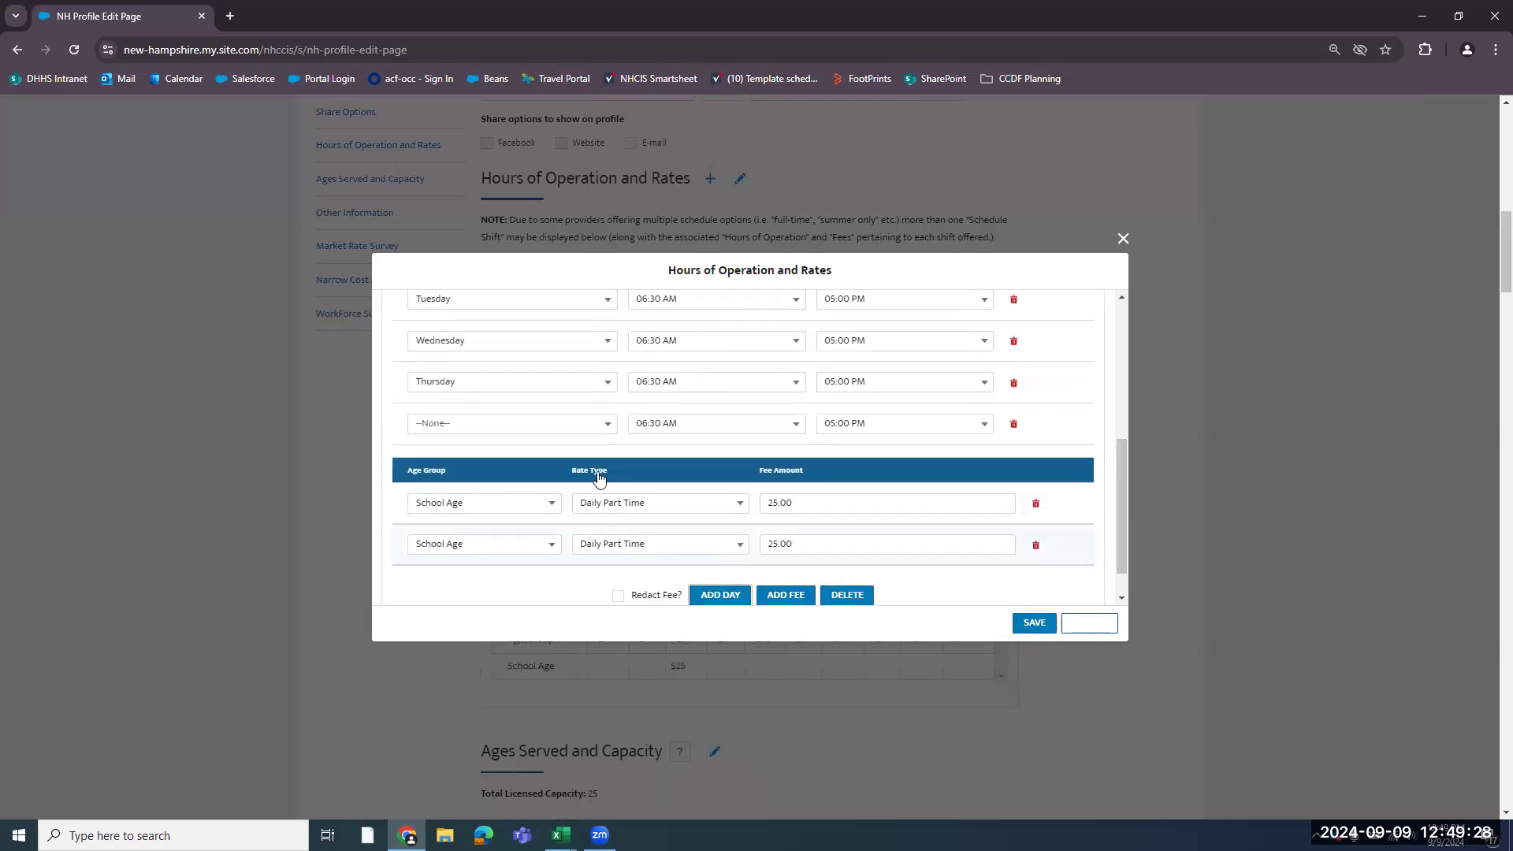
pyautogui.click(609, 424)
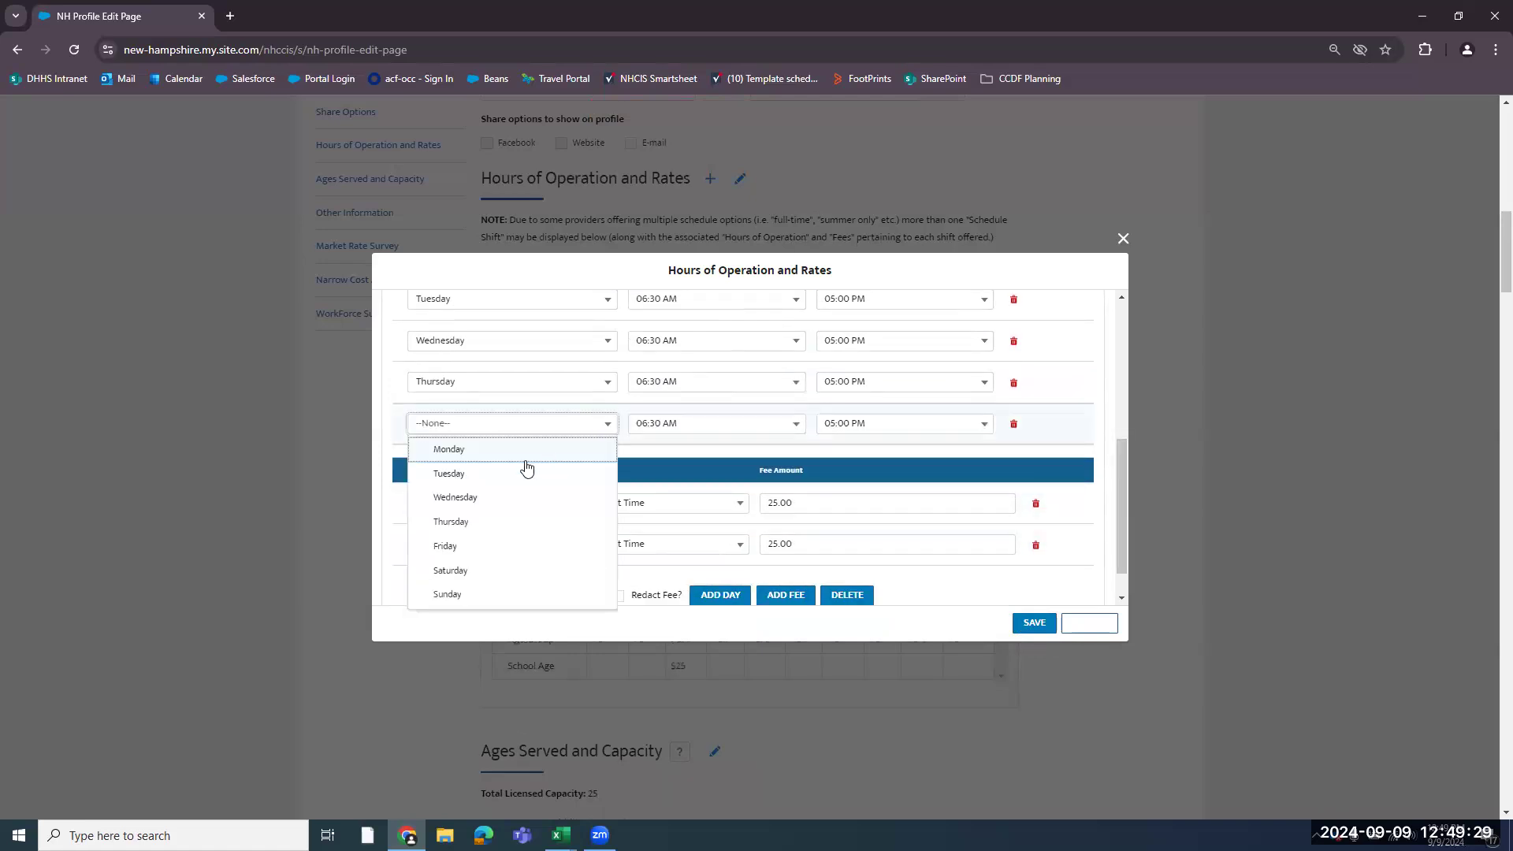
pyautogui.click(483, 594)
pyautogui.click(1030, 622)
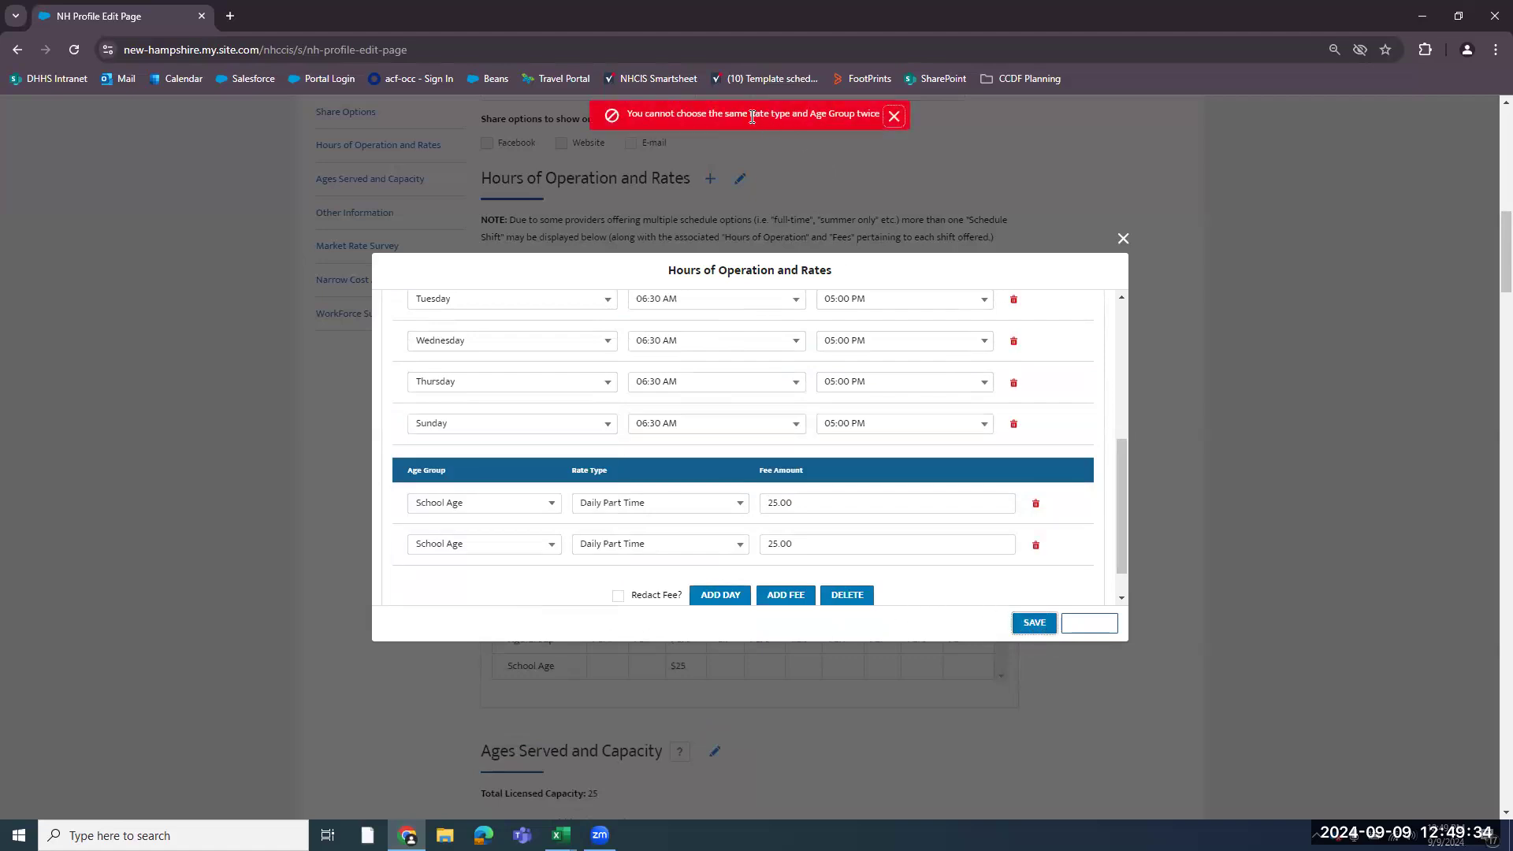
pyautogui.click(1088, 624)
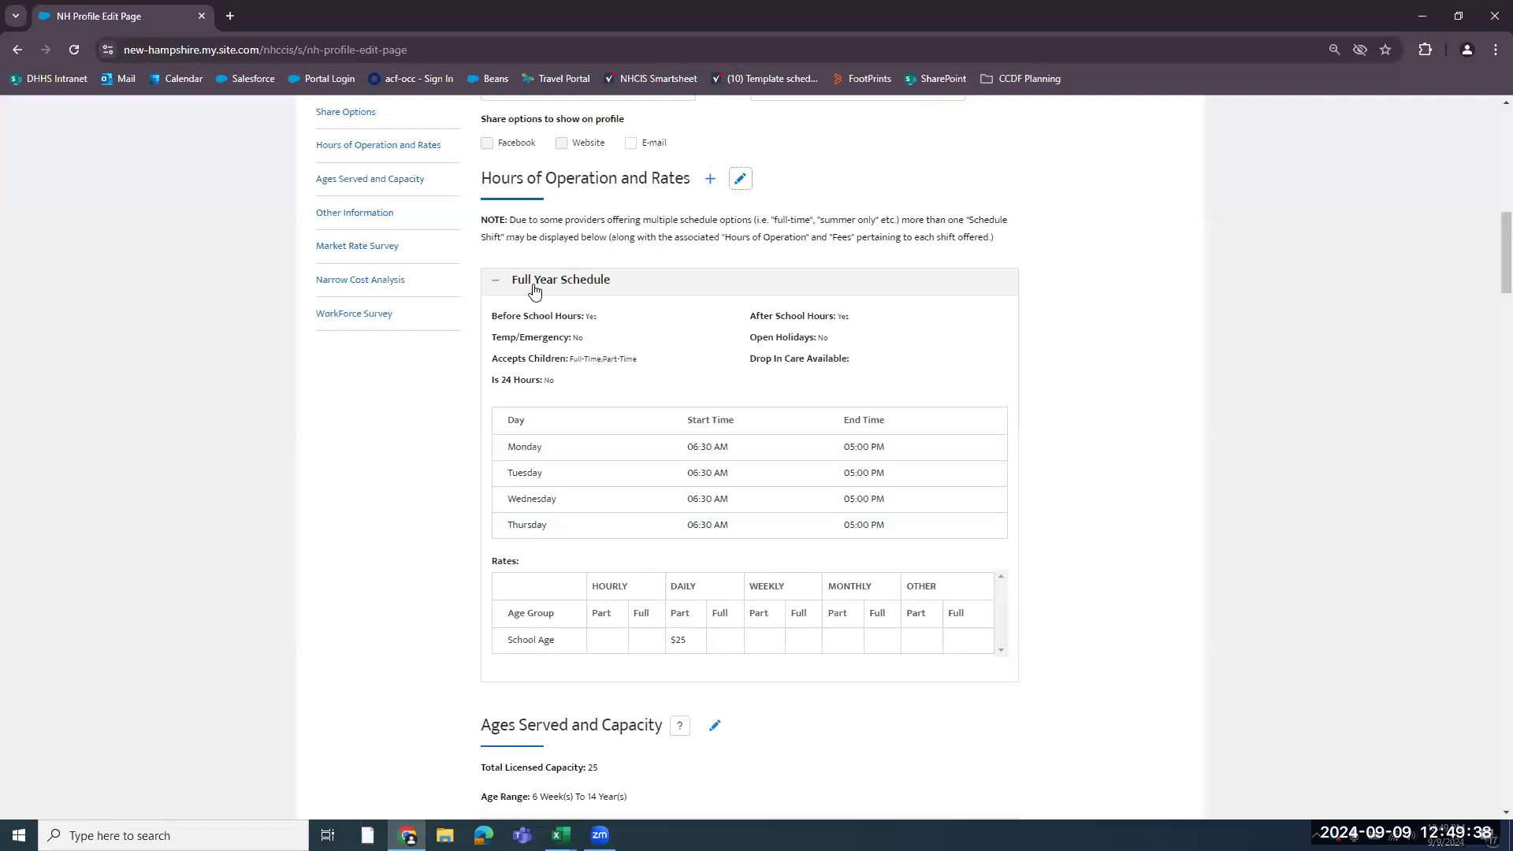
pyautogui.click(740, 181)
pyautogui.click(1080, 505)
pyautogui.click(709, 177)
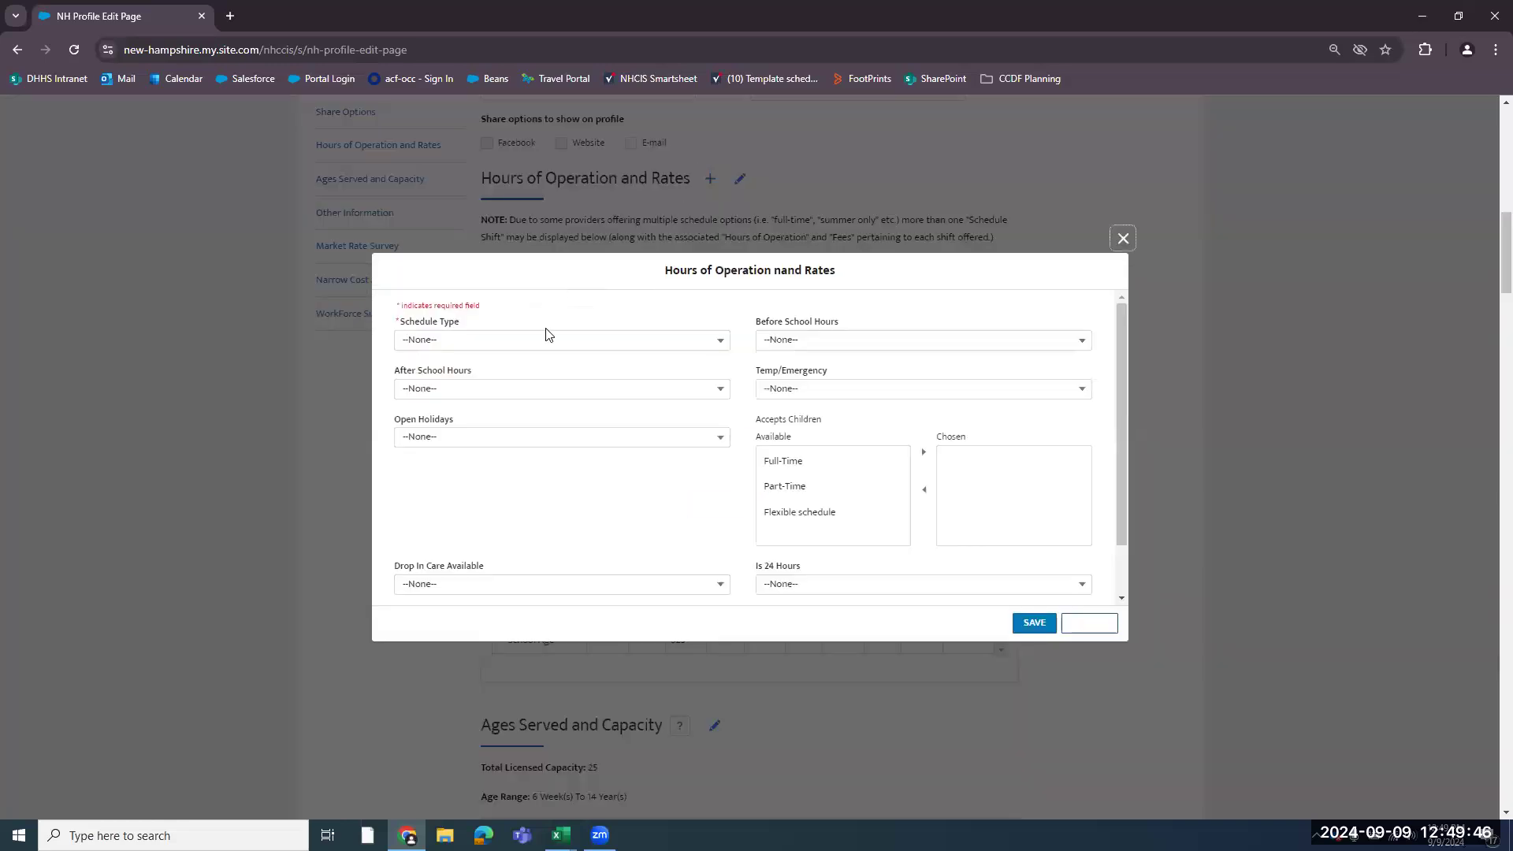
pyautogui.click(1092, 624)
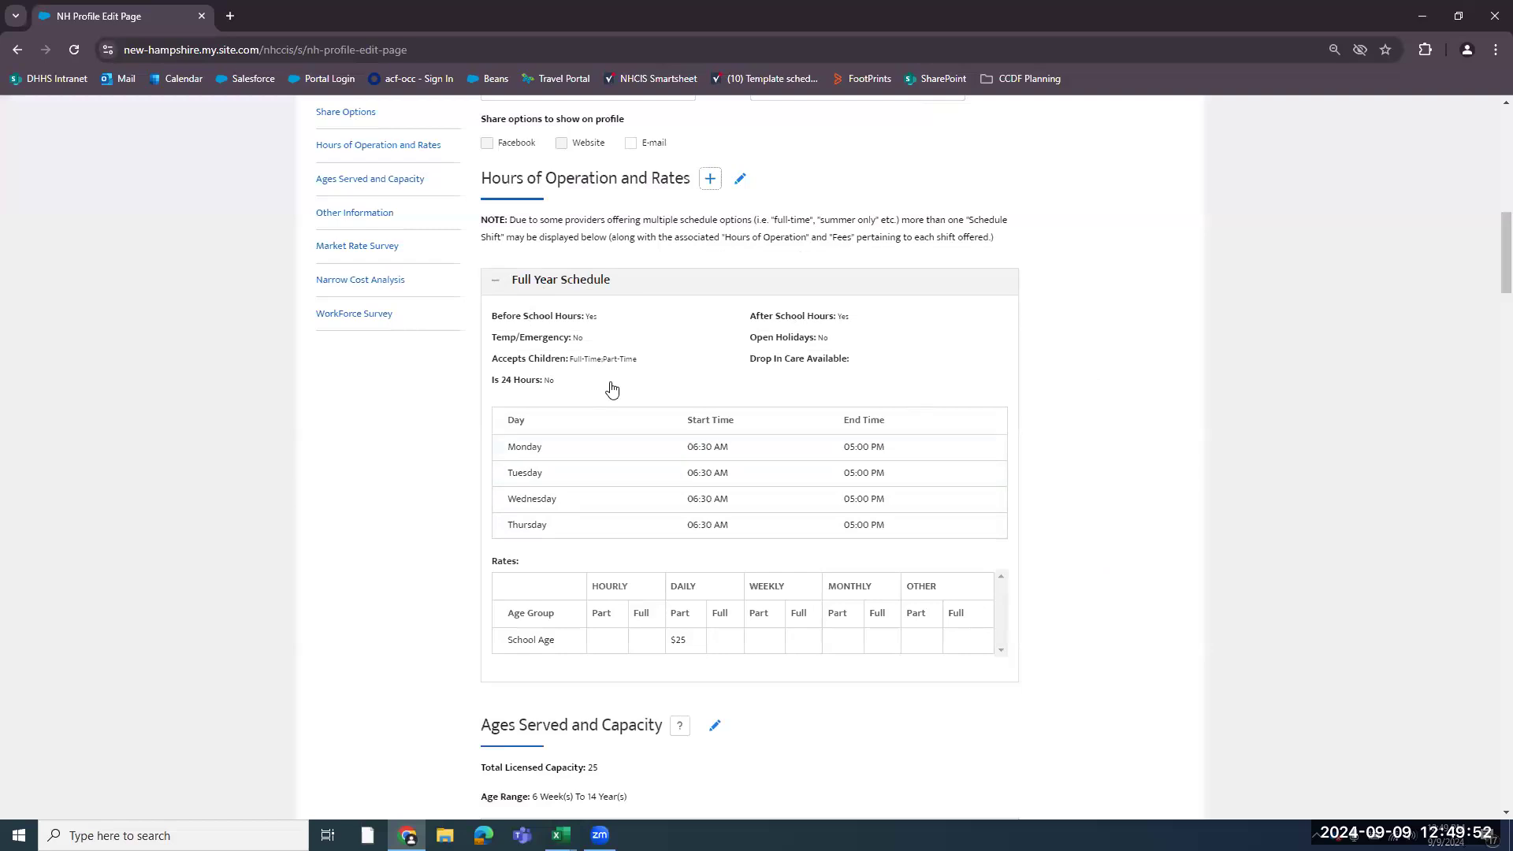
# - Start a new Hours of Operation and Rates entry as a School Year Schedule with Before School Hours set to Yes
pyautogui.click(708, 180)
pyautogui.click(493, 343)
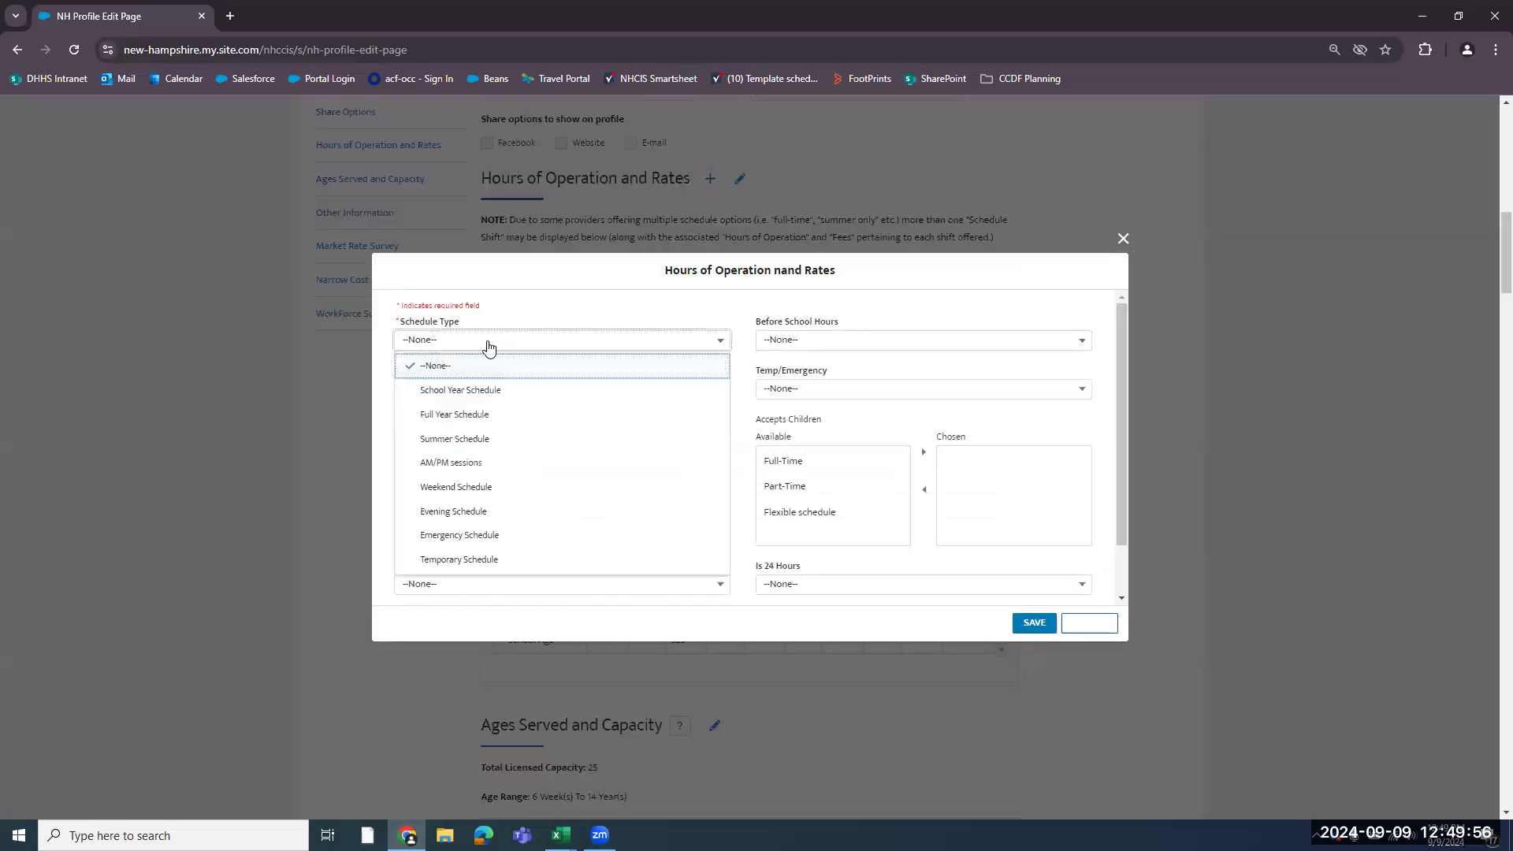
pyautogui.click(481, 390)
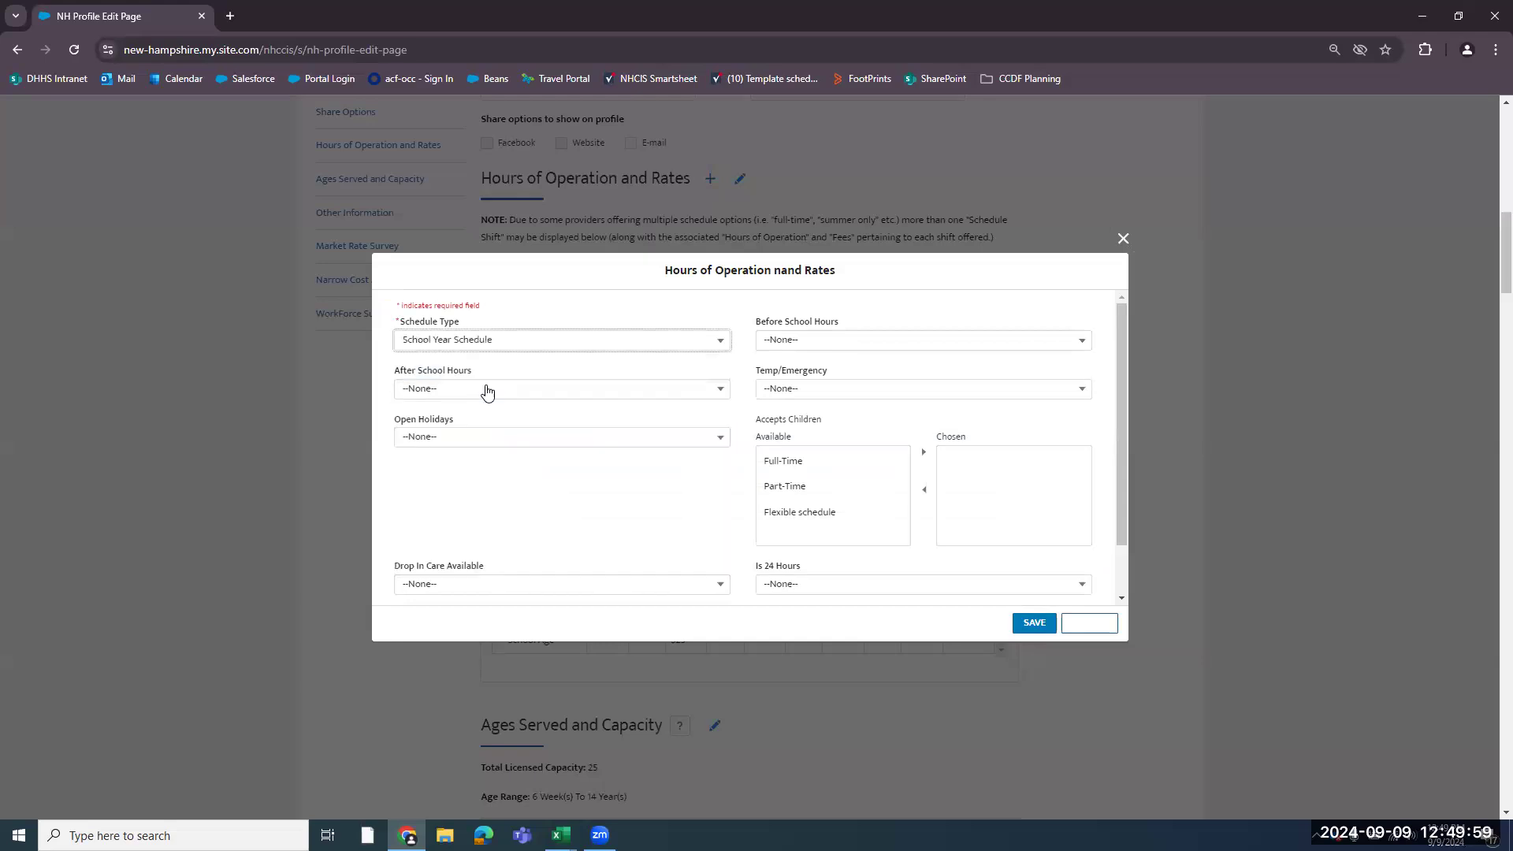
pyautogui.click(788, 345)
pyautogui.click(787, 390)
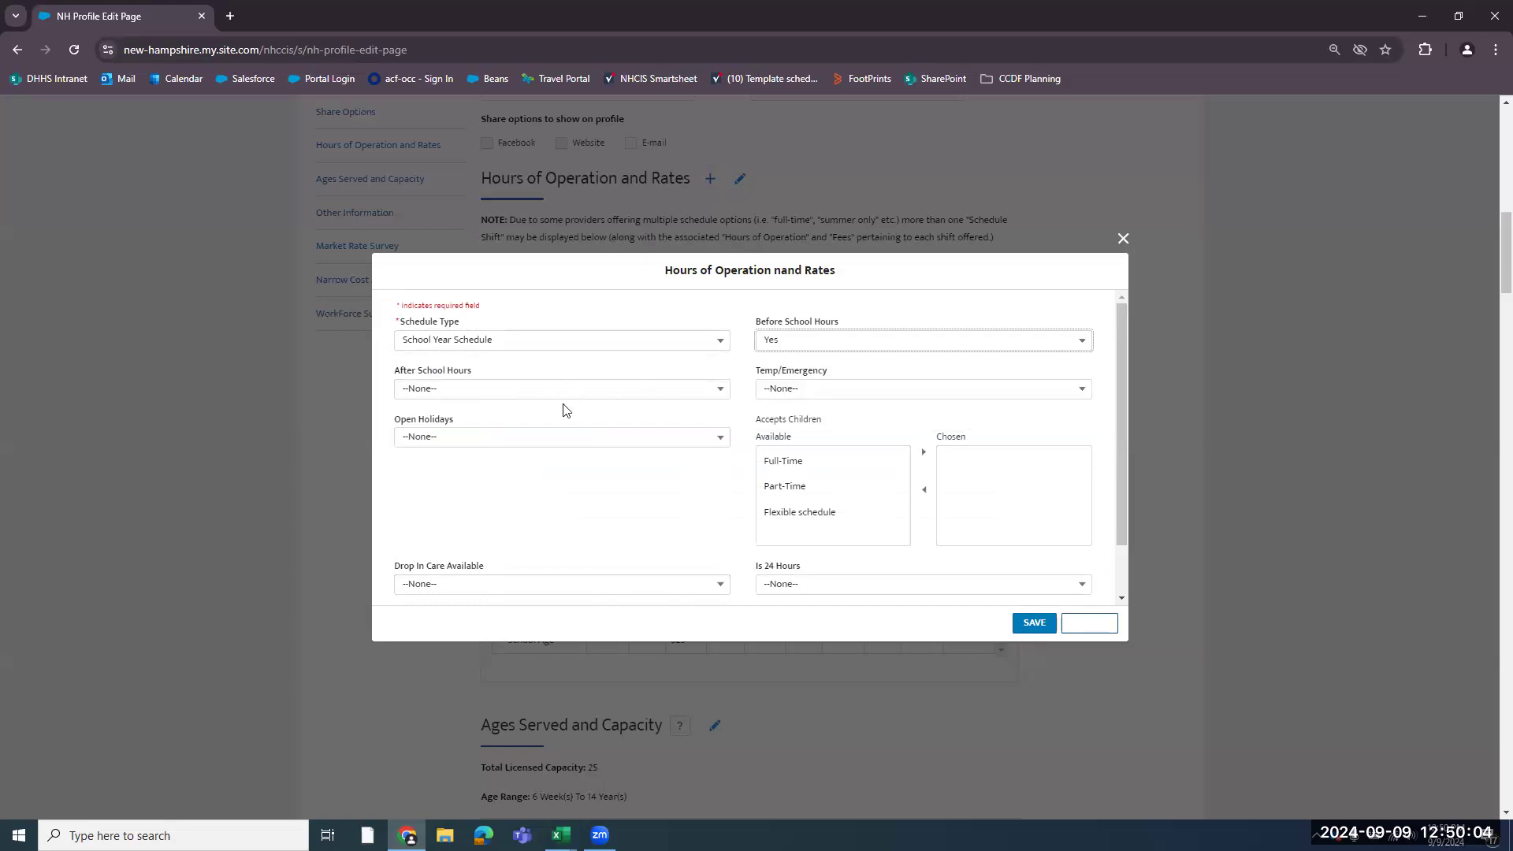
# - Set Accepts Children to Part-Time for the School Year Schedule and try to save the new entry
pyautogui.click(792, 489)
pyautogui.click(919, 456)
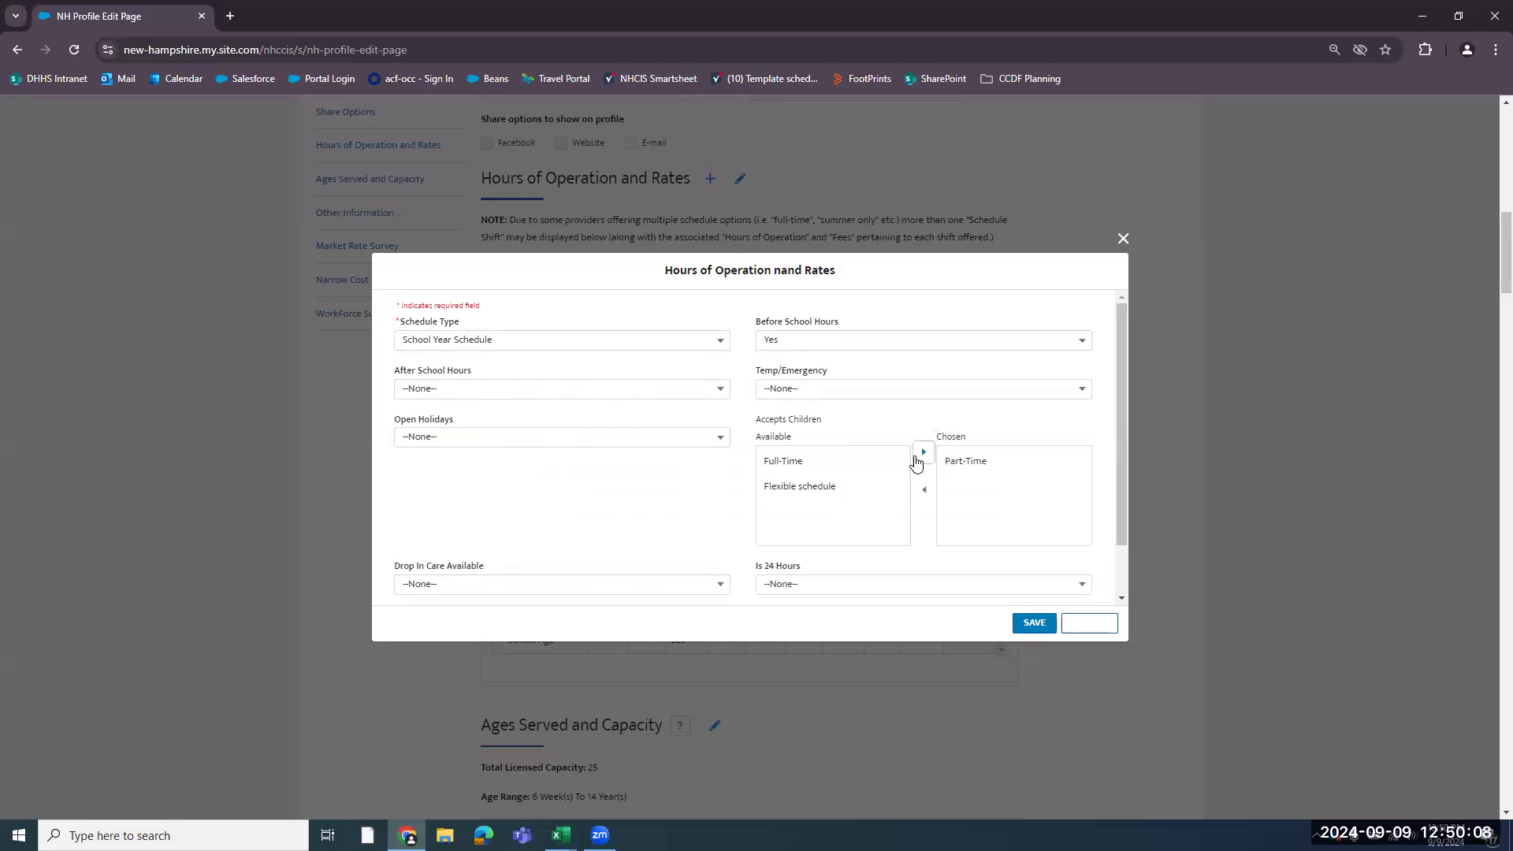
pyautogui.click(1032, 627)
pyautogui.click(588, 339)
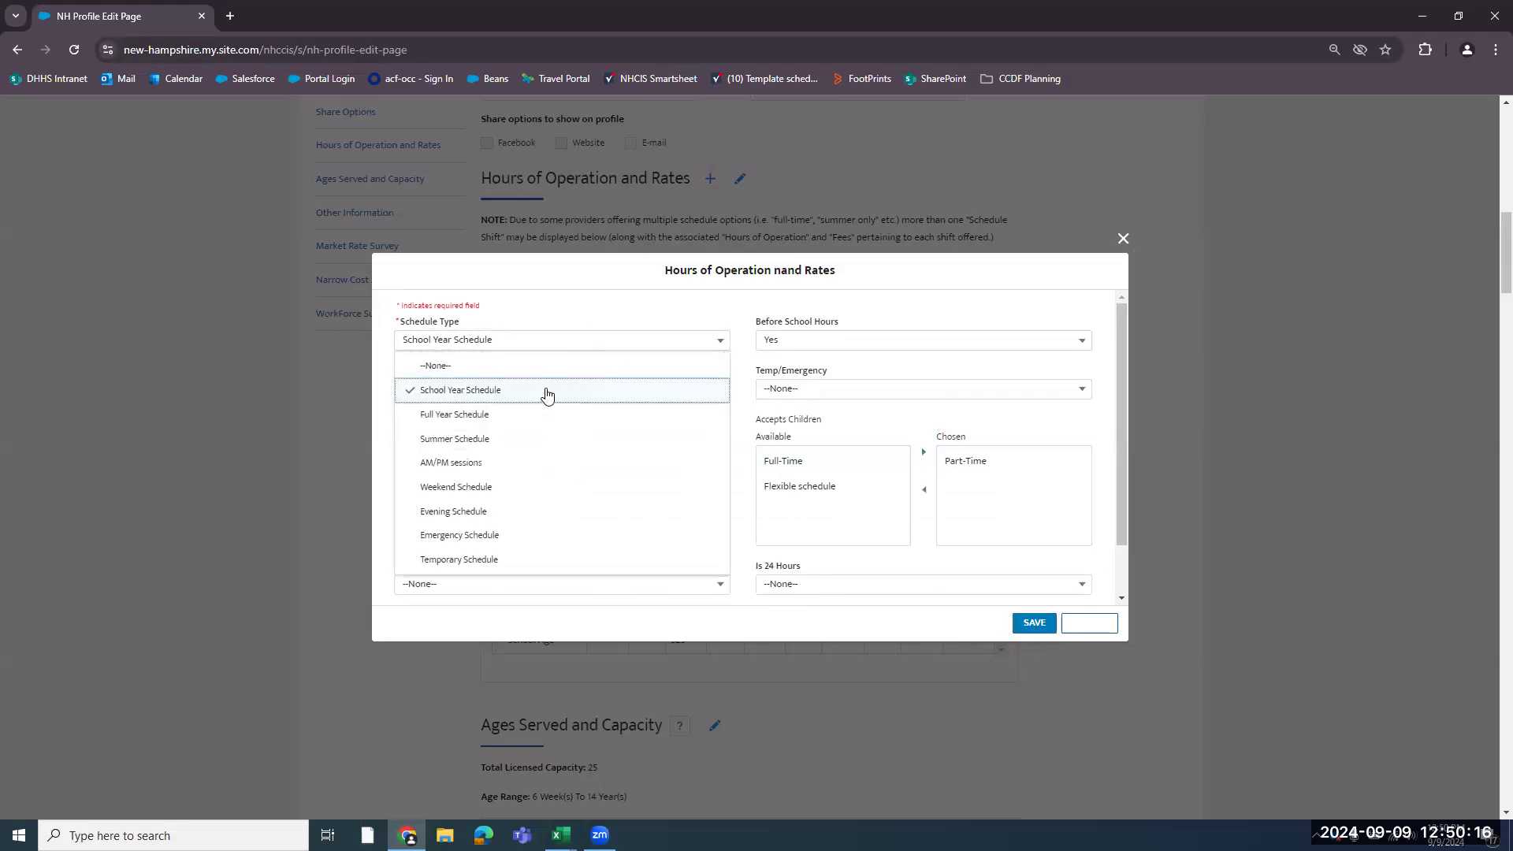
pyautogui.click(547, 394)
# - Set Drop In Care Available, Is 24 Hours, Open Holidays, Temp/Emergency and After School Hours to No for the new schedule, and try to save
pyautogui.click(527, 584)
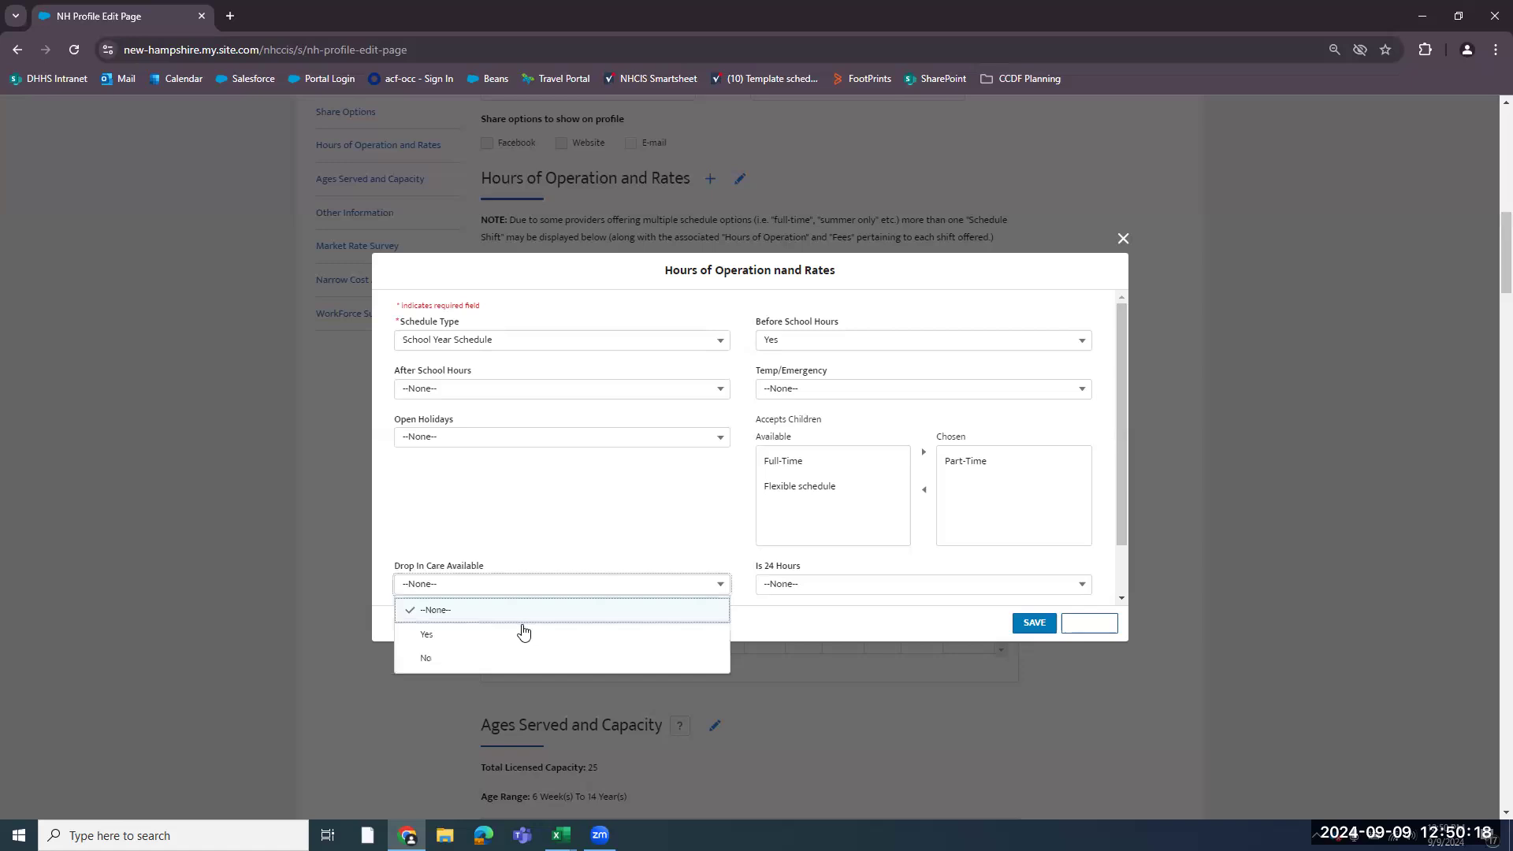
pyautogui.click(521, 659)
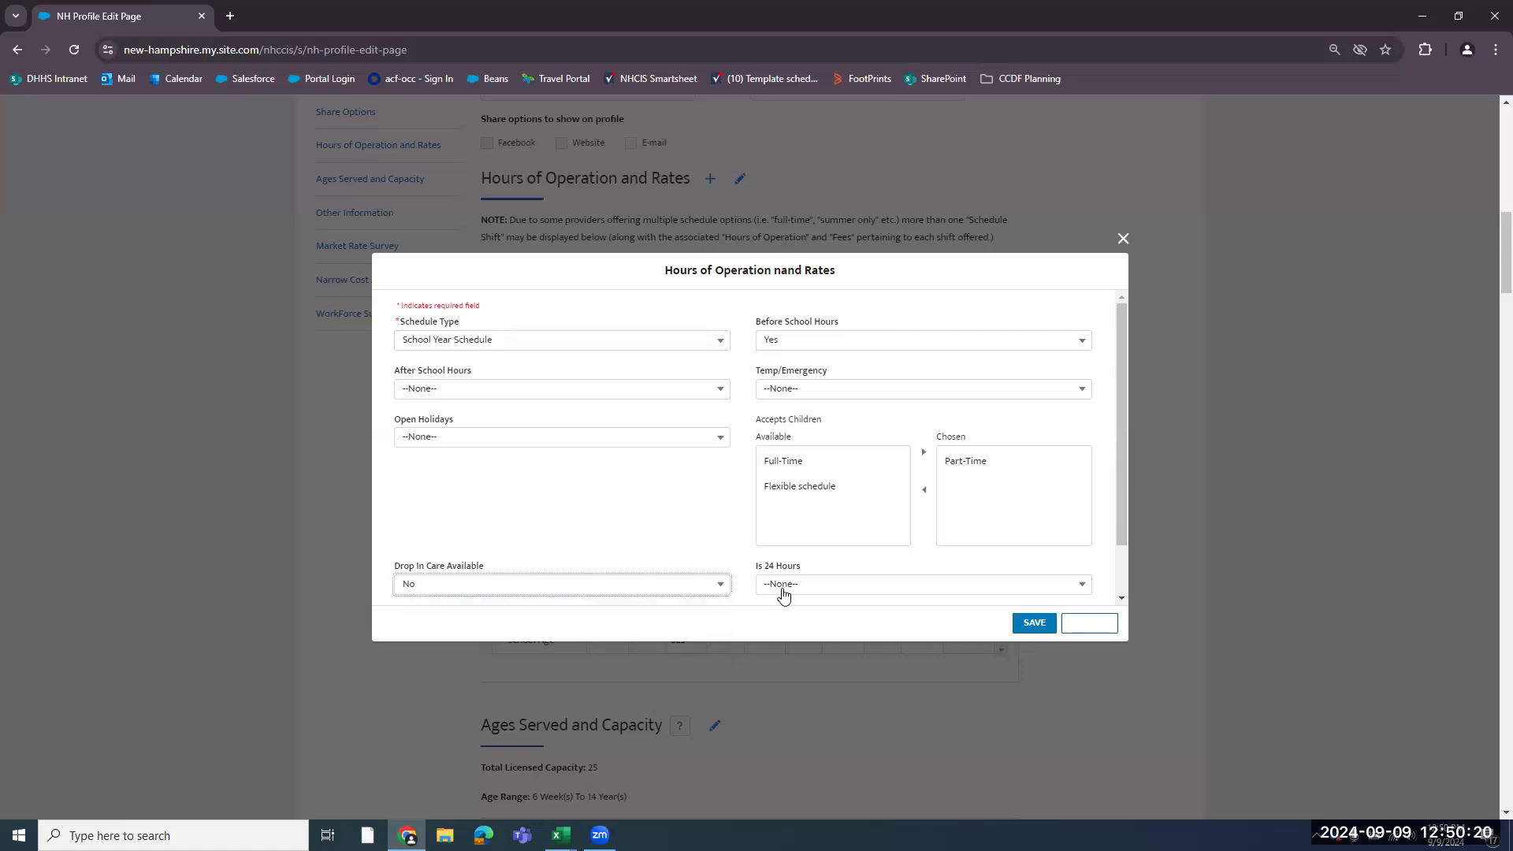
pyautogui.click(784, 593)
pyautogui.click(786, 658)
pyautogui.click(562, 439)
pyautogui.click(541, 512)
pyautogui.click(831, 394)
pyautogui.click(820, 464)
pyautogui.click(614, 389)
pyautogui.click(591, 465)
pyautogui.click(1033, 628)
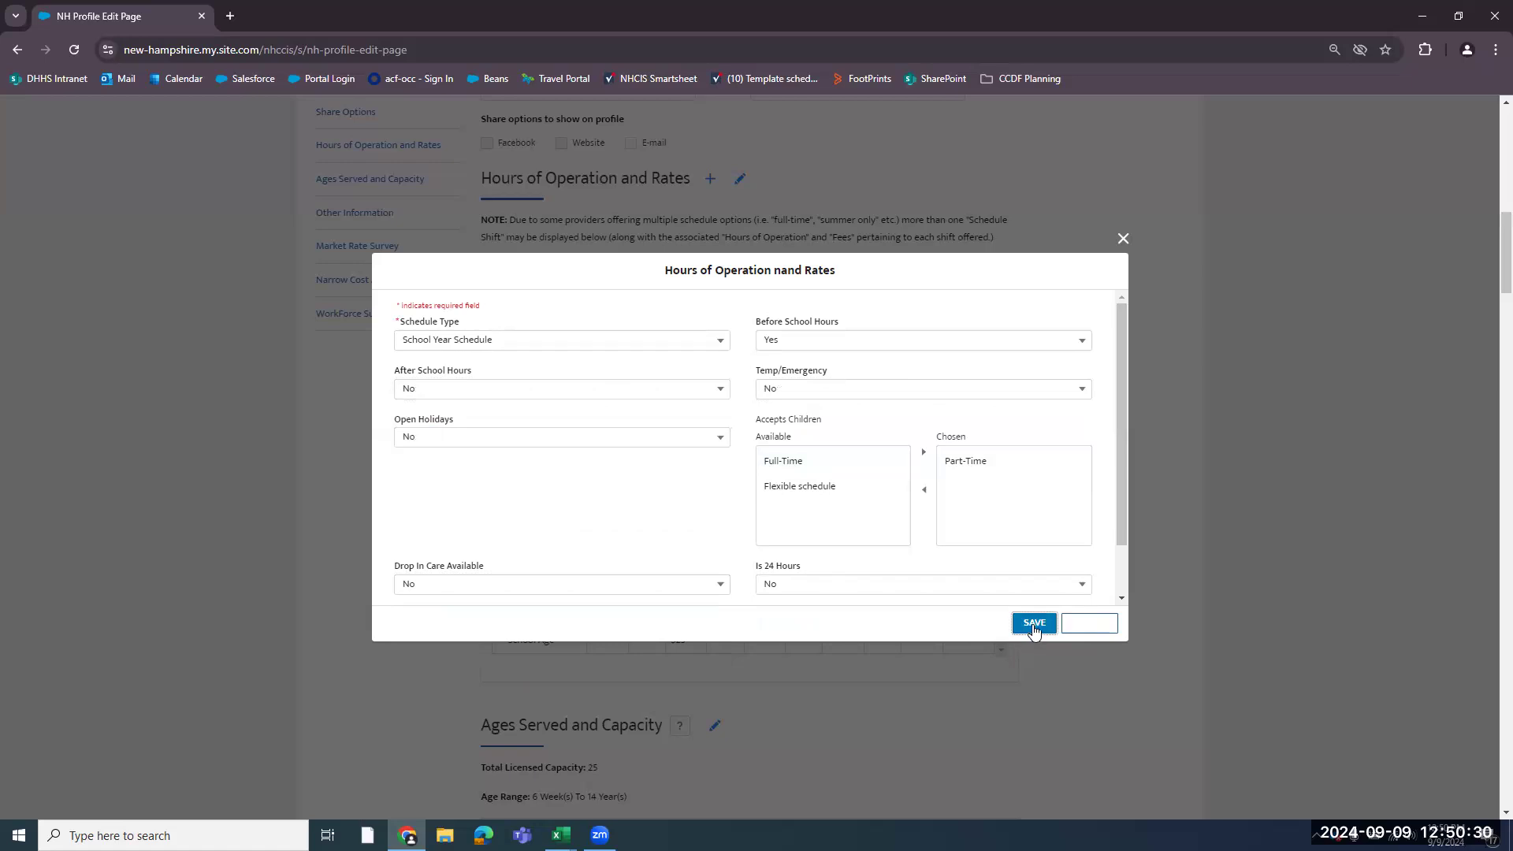
pyautogui.moveTo(1126, 509); pyautogui.dragTo(1129, 567)
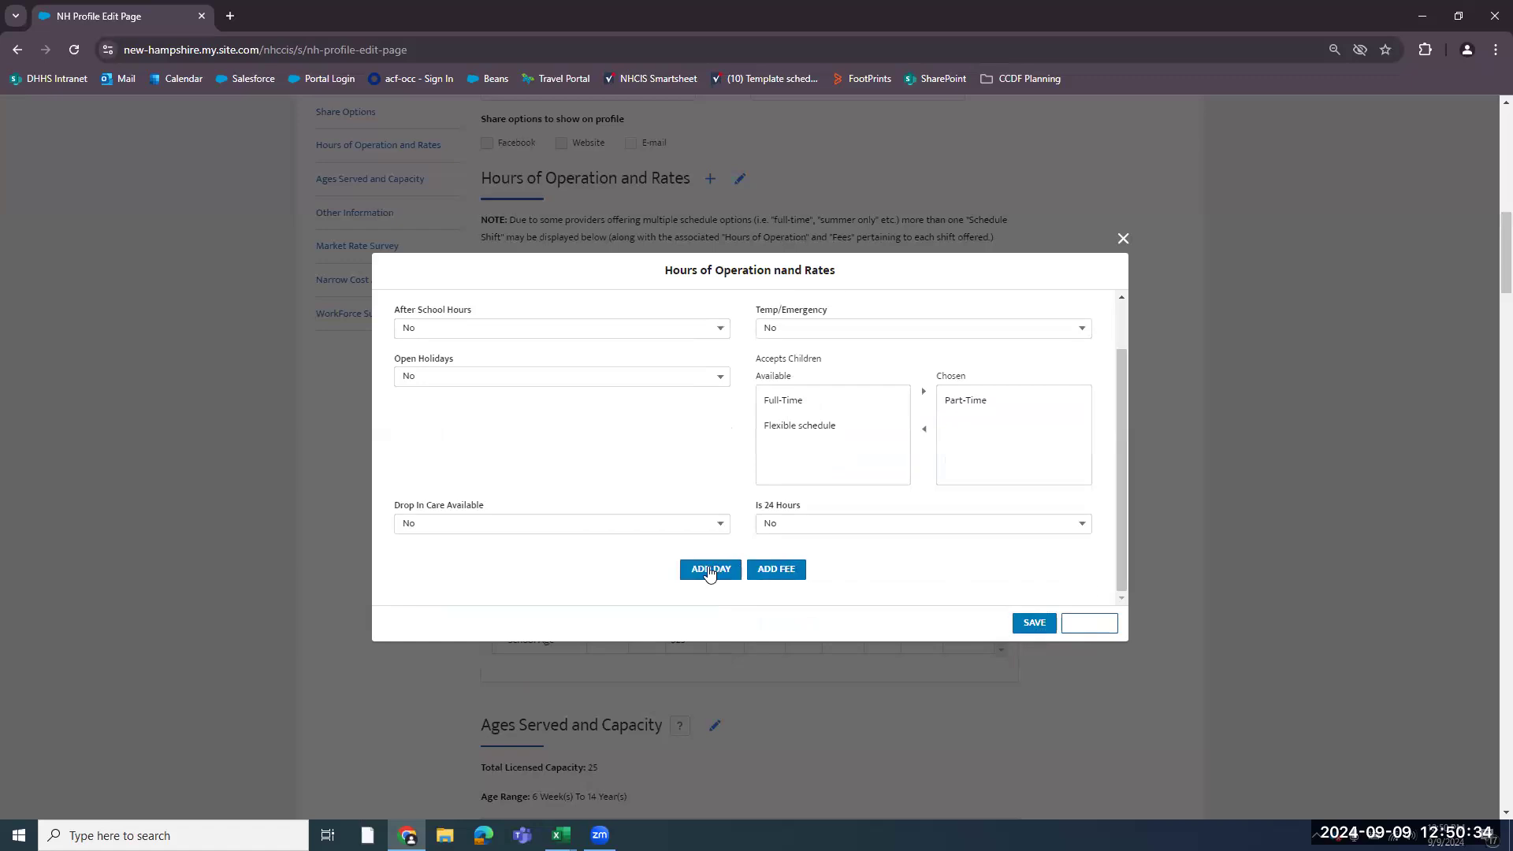
# - Add a School Age fee of 25.00 with rate type Other Part Time to the new School Year Schedule
pyautogui.click(776, 569)
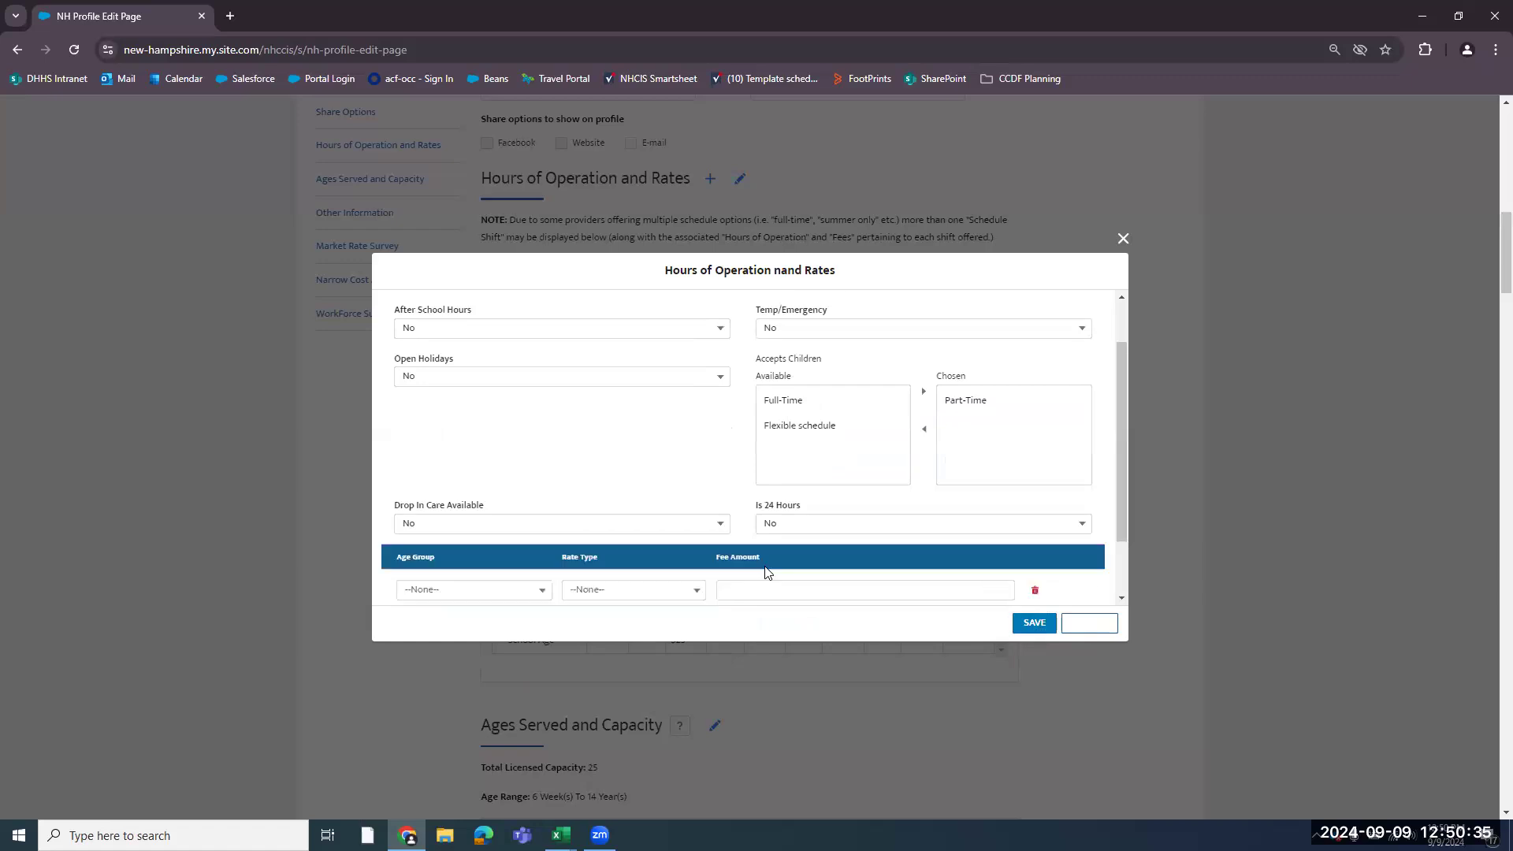
pyautogui.click(511, 593)
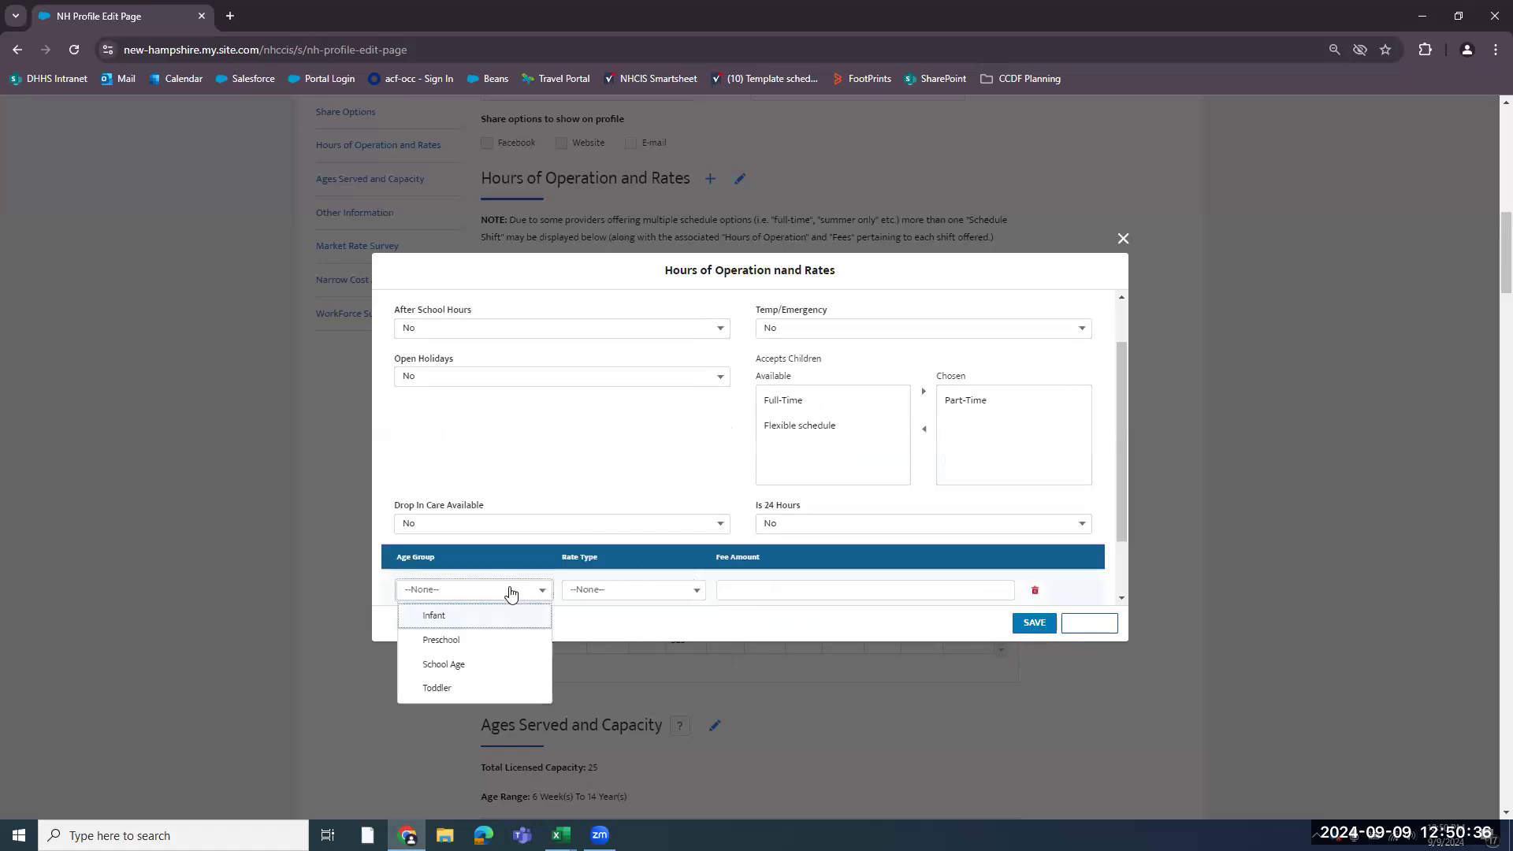
pyautogui.click(475, 666)
pyautogui.click(668, 591)
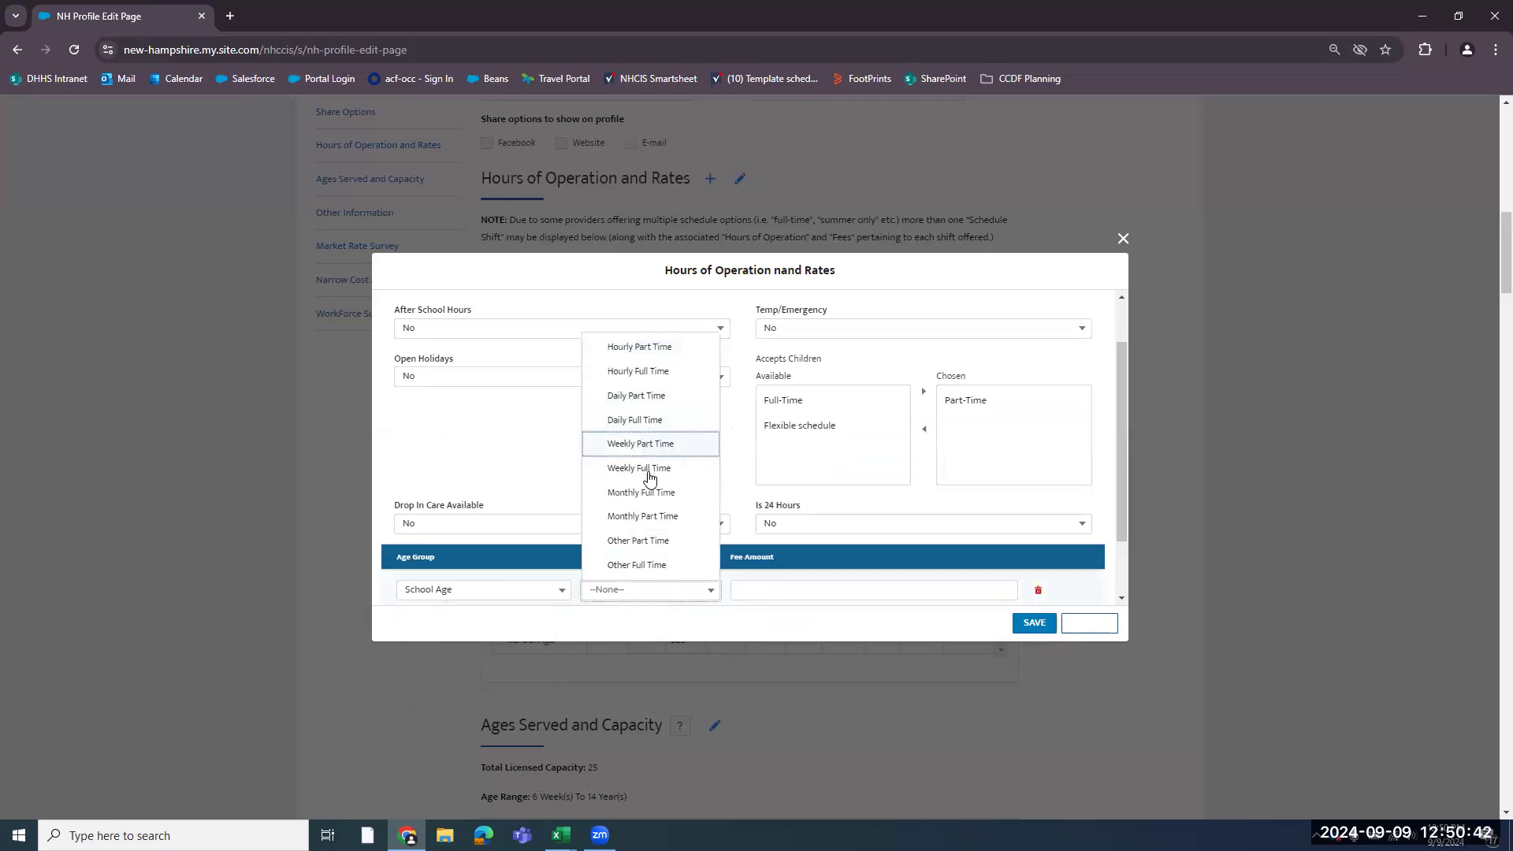
pyautogui.click(642, 540)
pyautogui.click(797, 590)
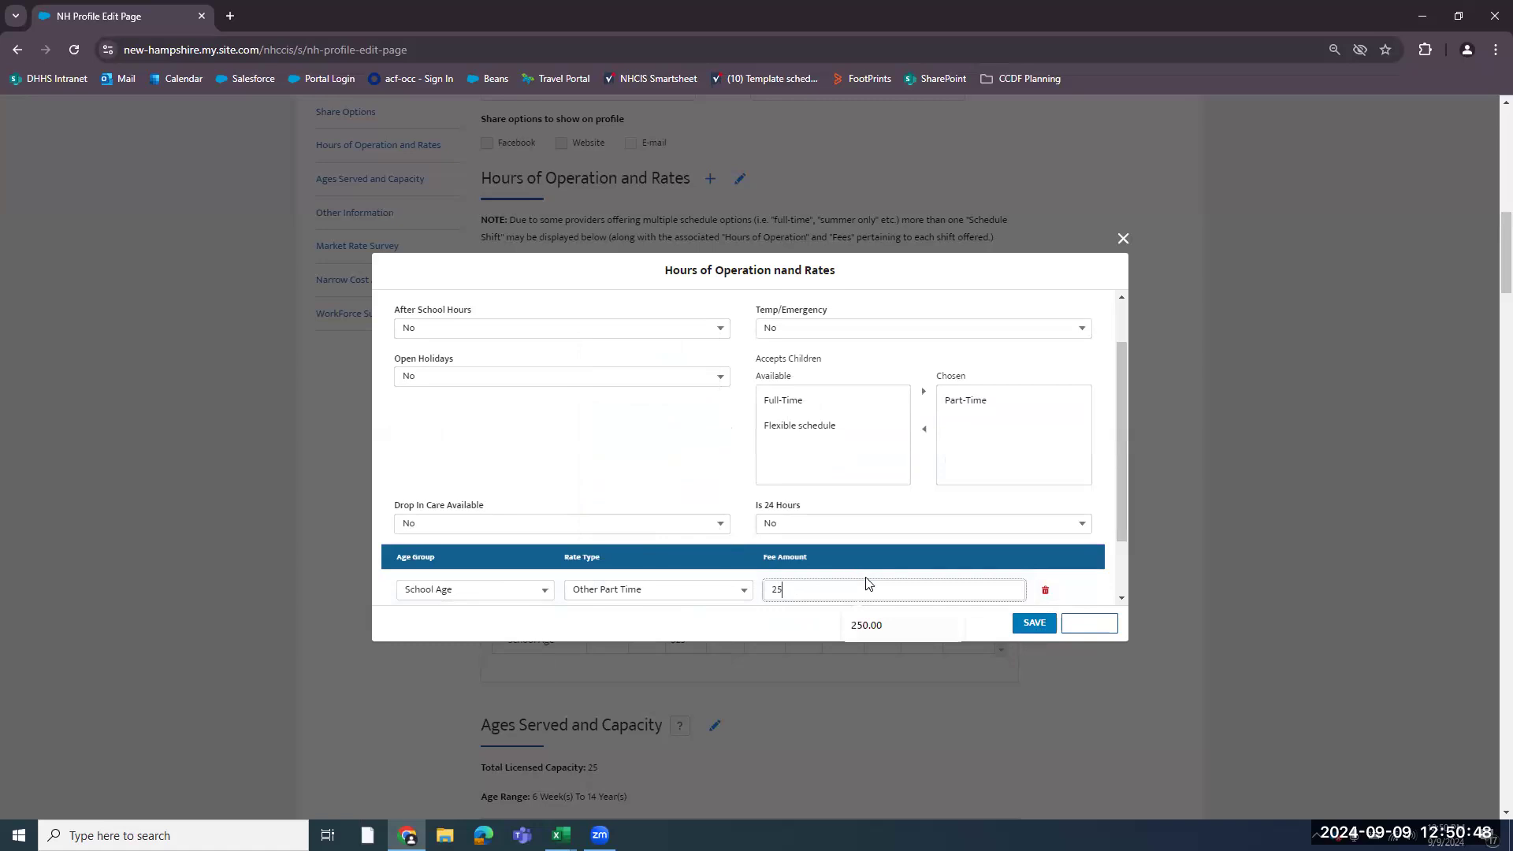
pyautogui.write('25')
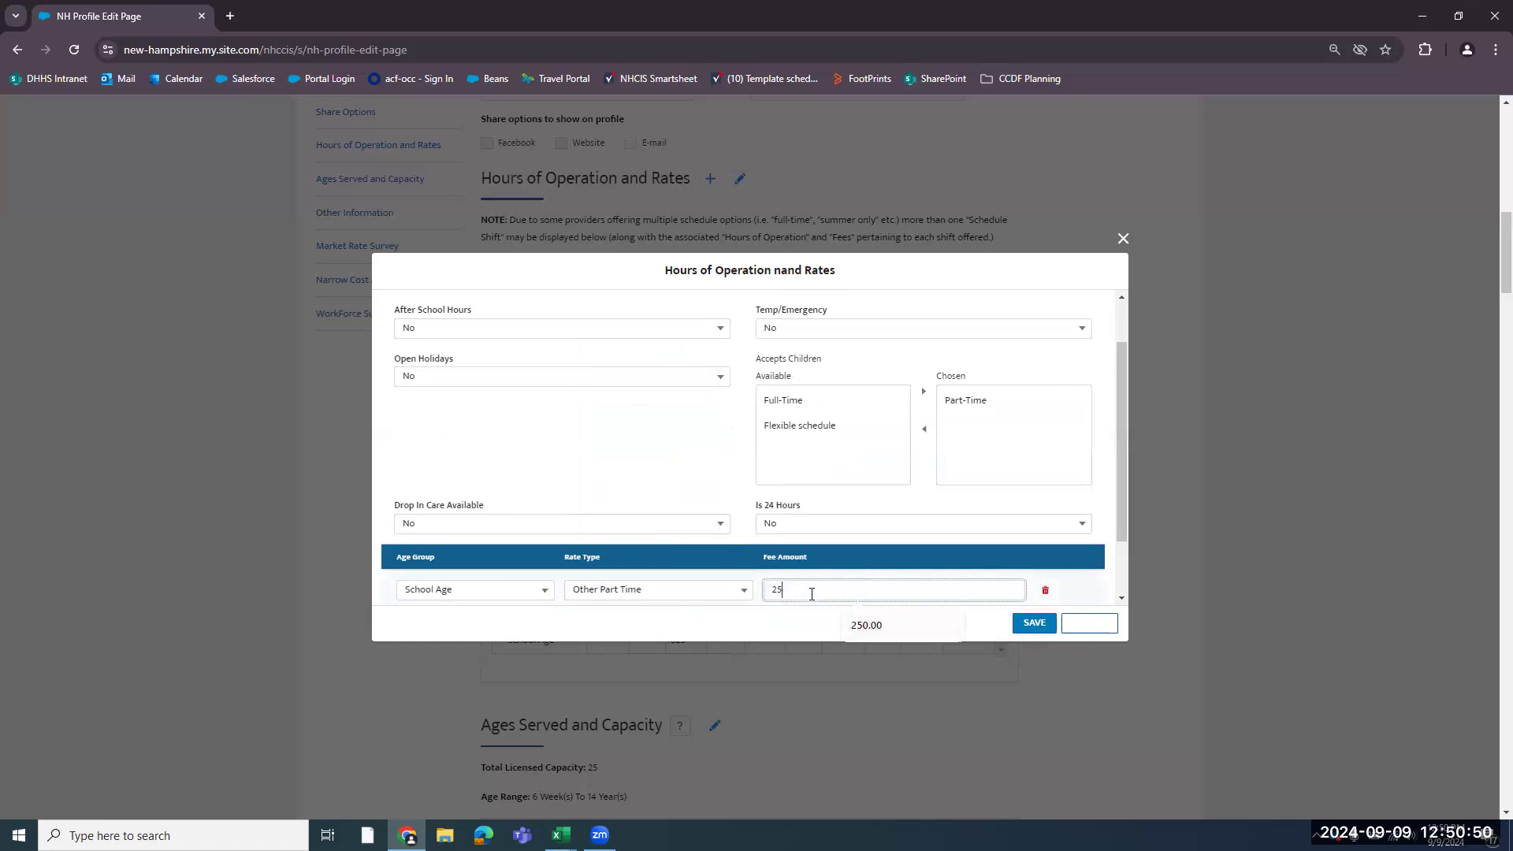
pyautogui.write('.00')
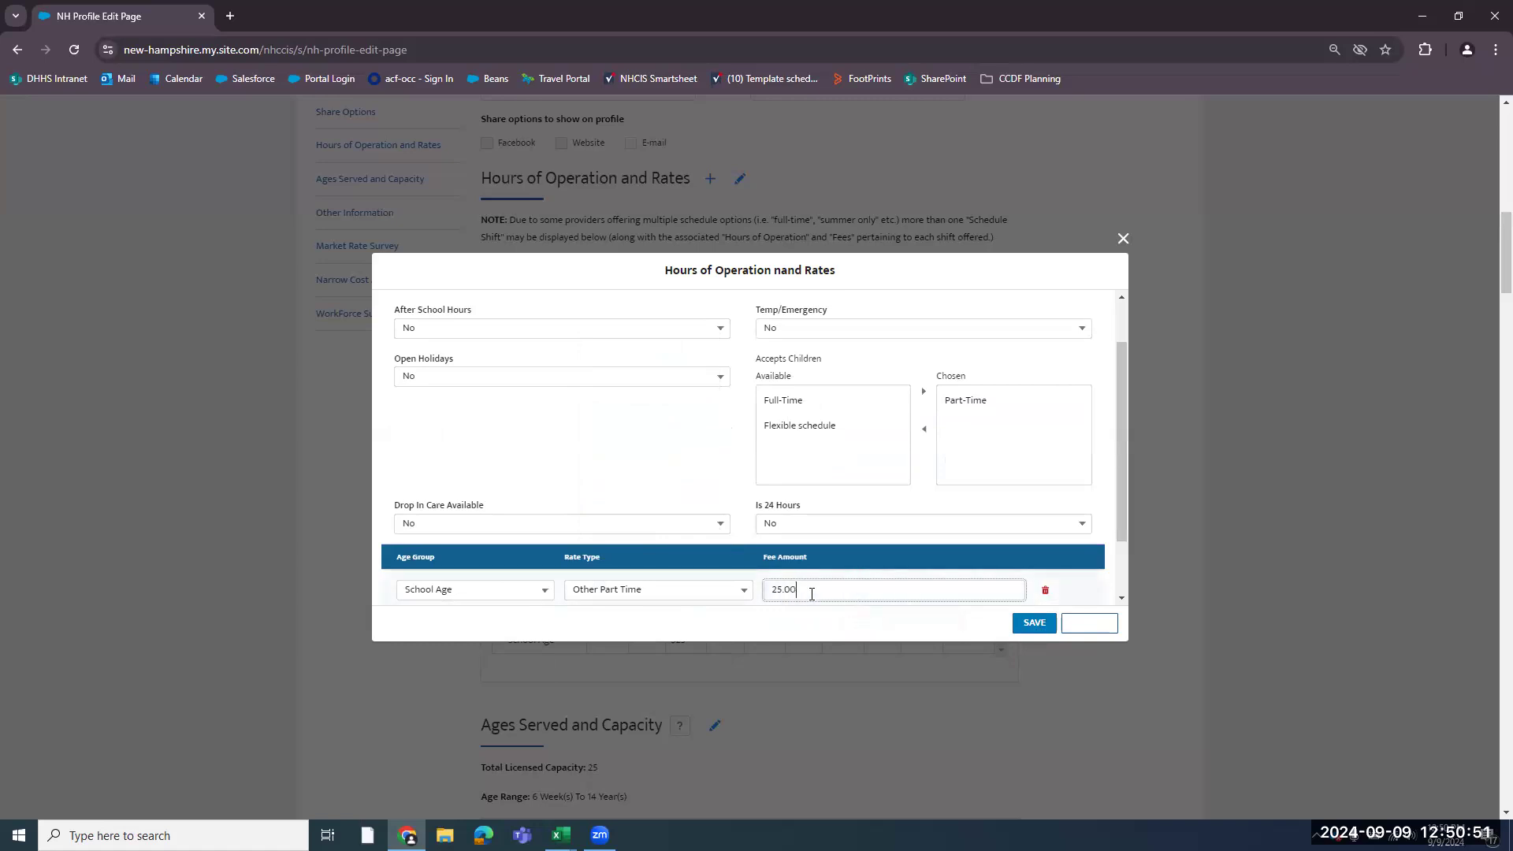
# - Try to save the School Year Schedule entry with its fee, and discard the entry
pyautogui.click(1035, 624)
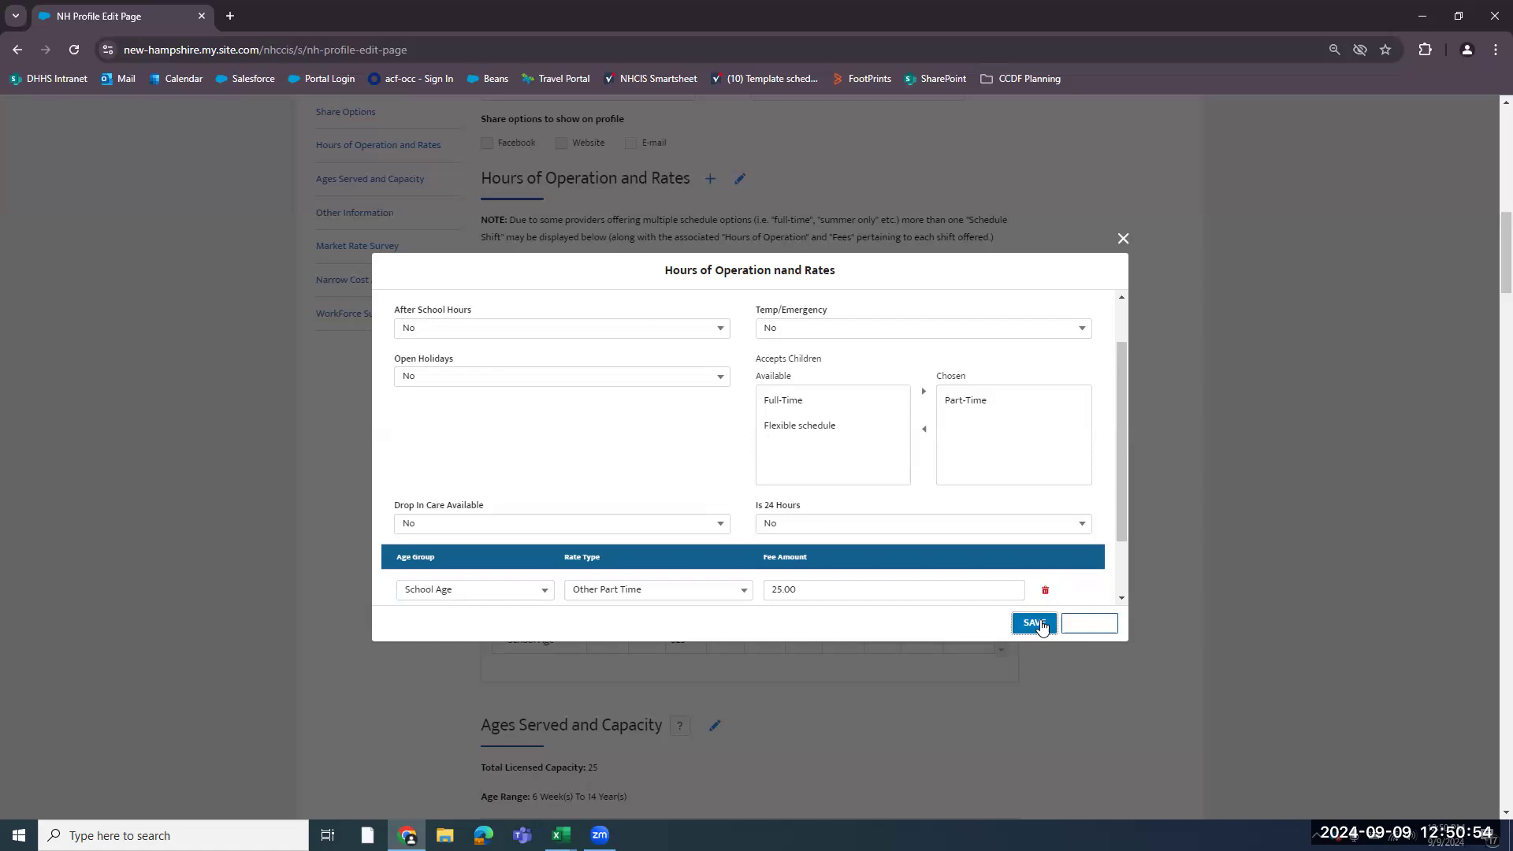
pyautogui.moveTo(1119, 495); pyautogui.dragTo(1127, 593)
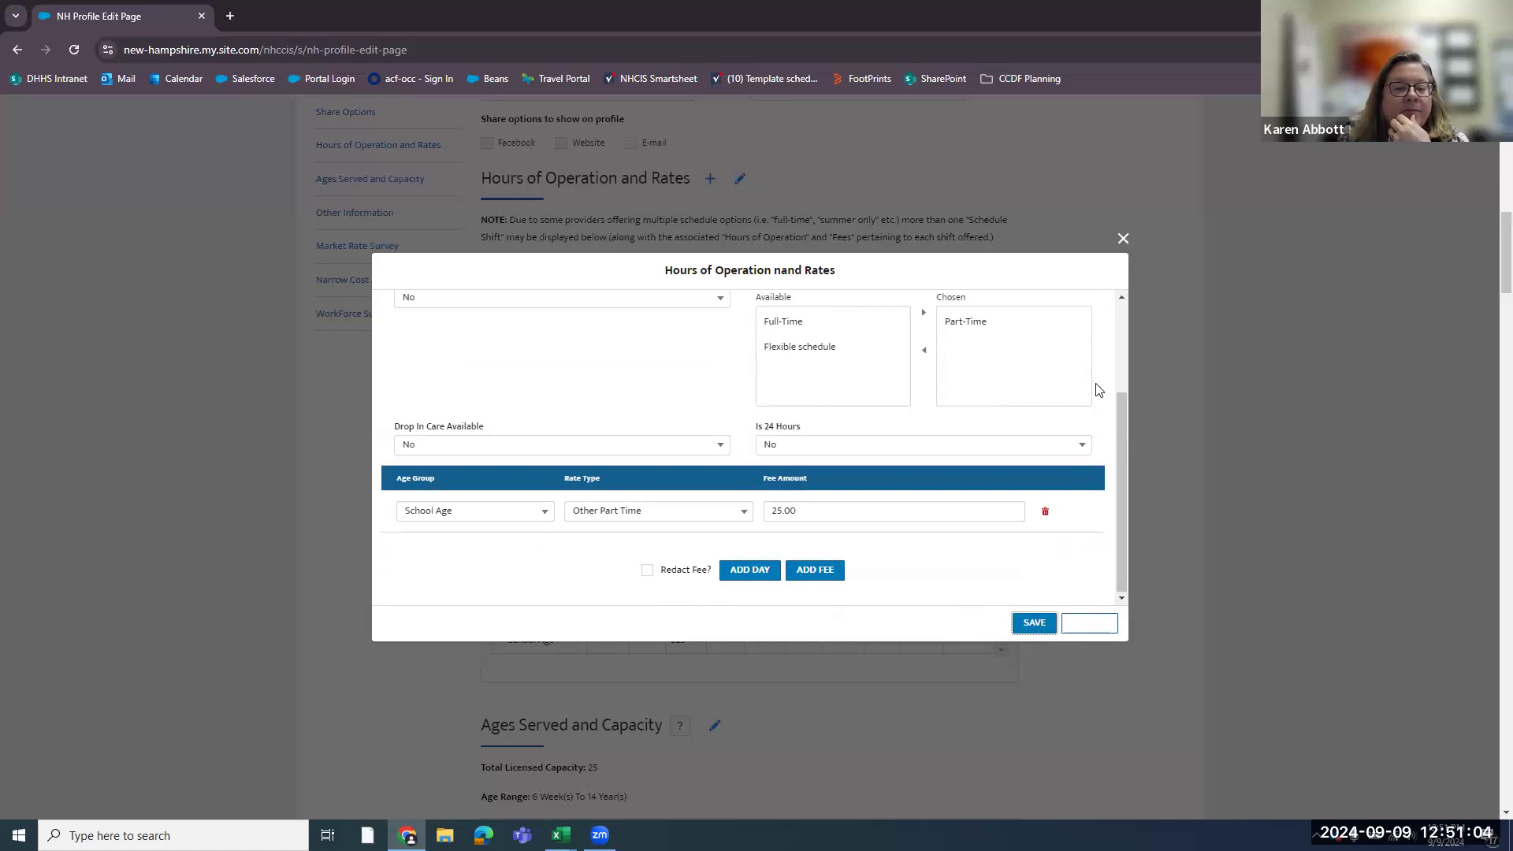
pyautogui.click(1123, 238)
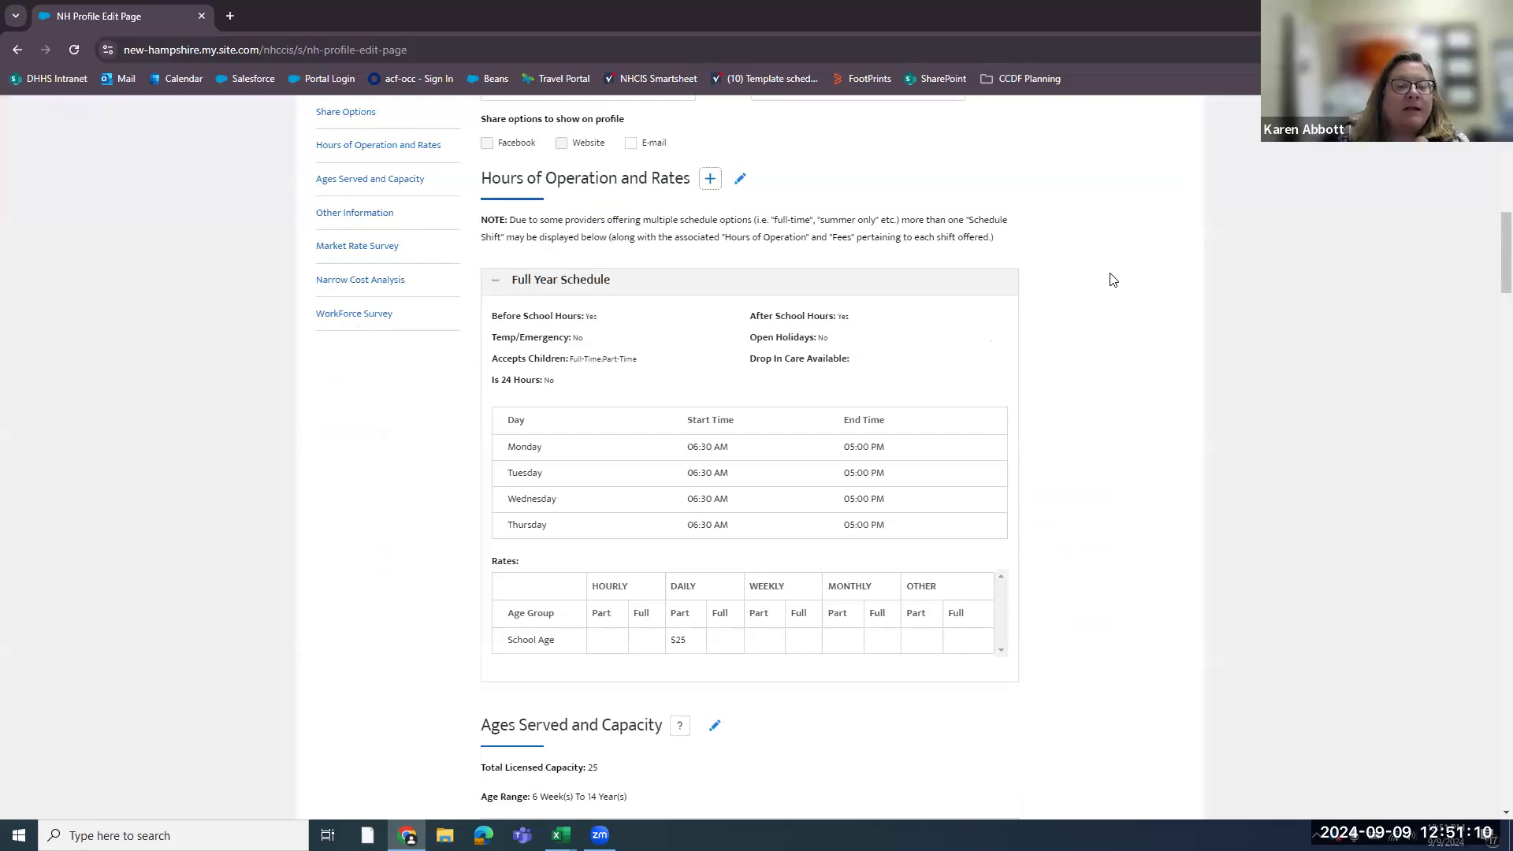
# - Replace the phone number in Share Options with the program's phone number, including the area code in parentheses
pyautogui.scroll(5, 1111, 285)
pyautogui.moveTo(867, 368); pyautogui.dragTo(719, 379)
pyautogui.write('(603)')
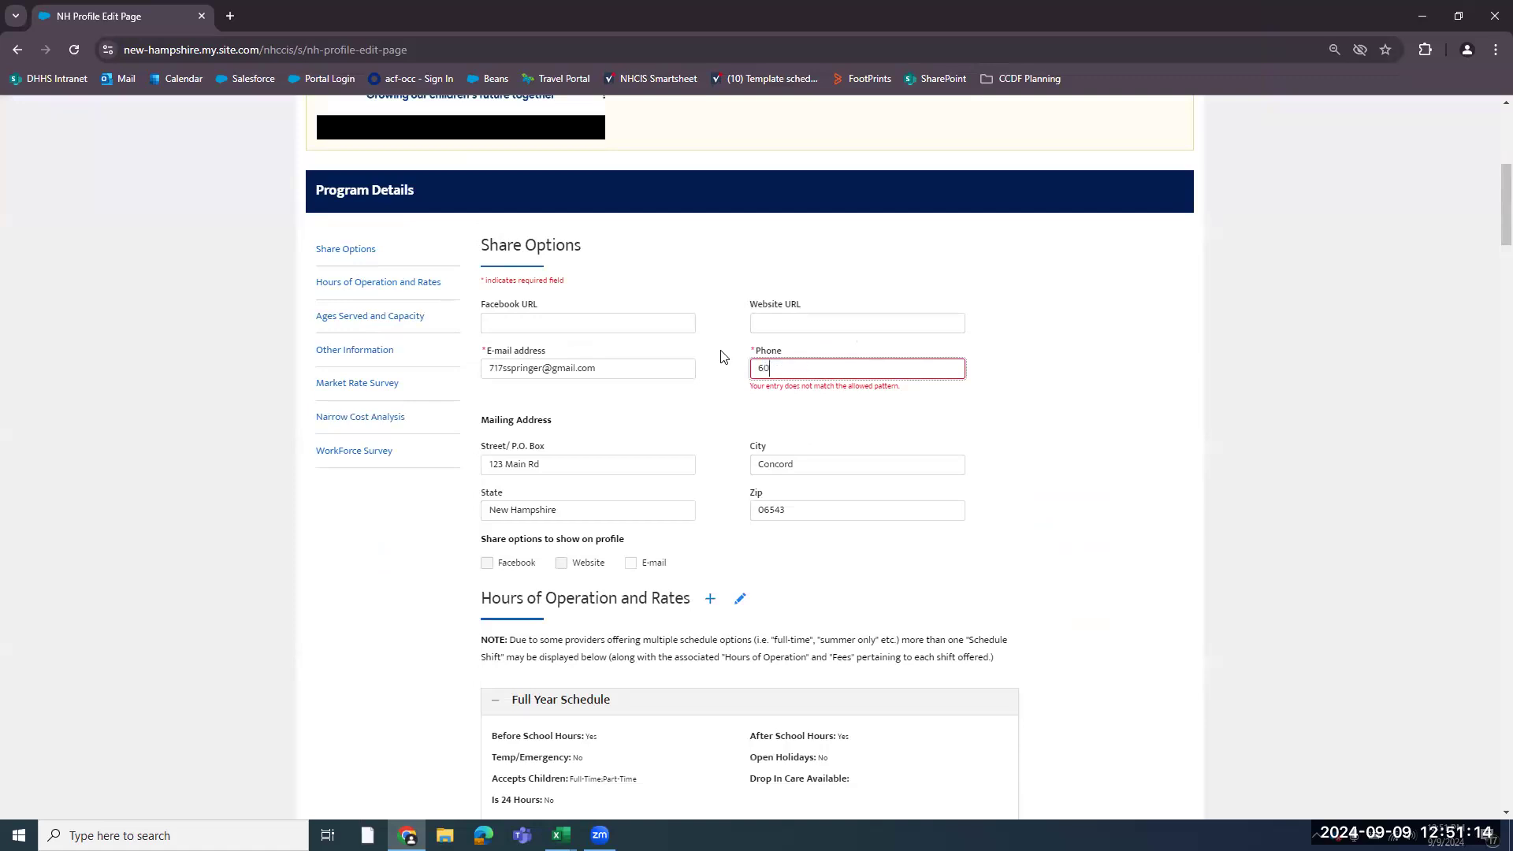
pyautogui.write(' 555-1212')
pyautogui.click(788, 318)
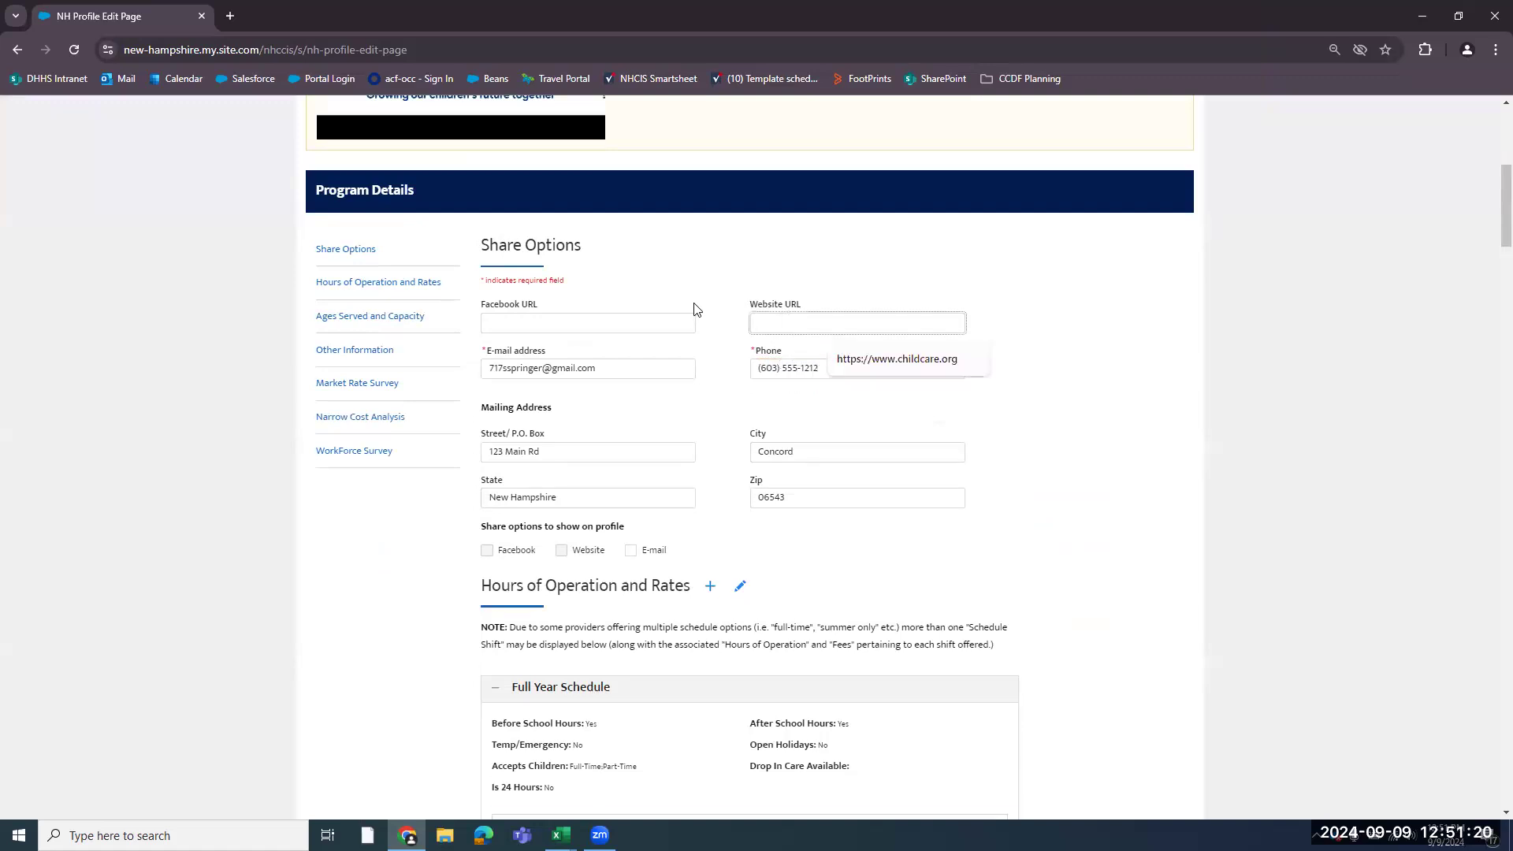
pyautogui.scroll(-9, 774, 494)
pyautogui.scroll(9, 736, 382)
pyautogui.scroll(-1, 730, 478)
pyautogui.scroll(-5, 730, 478)
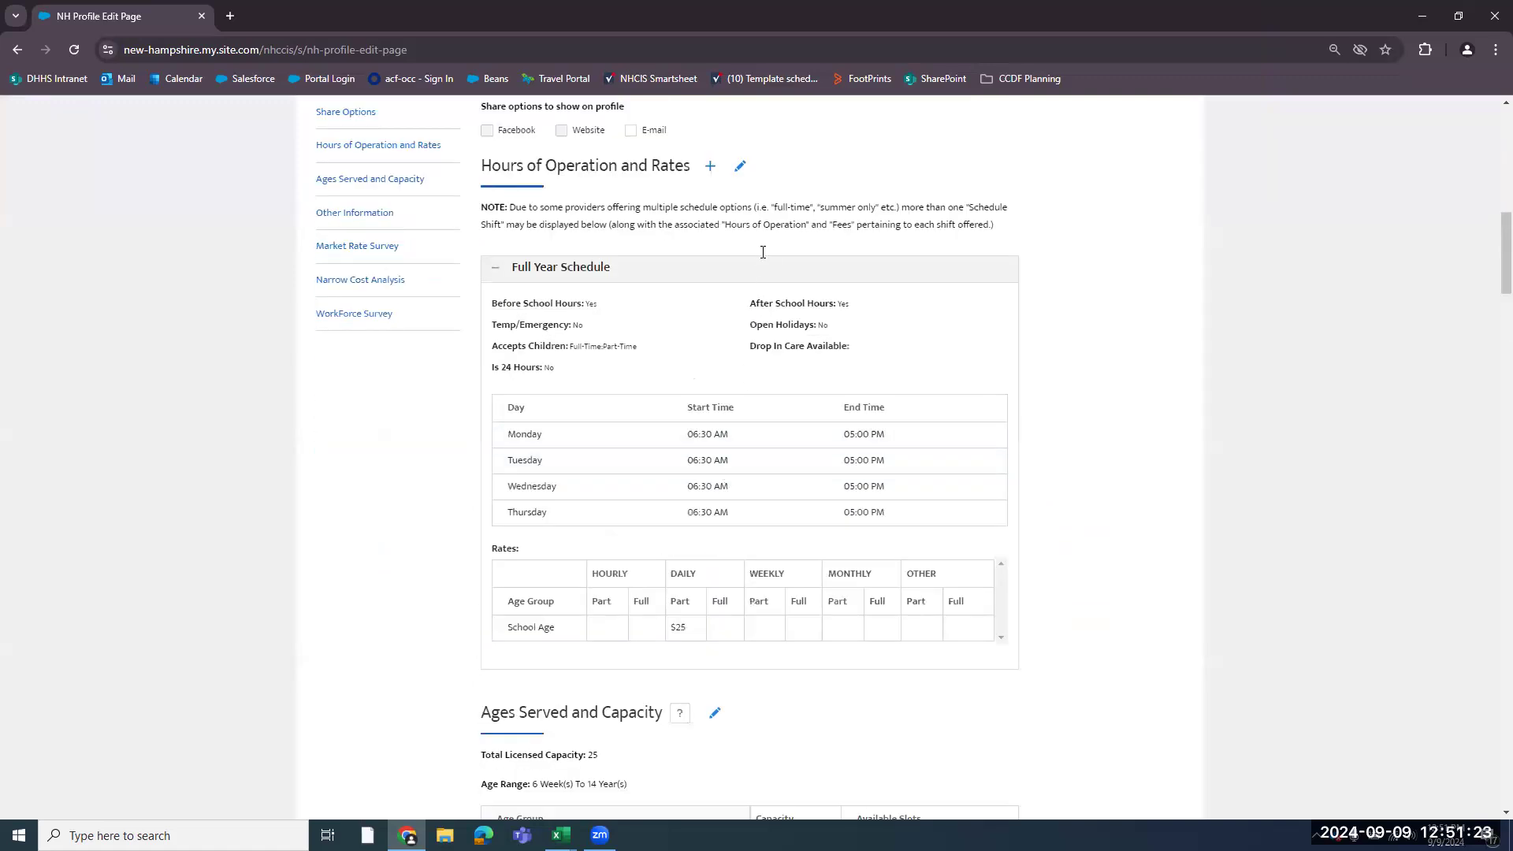
pyautogui.click(739, 167)
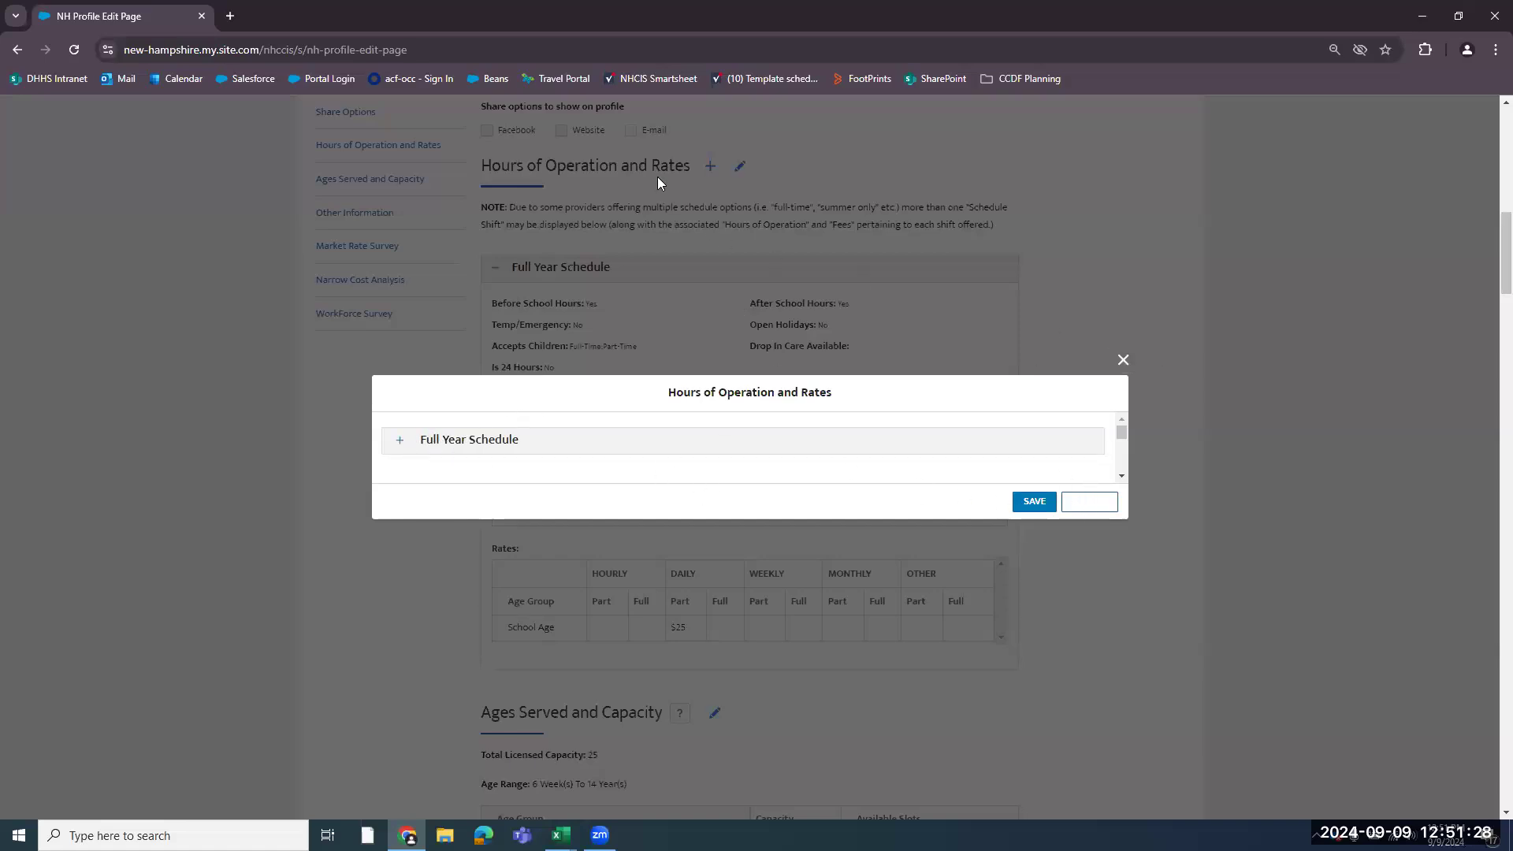
pyautogui.click(1123, 359)
# - Start a new Summer Schedule entry with Before School Hours, Temp/Emergency and After School Hours set to No
pyautogui.click(711, 168)
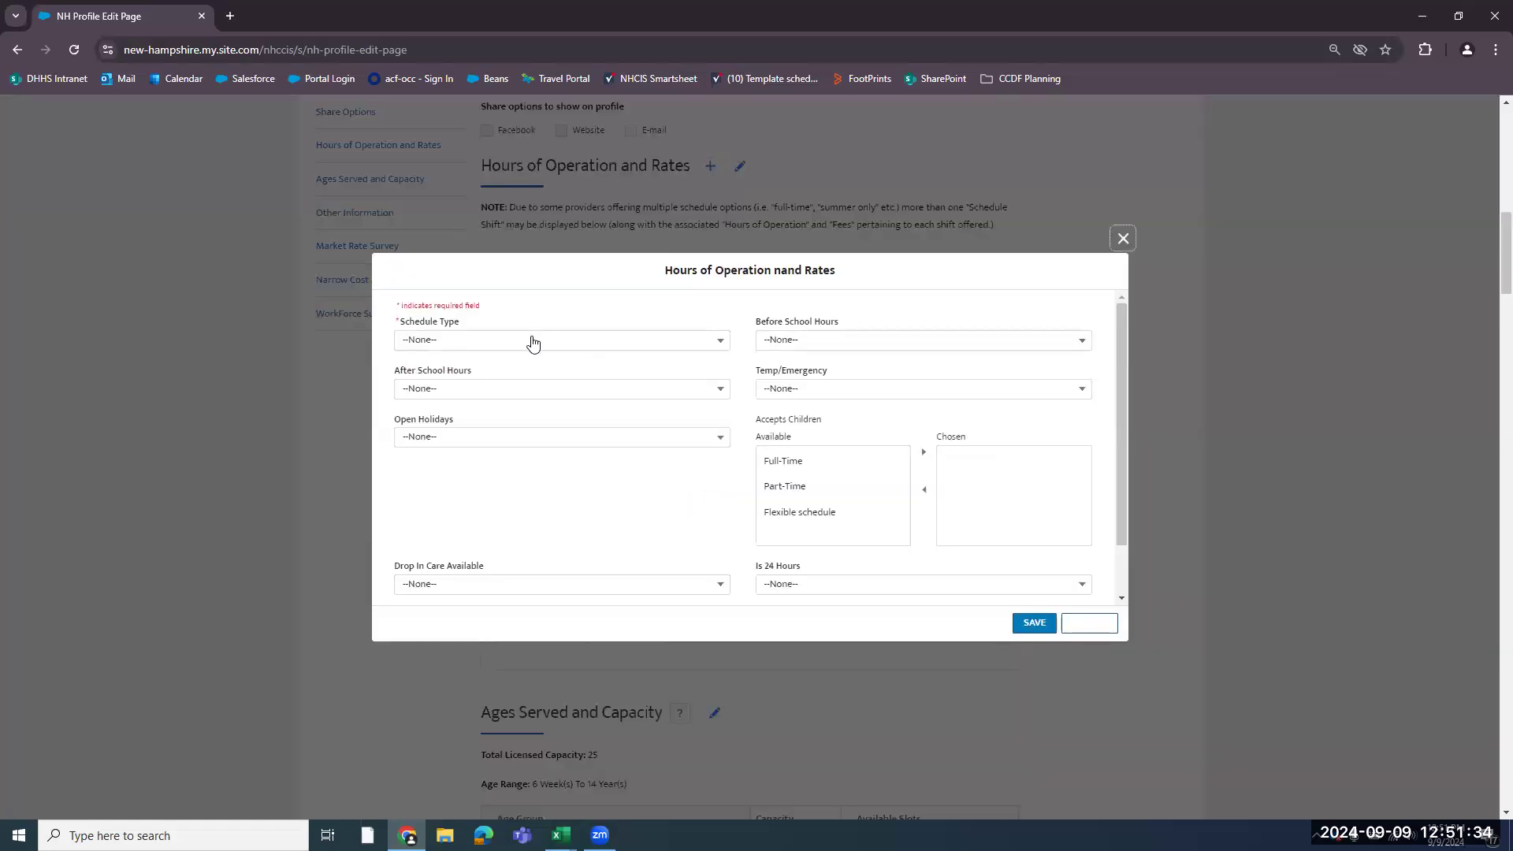
pyautogui.click(532, 339)
pyautogui.click(517, 434)
pyautogui.click(812, 347)
pyautogui.click(816, 424)
pyautogui.click(814, 391)
pyautogui.click(814, 459)
pyautogui.click(626, 391)
pyautogui.click(617, 461)
# - Set Open Holidays, Drop In Care Available and Is 24 Hours to No, and Accepts Children to Full-Time for the Summer Schedule
pyautogui.click(603, 438)
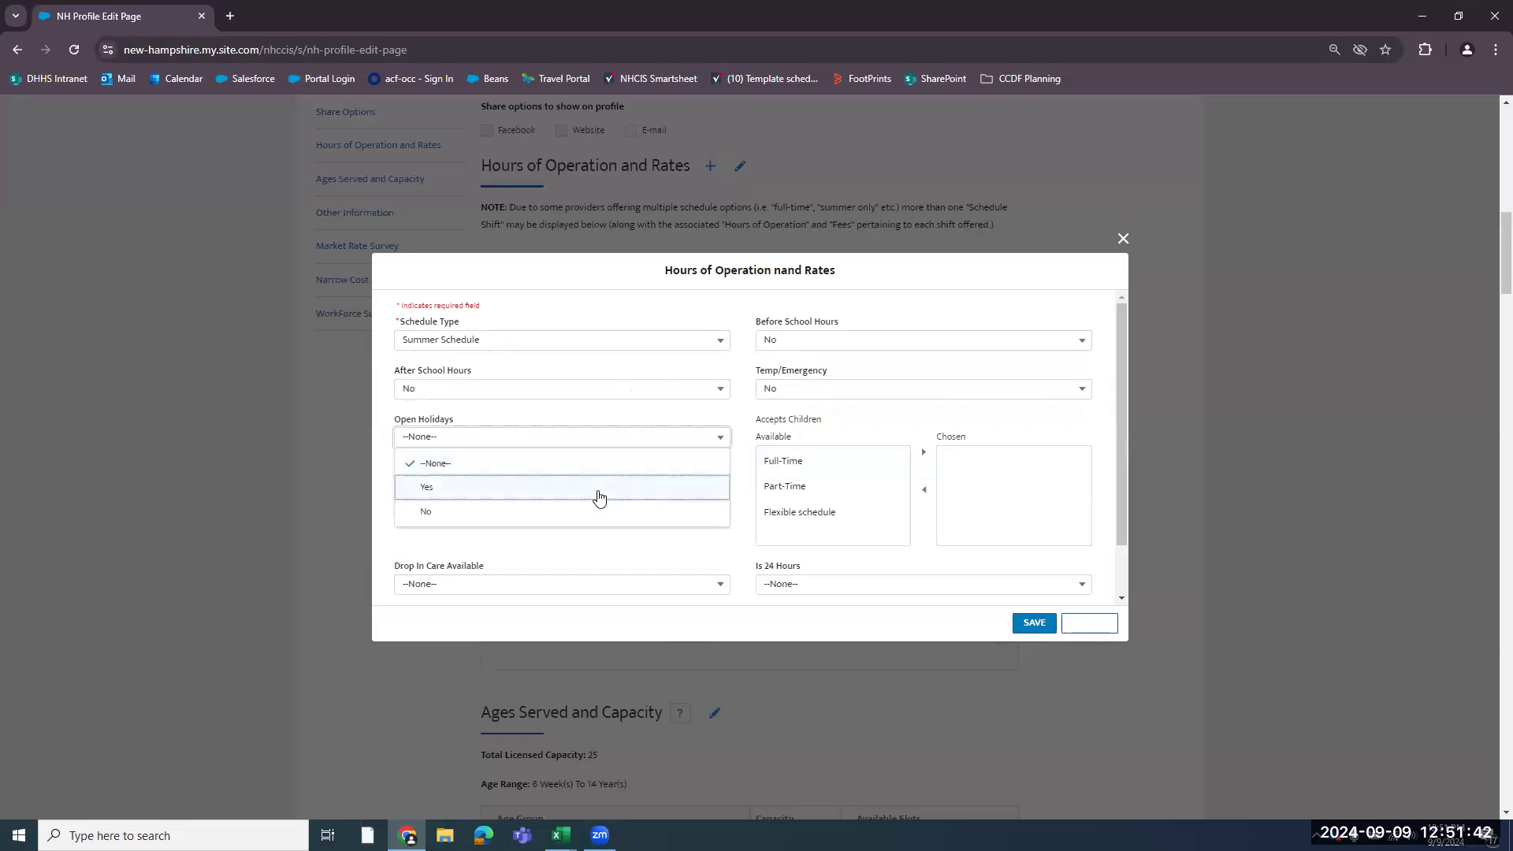
pyautogui.click(602, 512)
pyautogui.click(598, 584)
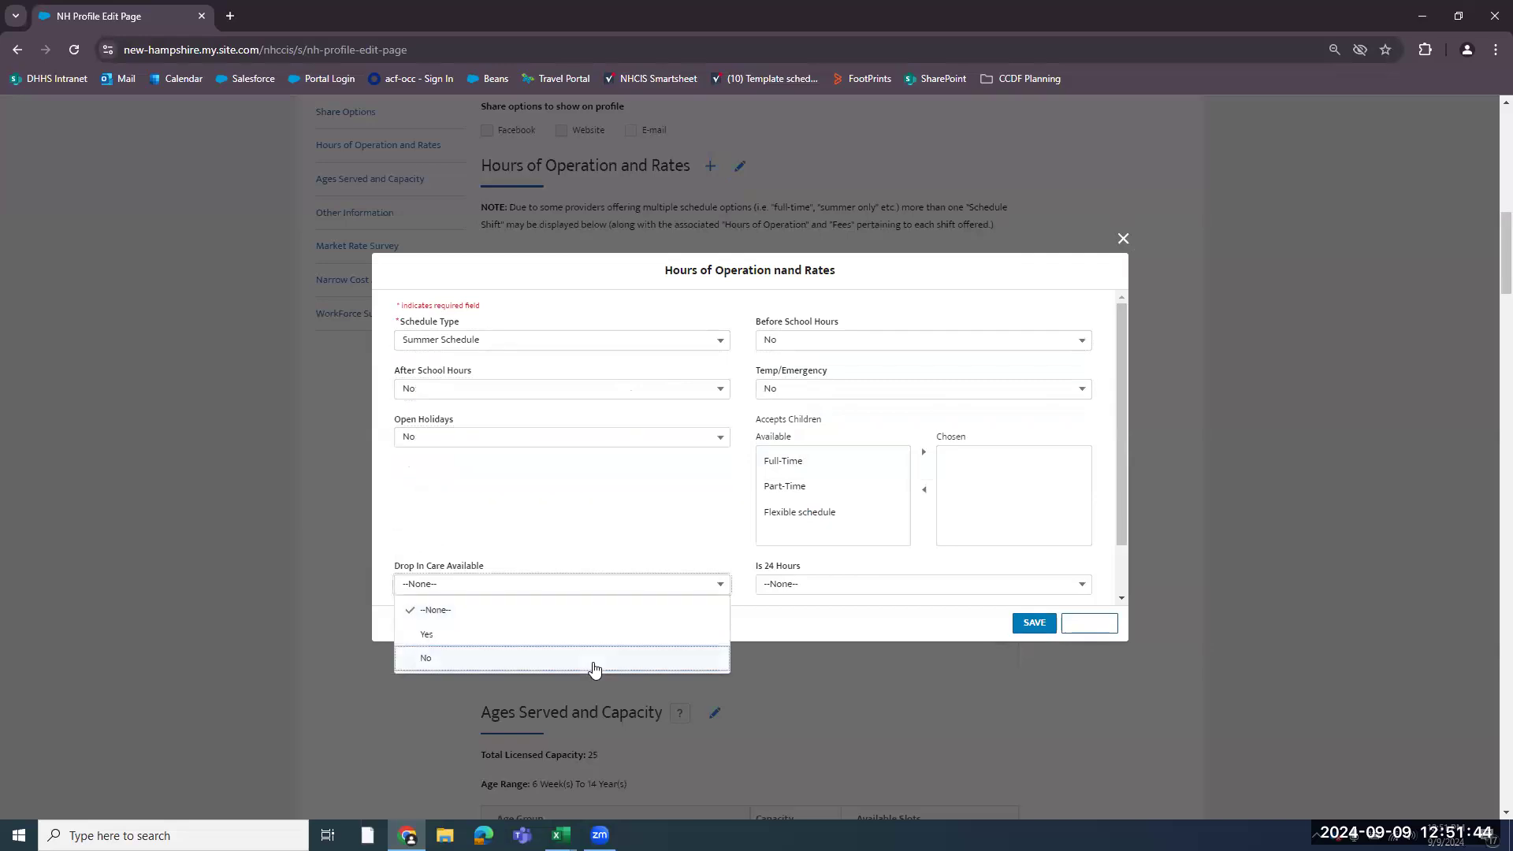
pyautogui.click(593, 662)
pyautogui.click(794, 587)
pyautogui.click(796, 658)
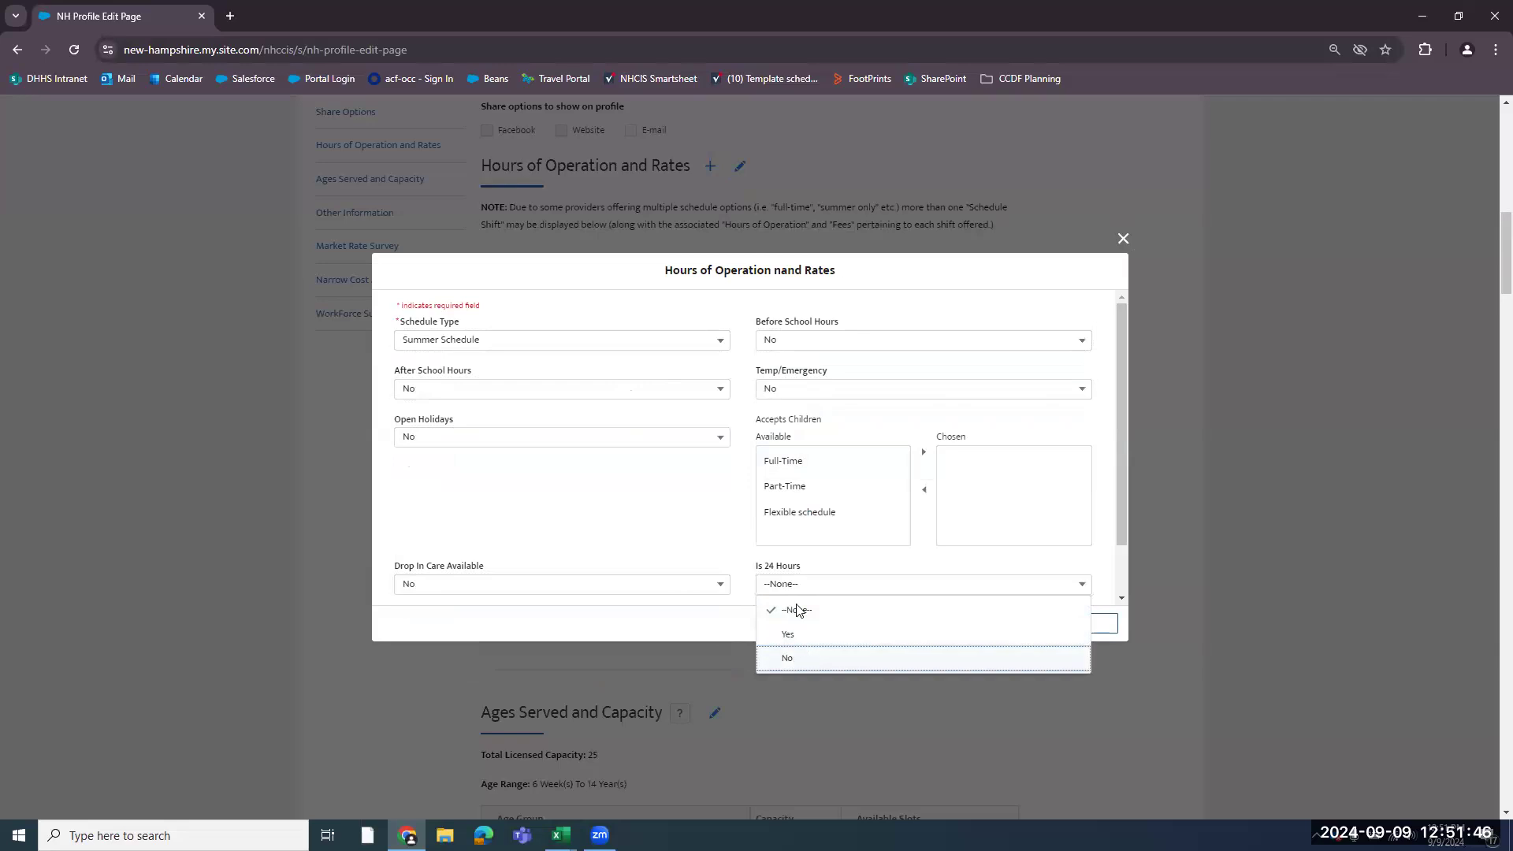
pyautogui.click(881, 462)
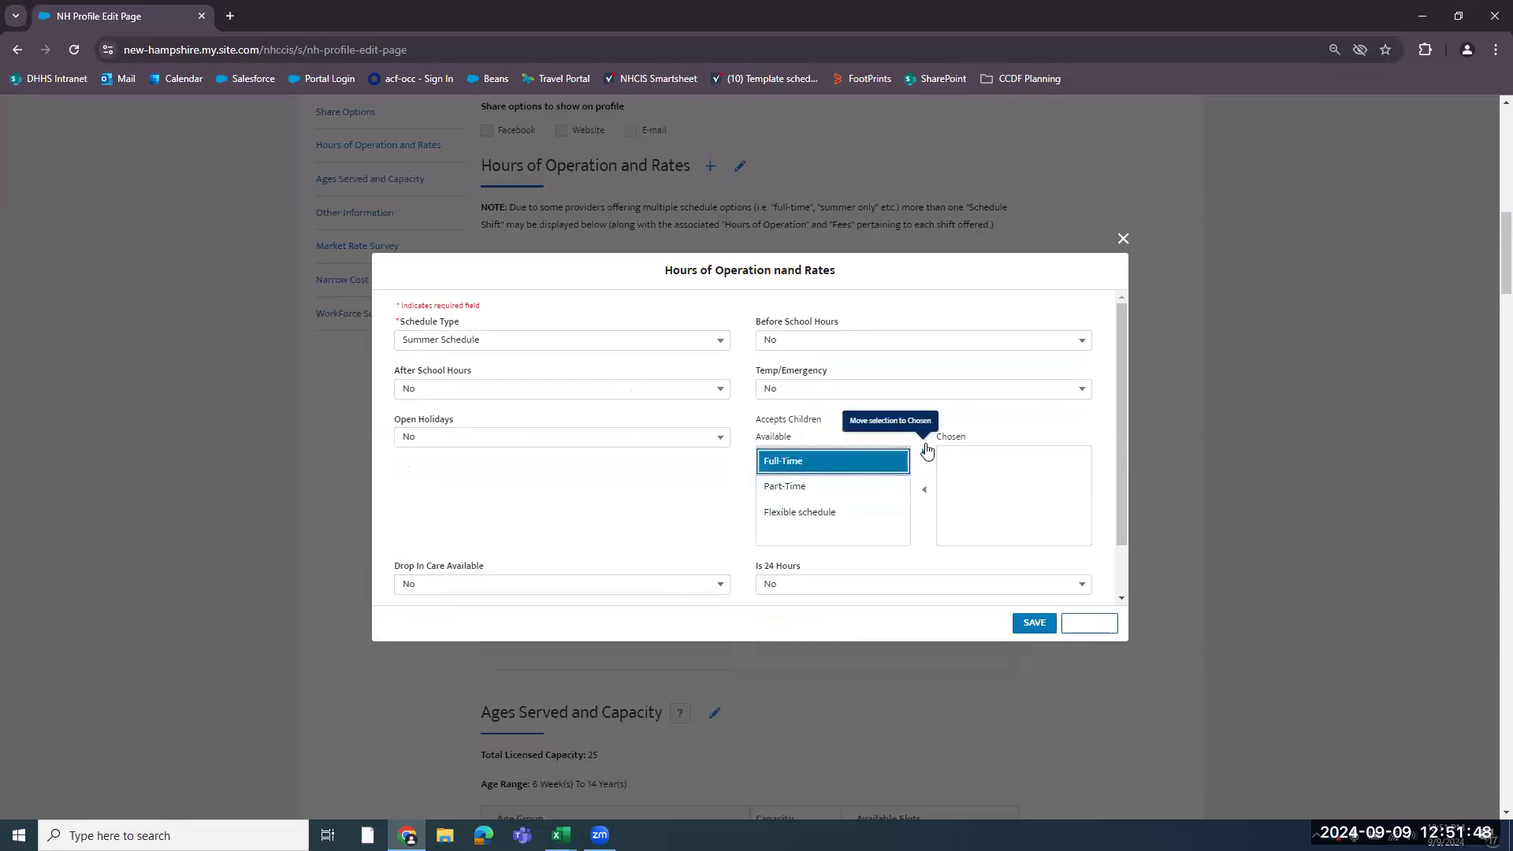
pyautogui.click(924, 452)
# - Add Monday from 06:30 AM to 05:00 PM to the Summer Schedule
pyautogui.moveTo(1127, 522); pyautogui.dragTo(1130, 593)
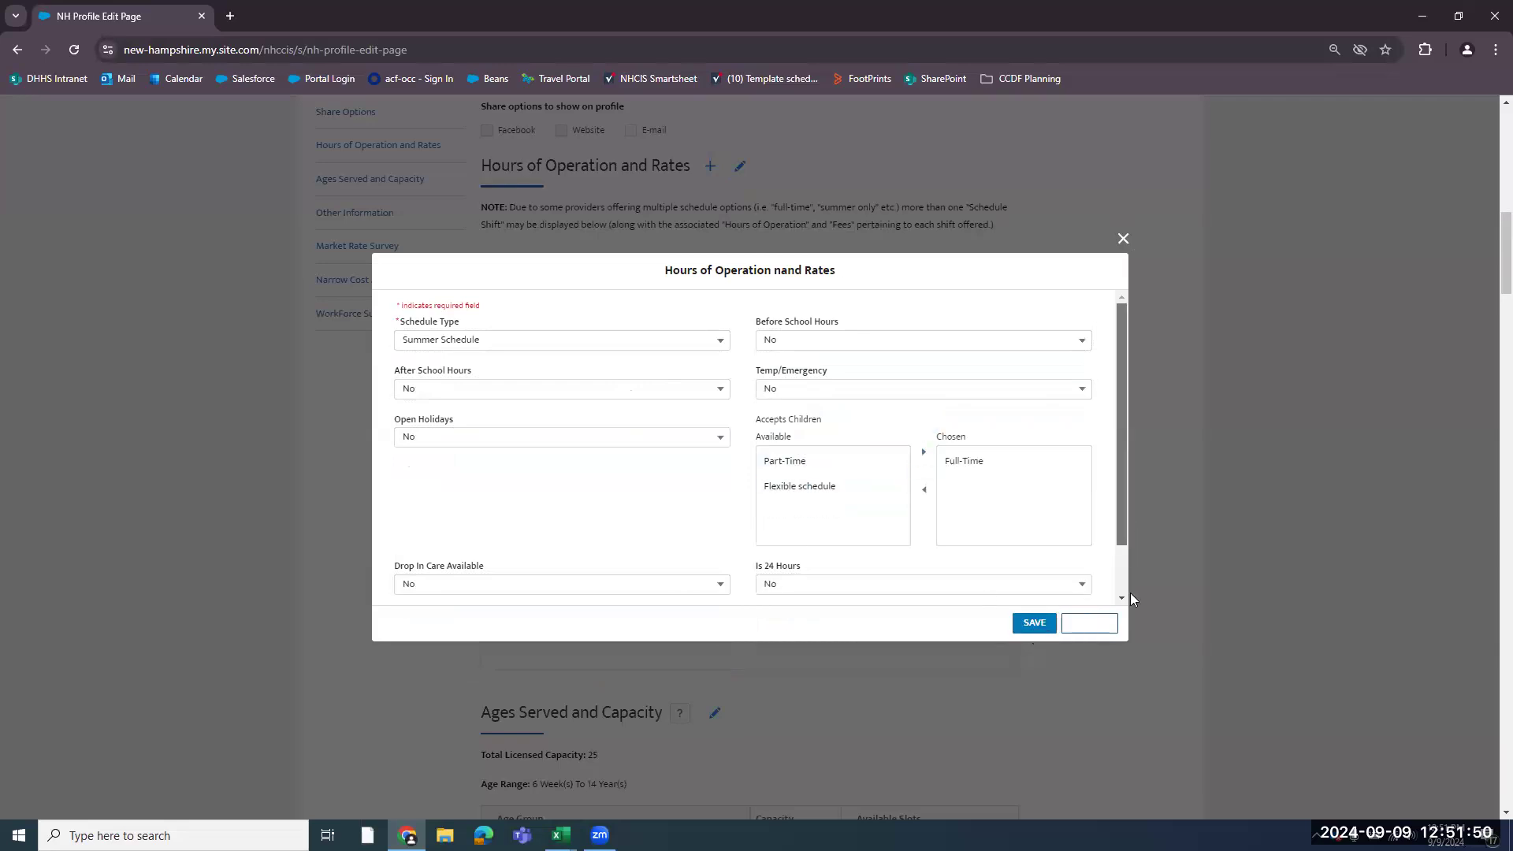
pyautogui.click(710, 570)
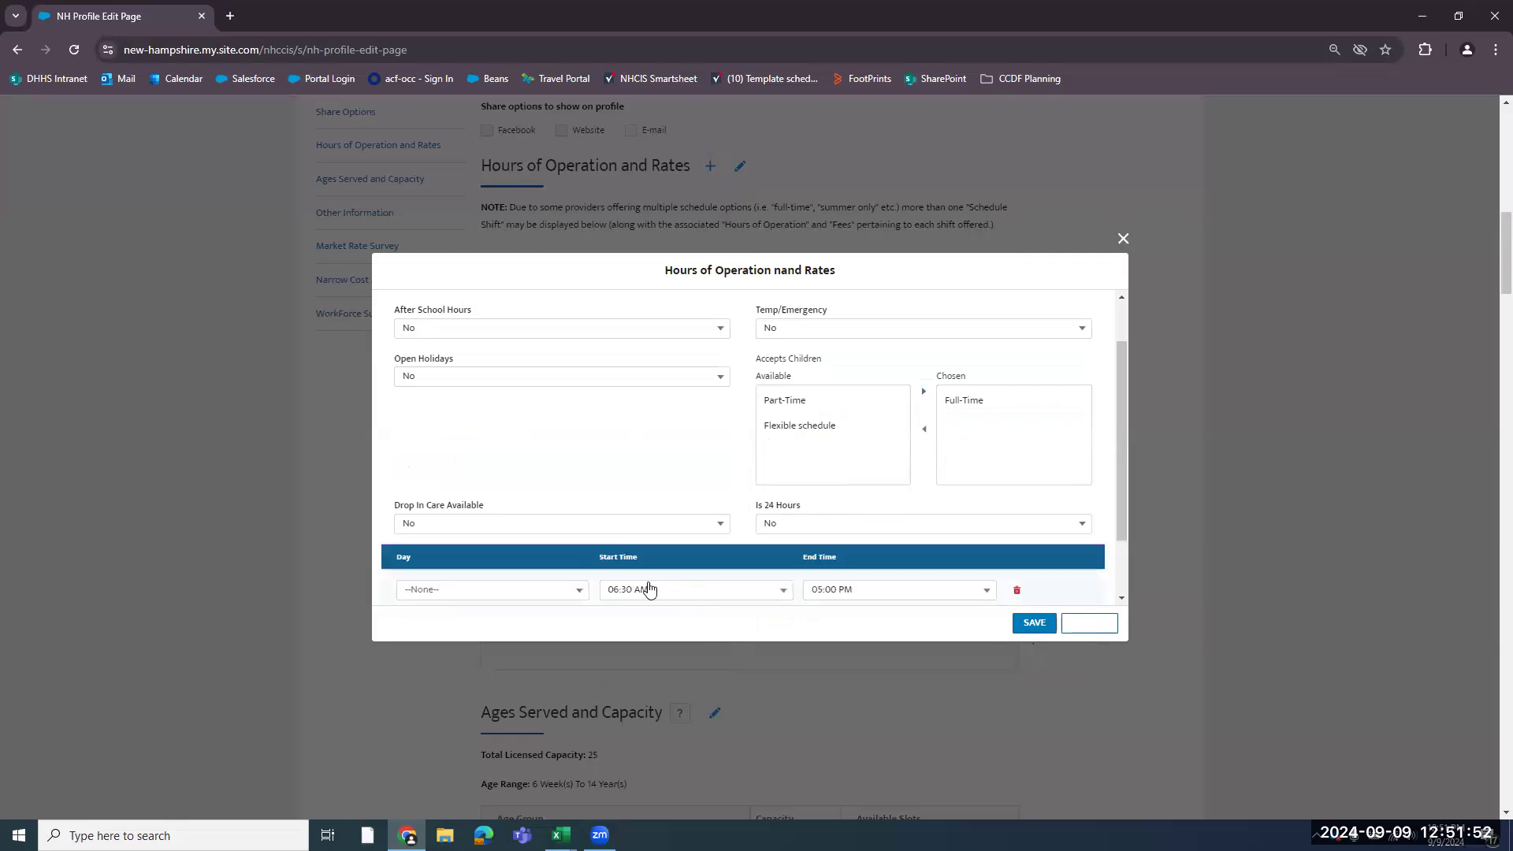
pyautogui.click(578, 593)
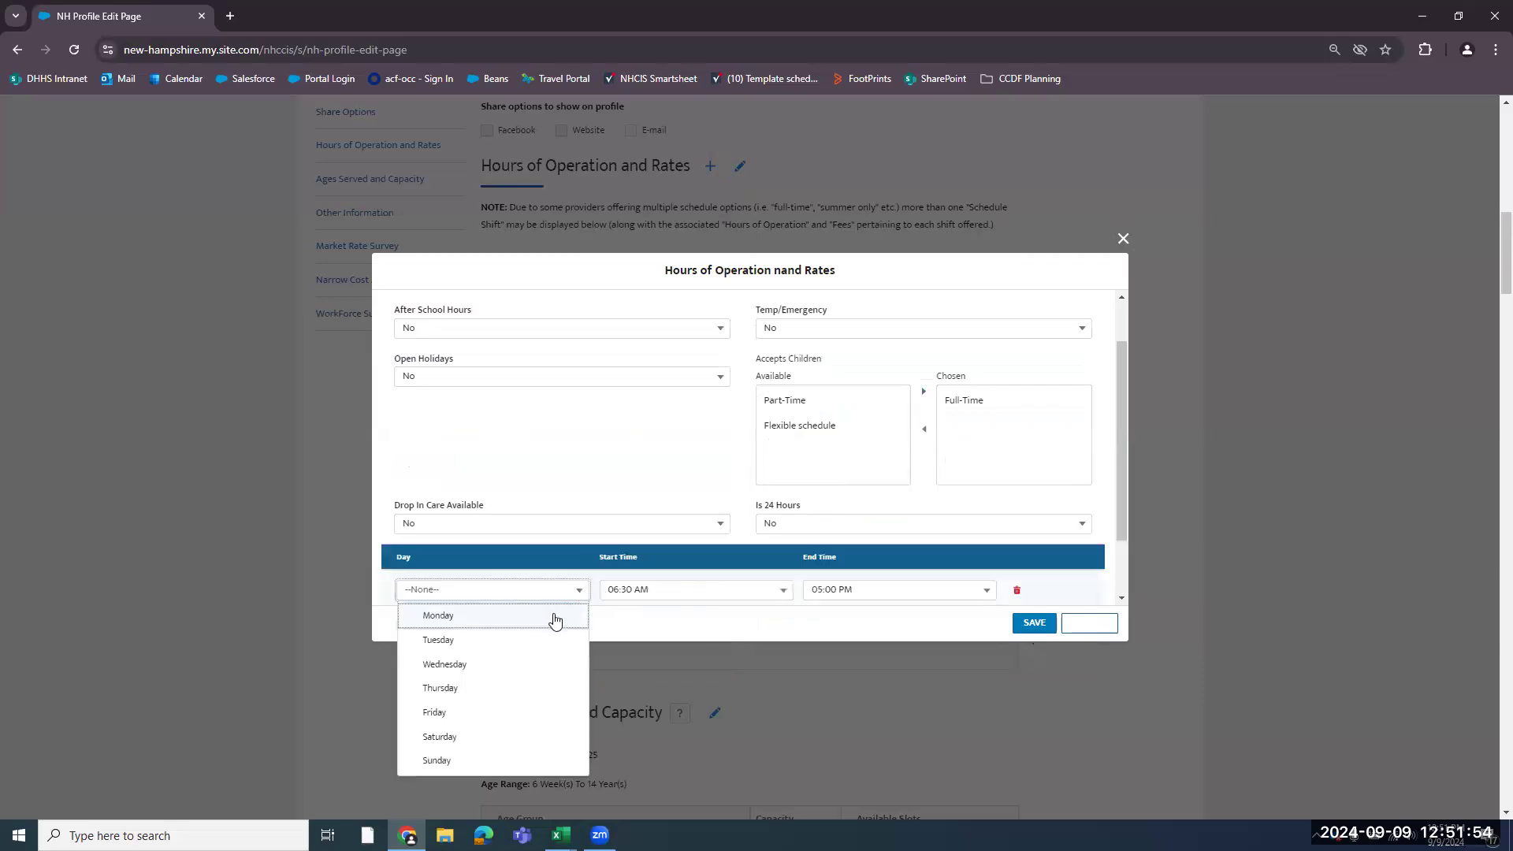
pyautogui.click(553, 616)
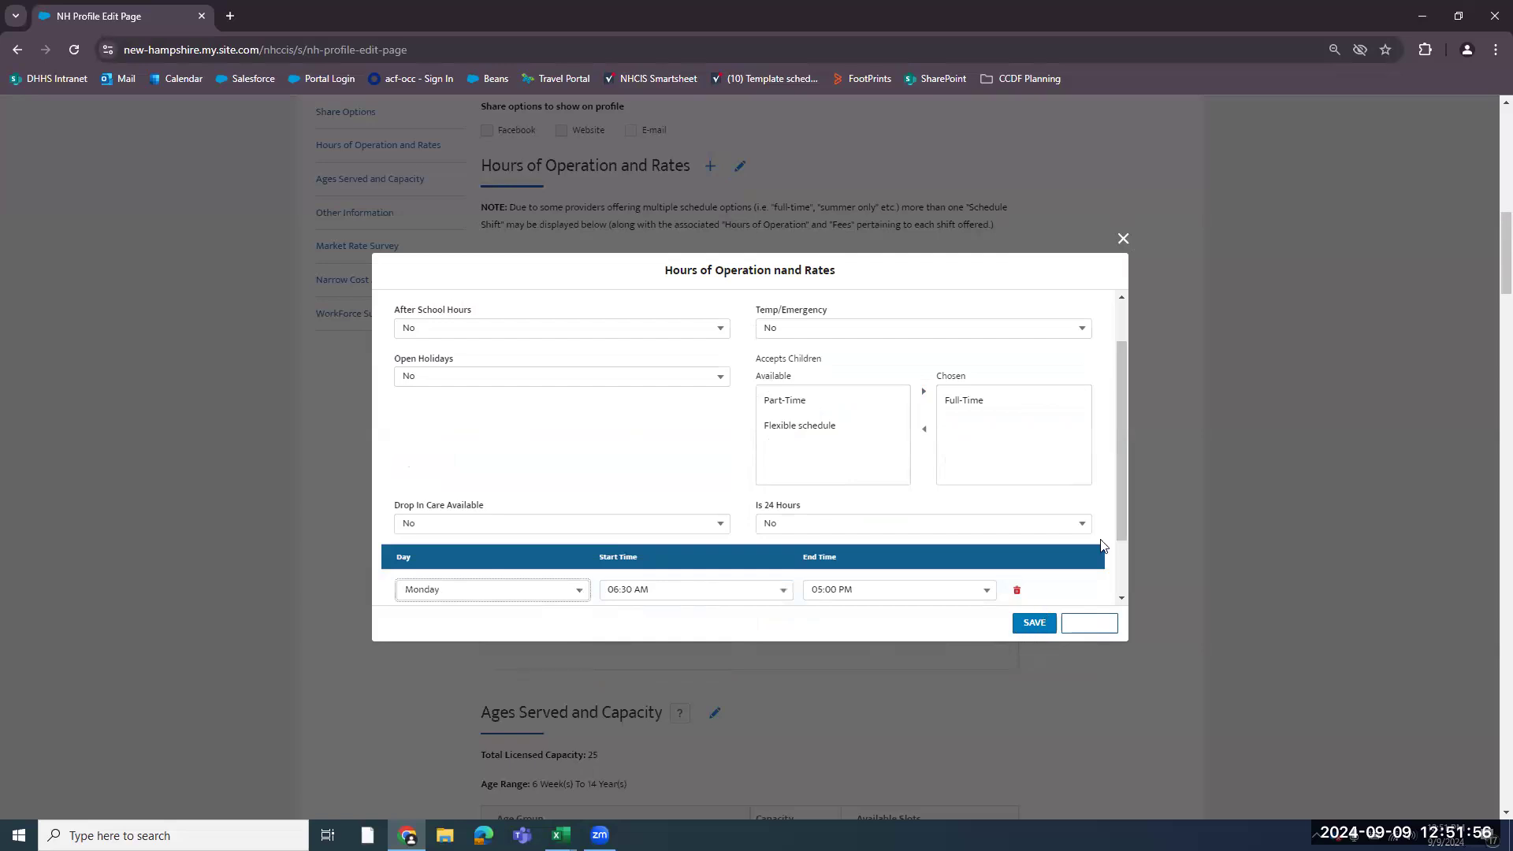
# - Add a School Age fee of 25.00 with rate type Other Full Time to the Summer Schedule
pyautogui.moveTo(1117, 499); pyautogui.dragTo(1121, 552)
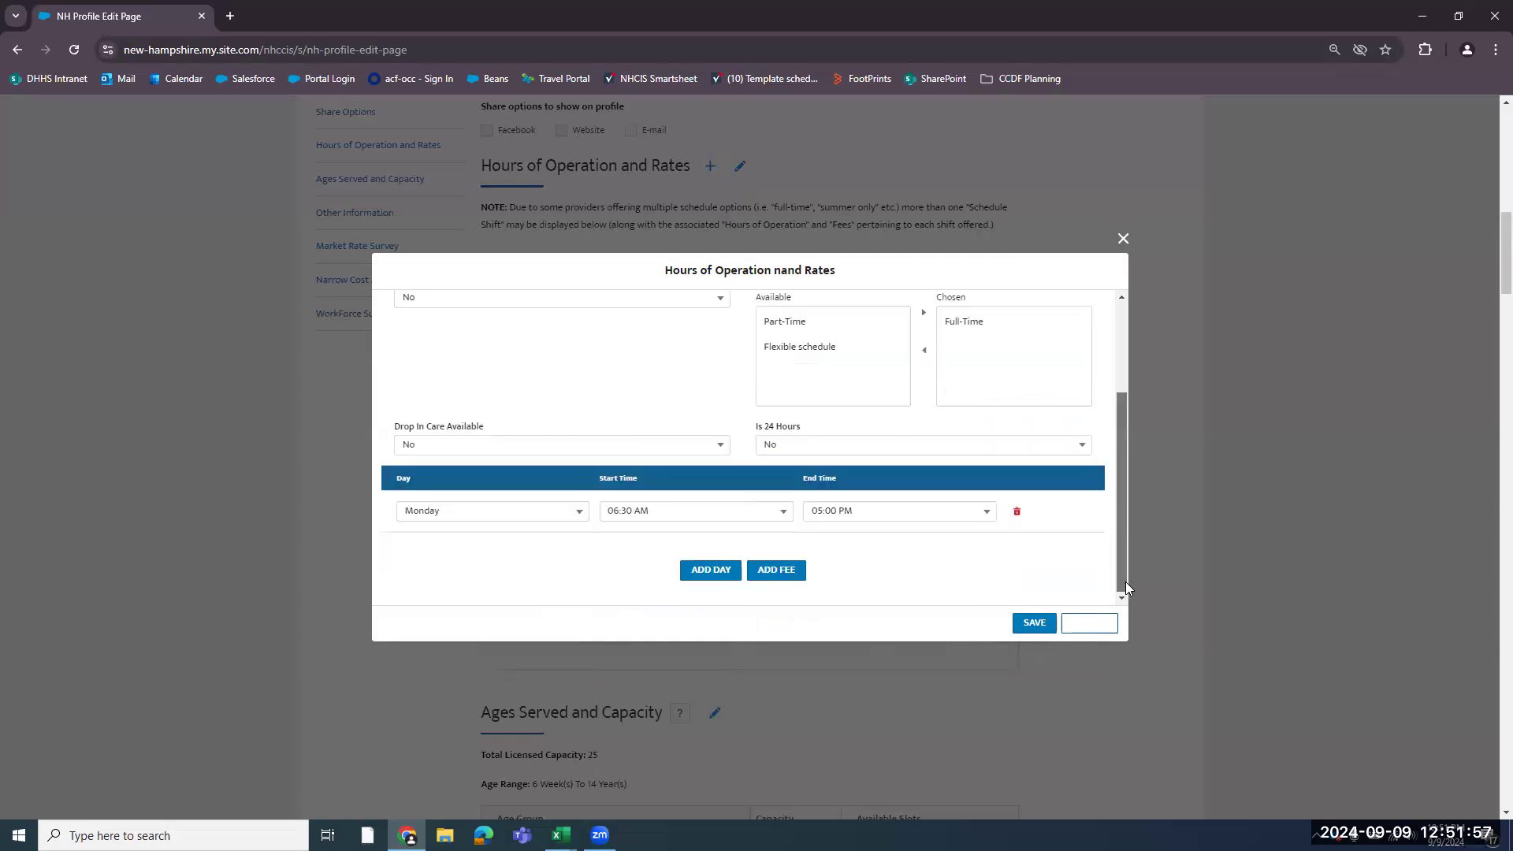
pyautogui.click(774, 570)
pyautogui.click(538, 593)
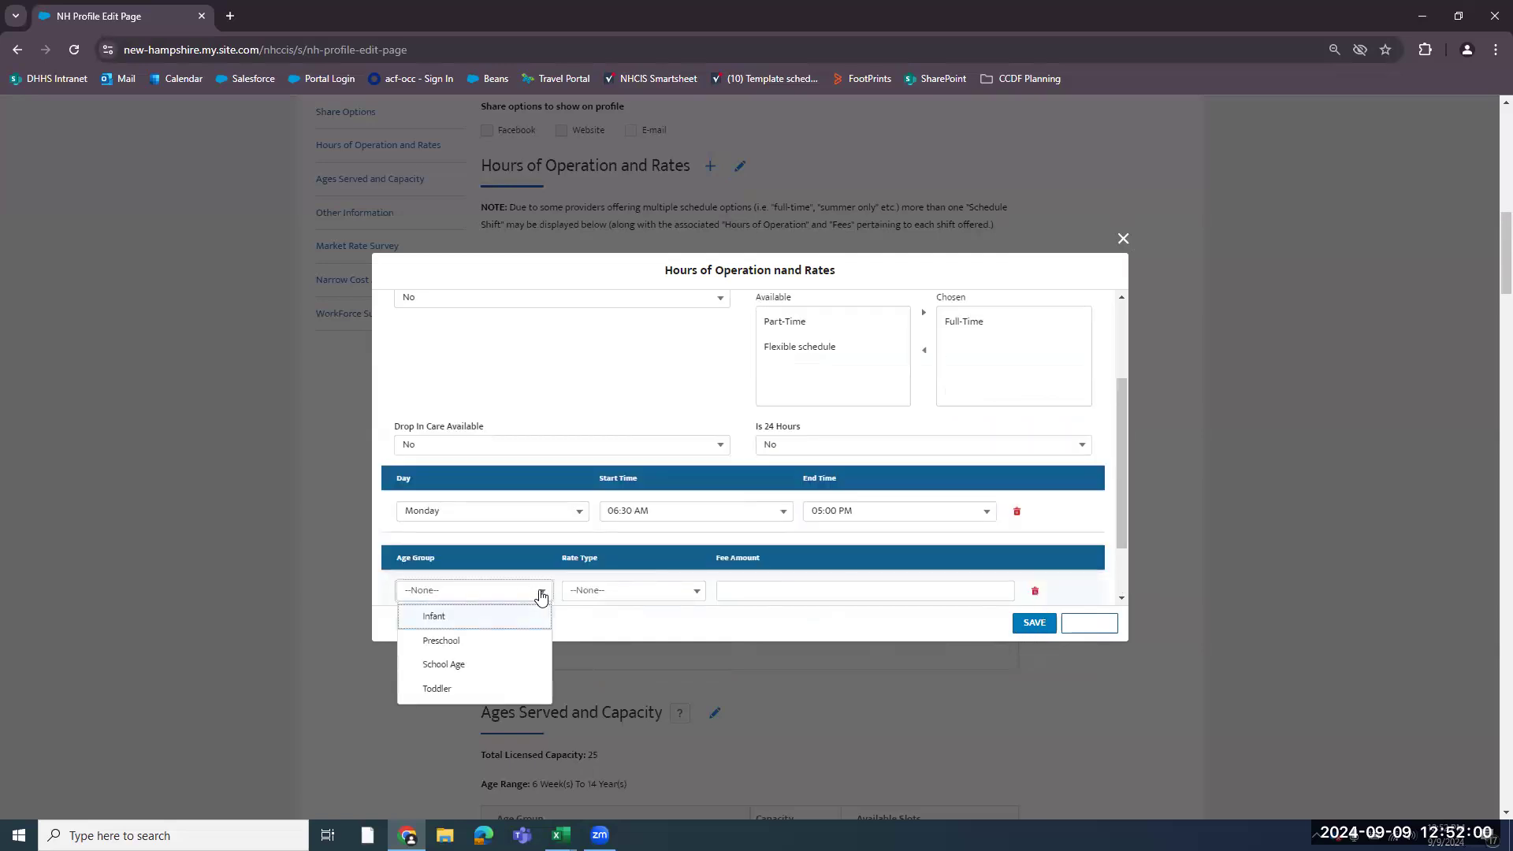
pyautogui.click(484, 664)
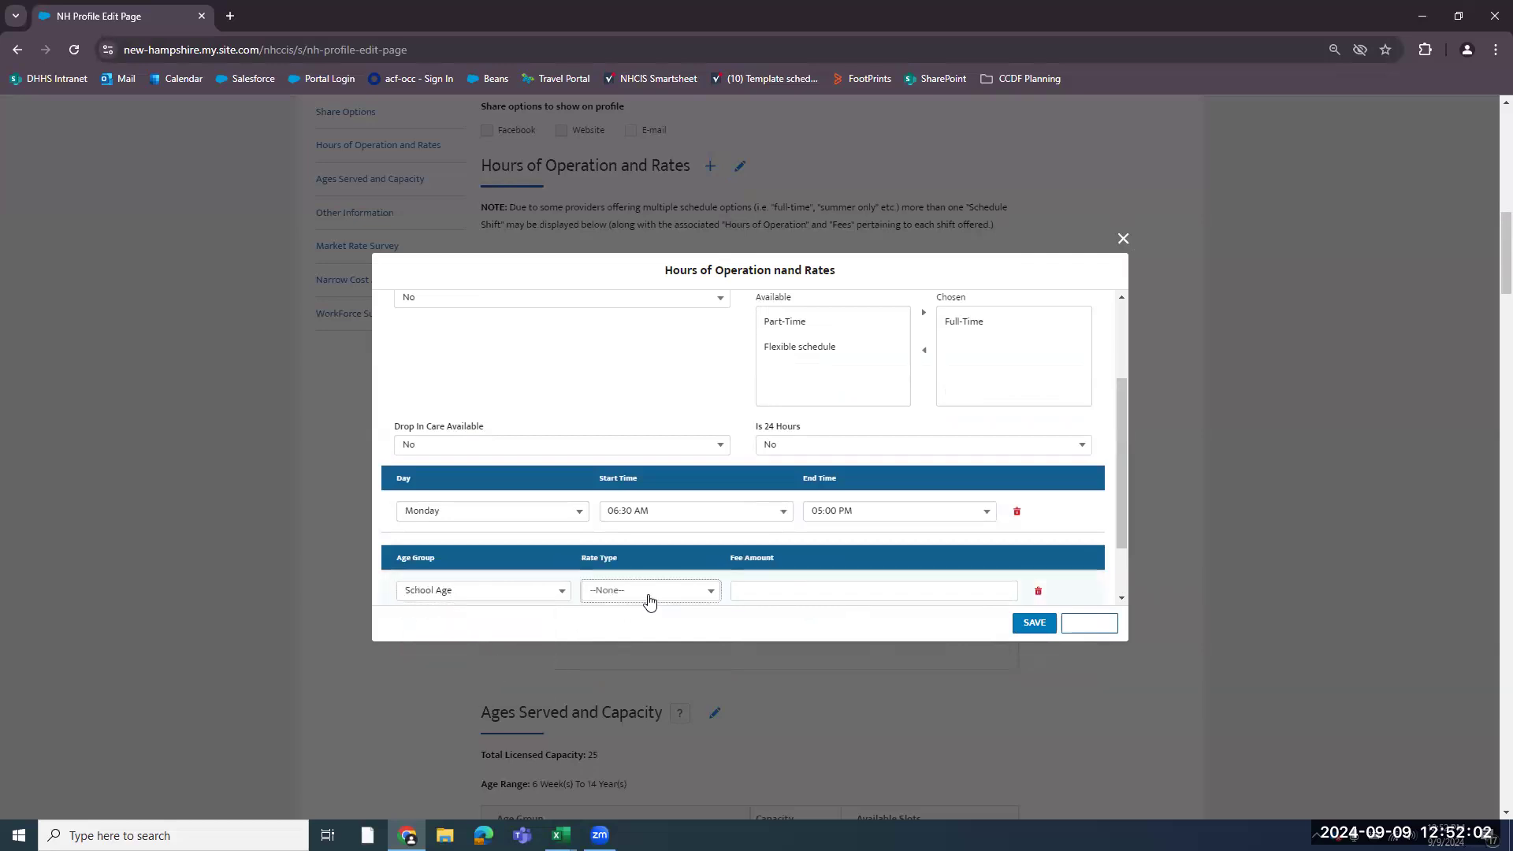
pyautogui.click(649, 592)
pyautogui.click(649, 565)
pyautogui.click(797, 588)
pyautogui.write('25')
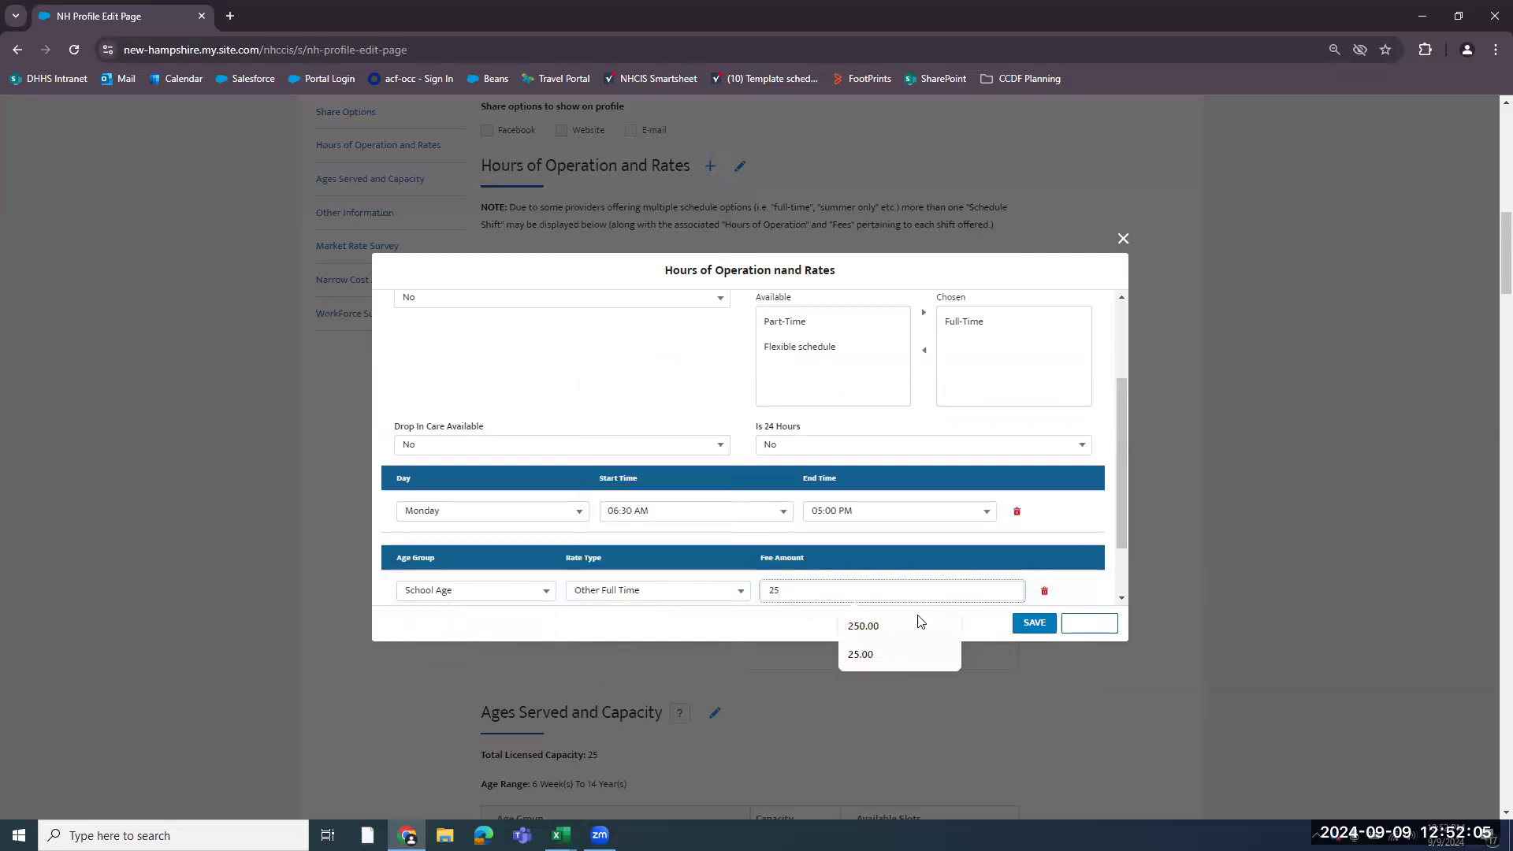
pyautogui.click(883, 655)
# - Try to save the Summer Schedule entry with its day and fee, and discard the entry
pyautogui.click(1029, 624)
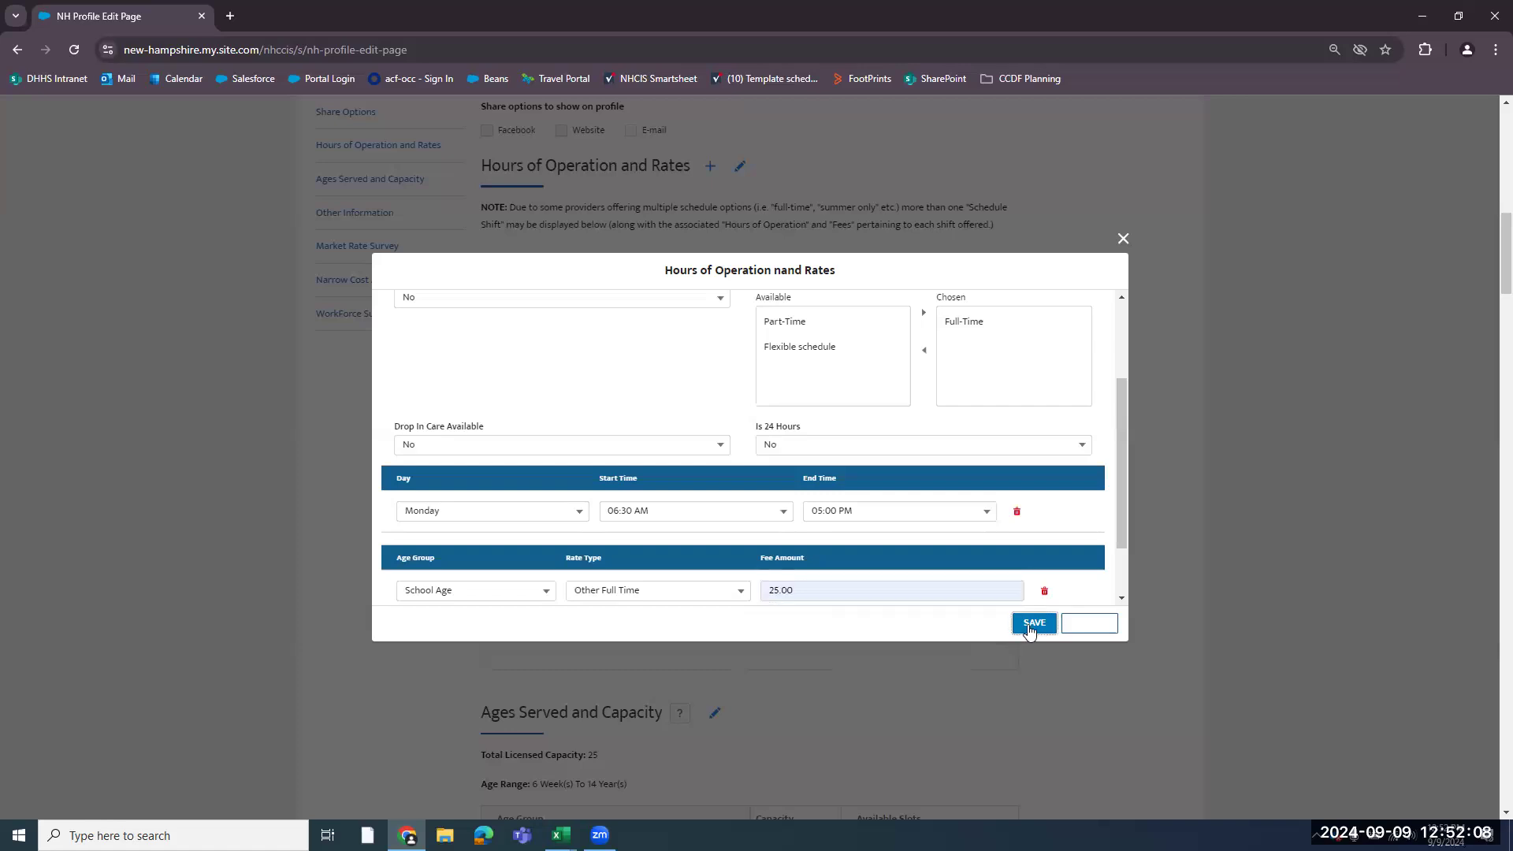
pyautogui.moveTo(1125, 486); pyautogui.dragTo(1129, 596)
pyautogui.click(1033, 625)
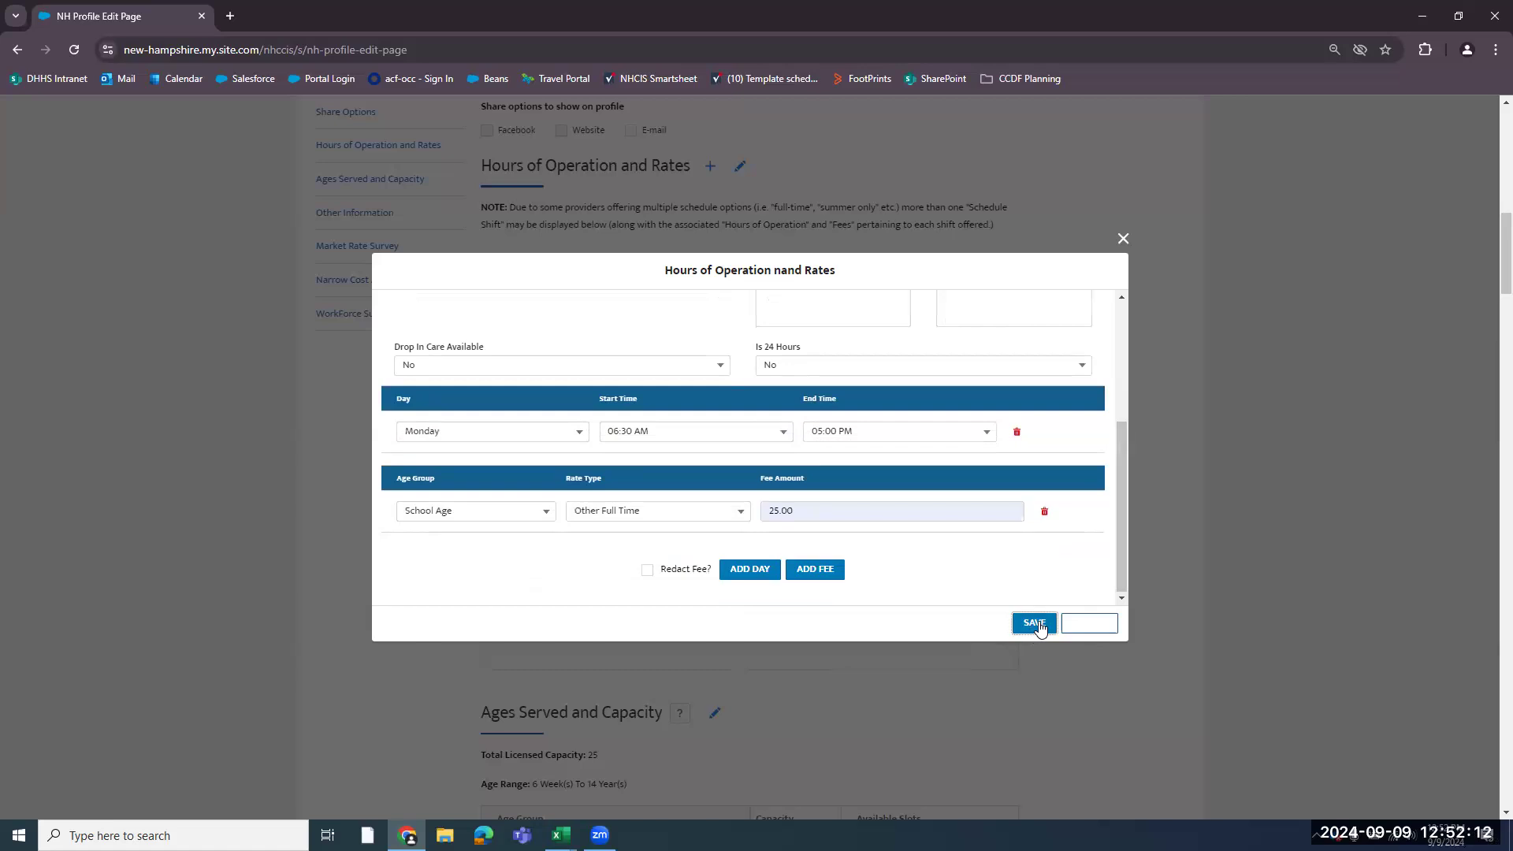
pyautogui.click(1123, 240)
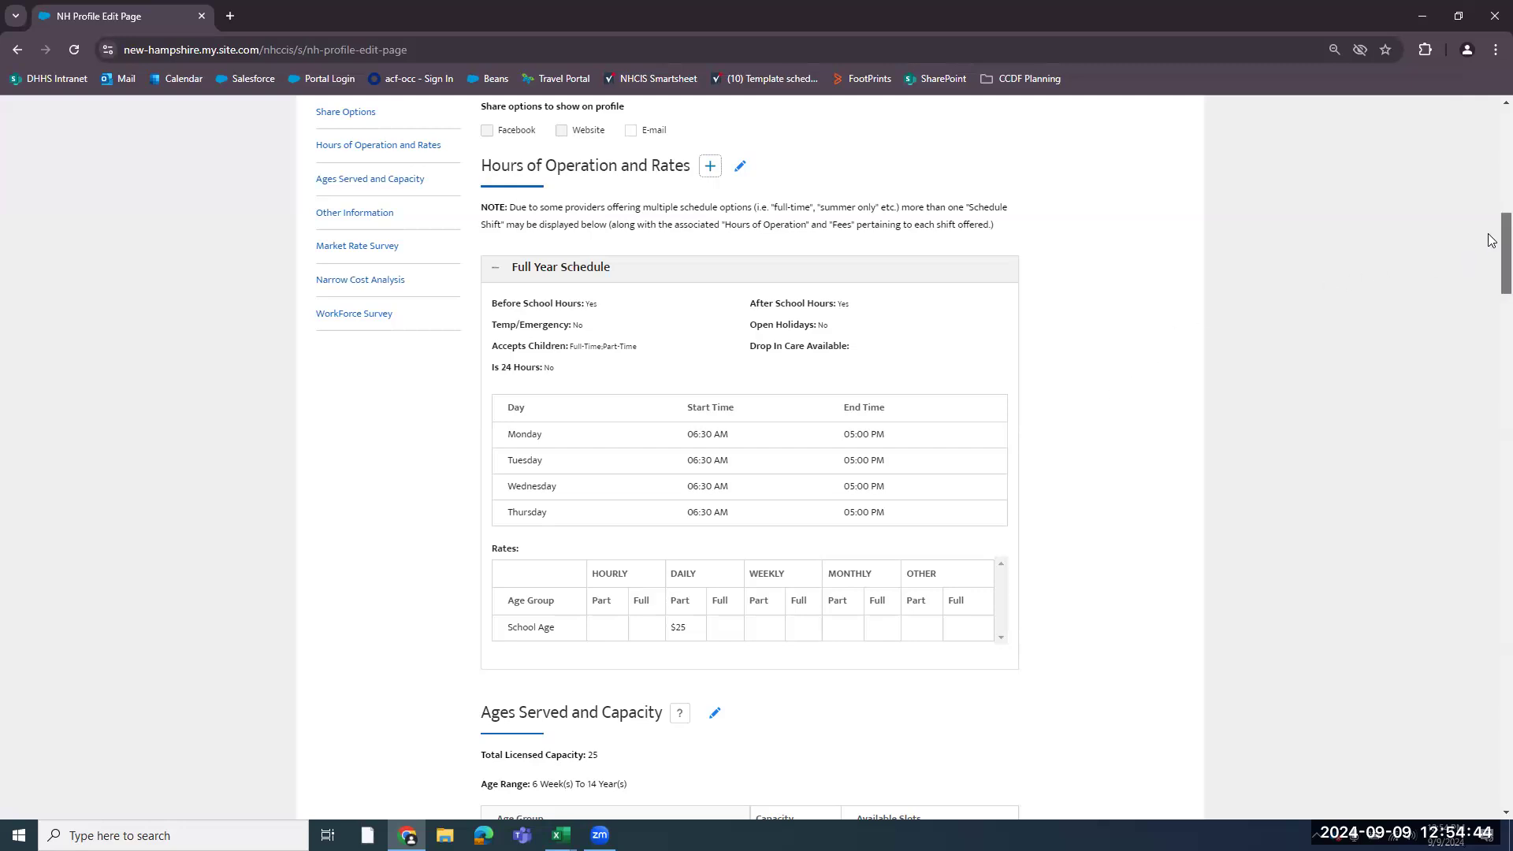
# - Open Other Information for editing and select MULTI-CHILD DISCOUNT under Types Of Financial Assistance Accepted
pyautogui.scroll(-2, 1492, 240)
pyautogui.scroll(-2, 1492, 264)
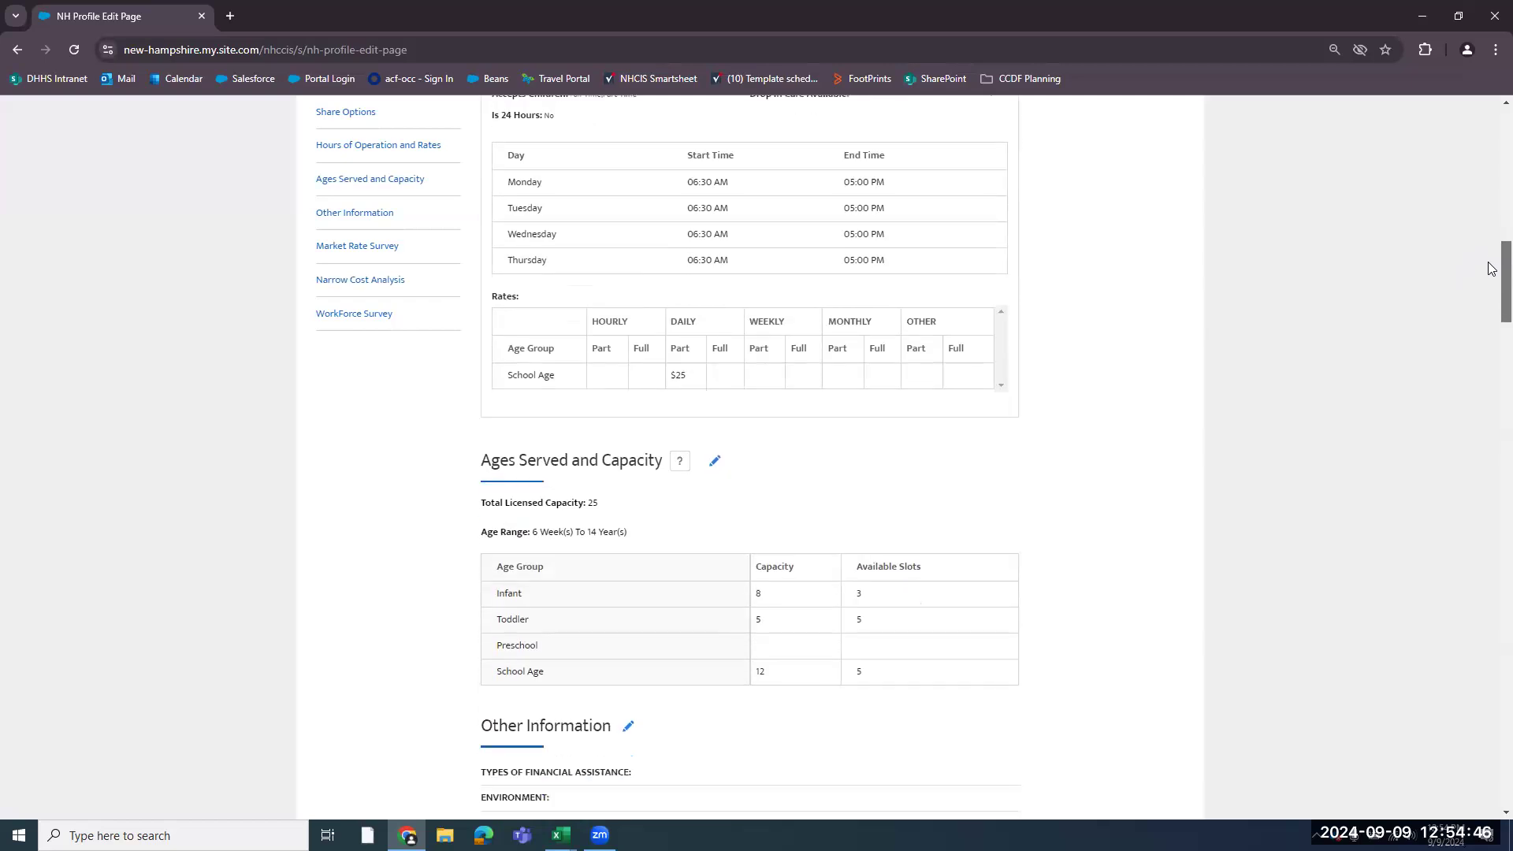
pyautogui.scroll(-5, 1492, 265)
pyautogui.scroll(-1, 1492, 264)
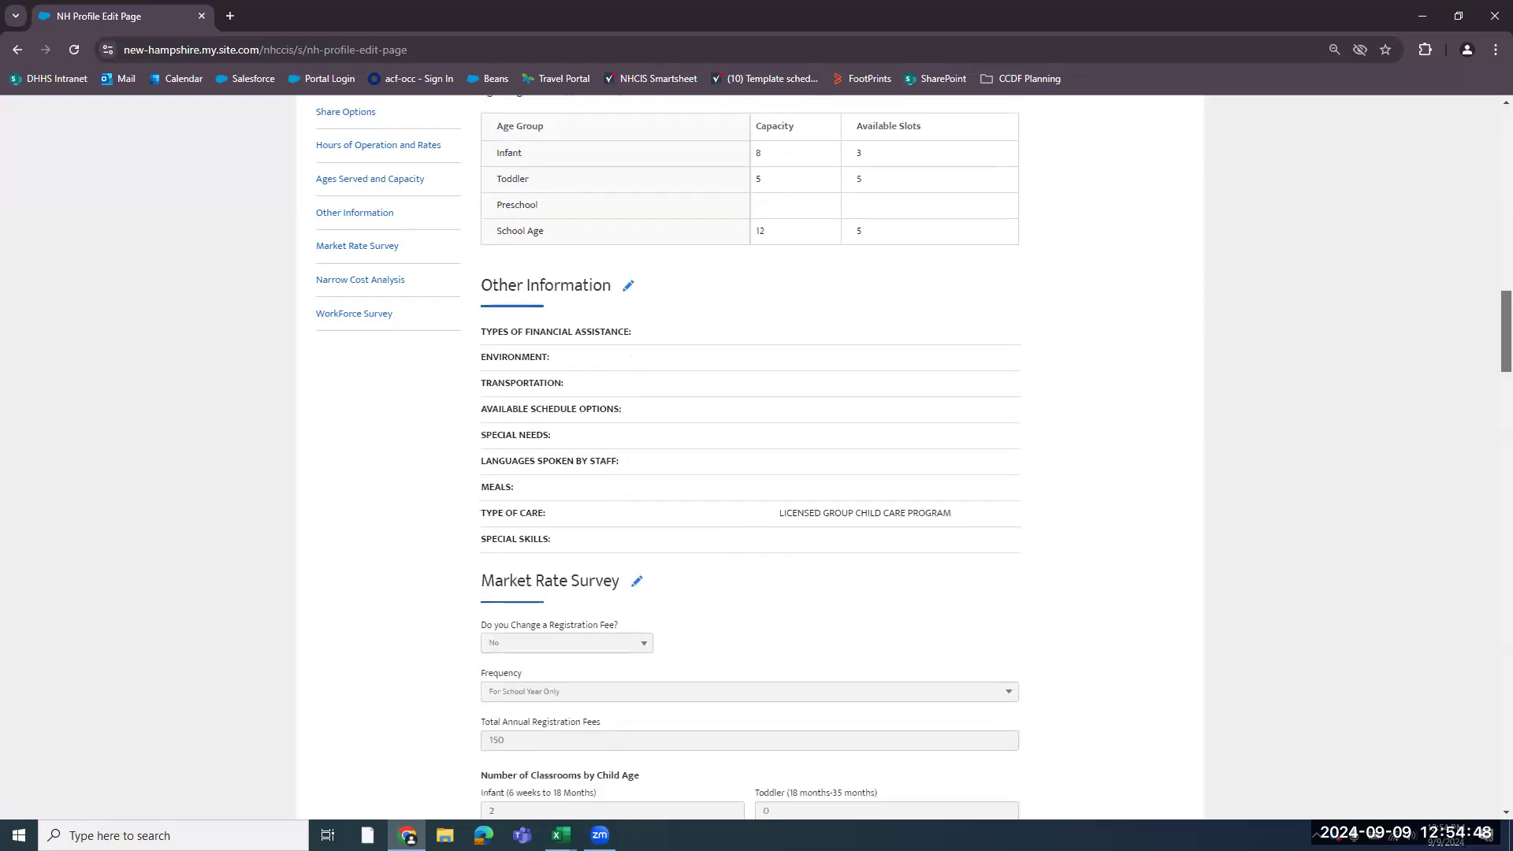
pyautogui.scroll(-1, 1492, 264)
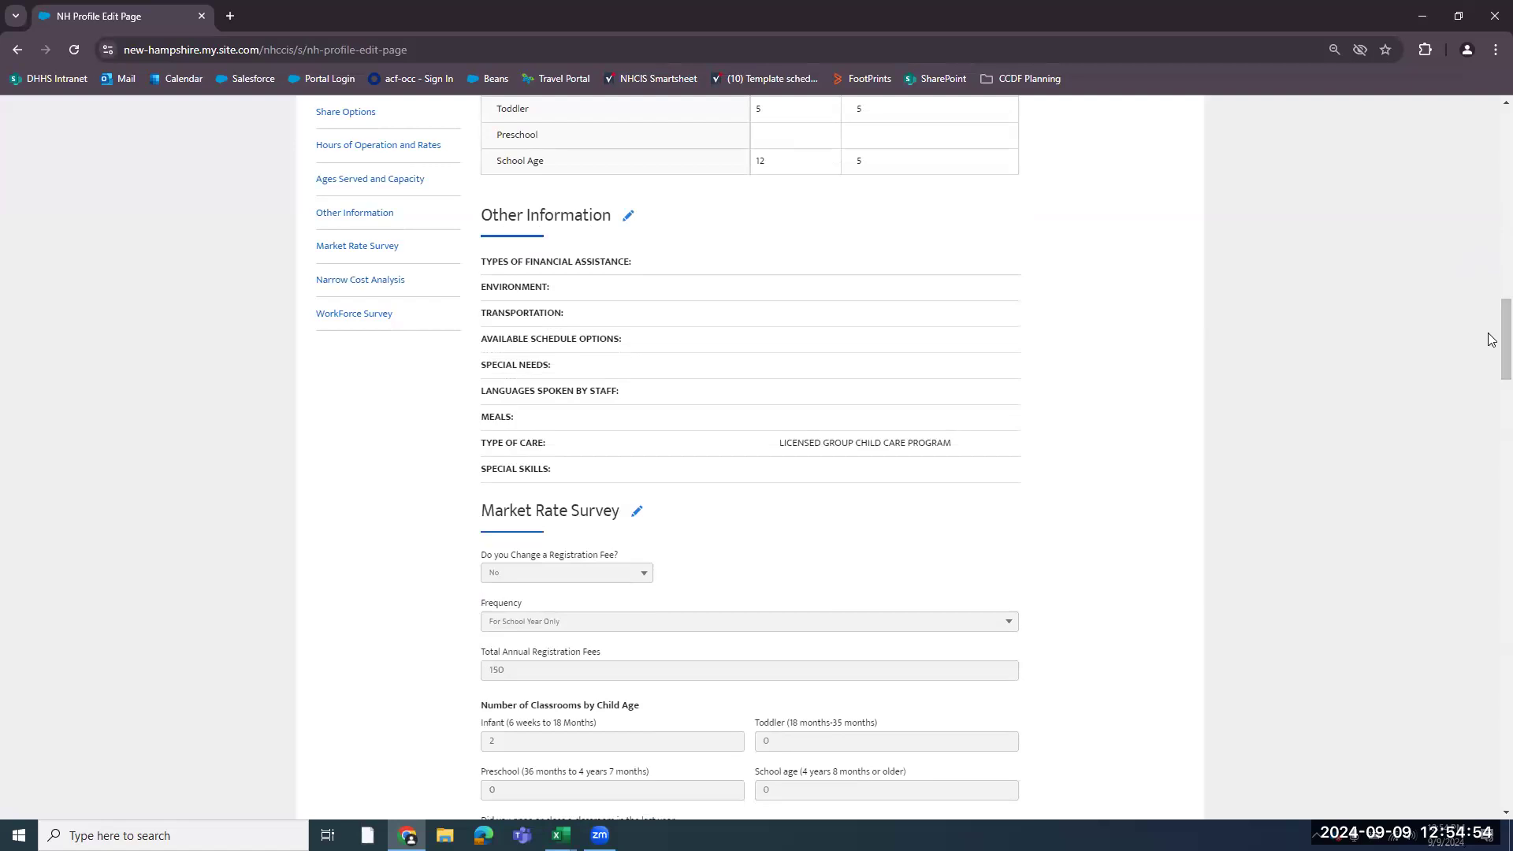
pyautogui.click(629, 218)
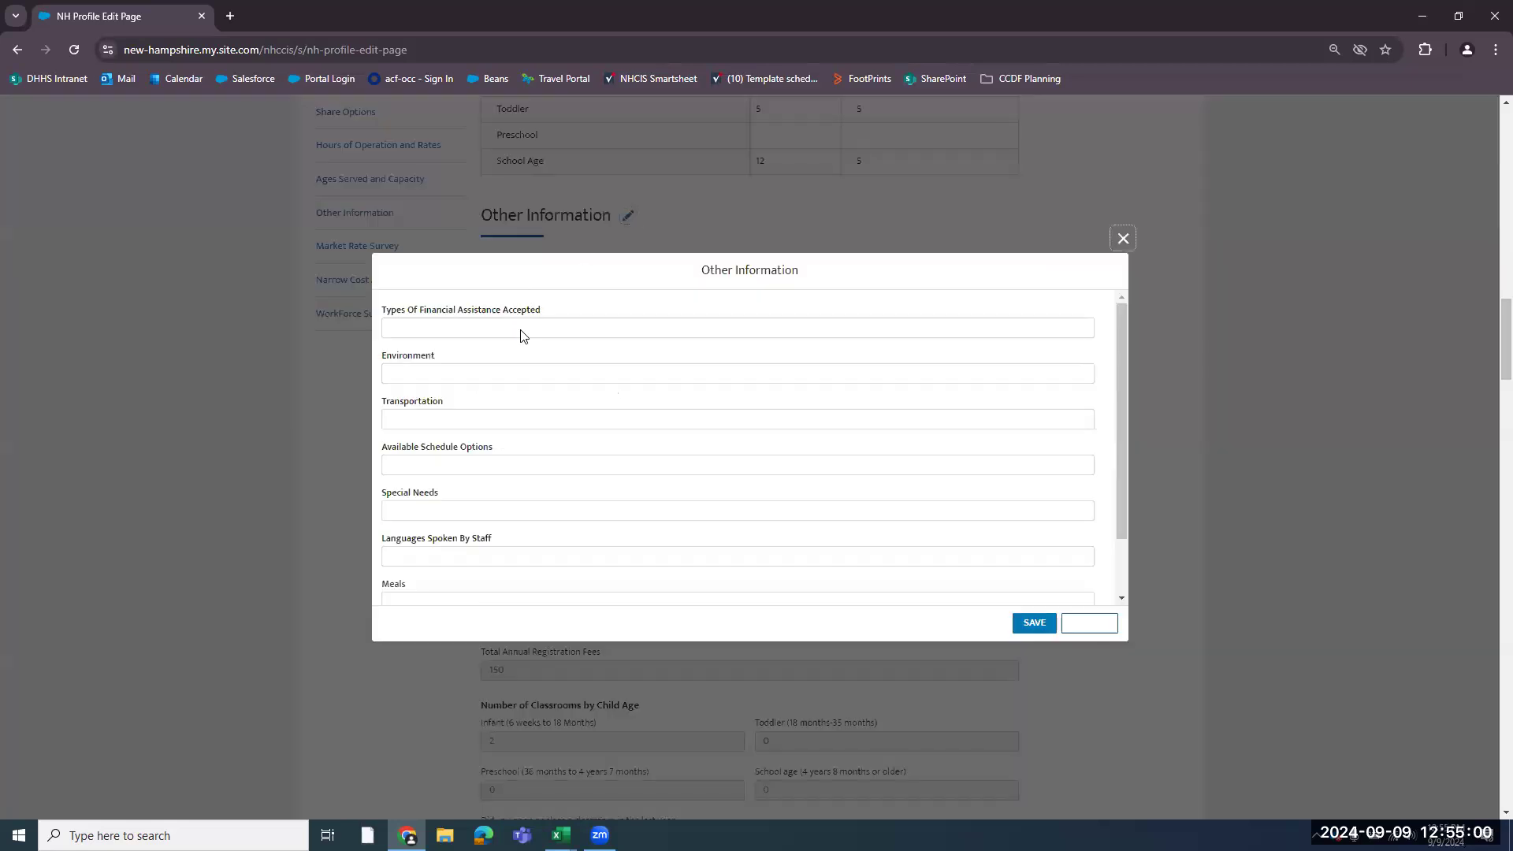
pyautogui.click(523, 331)
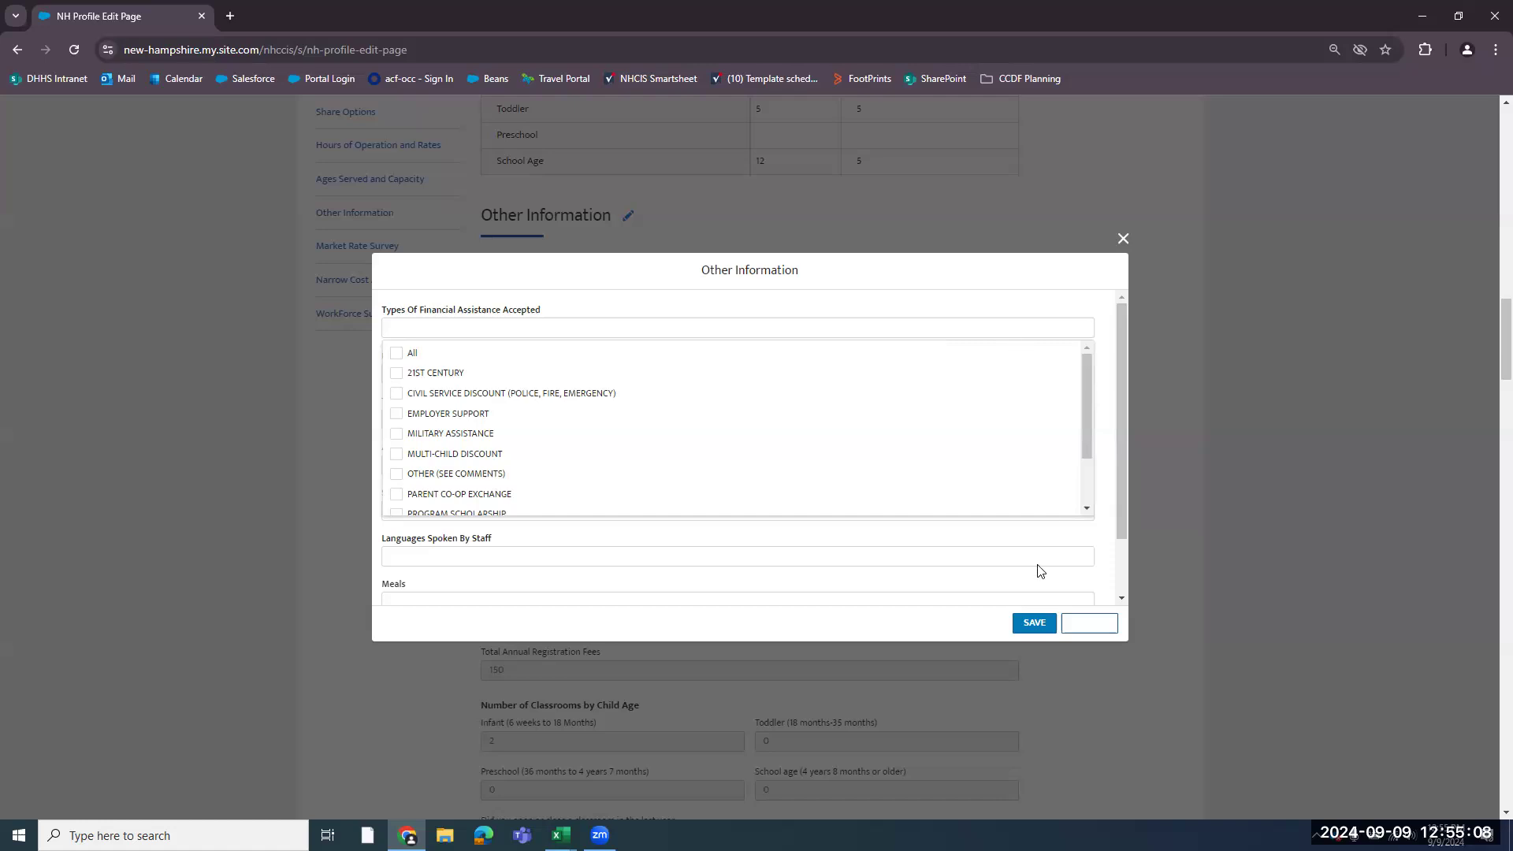
pyautogui.click(441, 457)
pyautogui.click(801, 315)
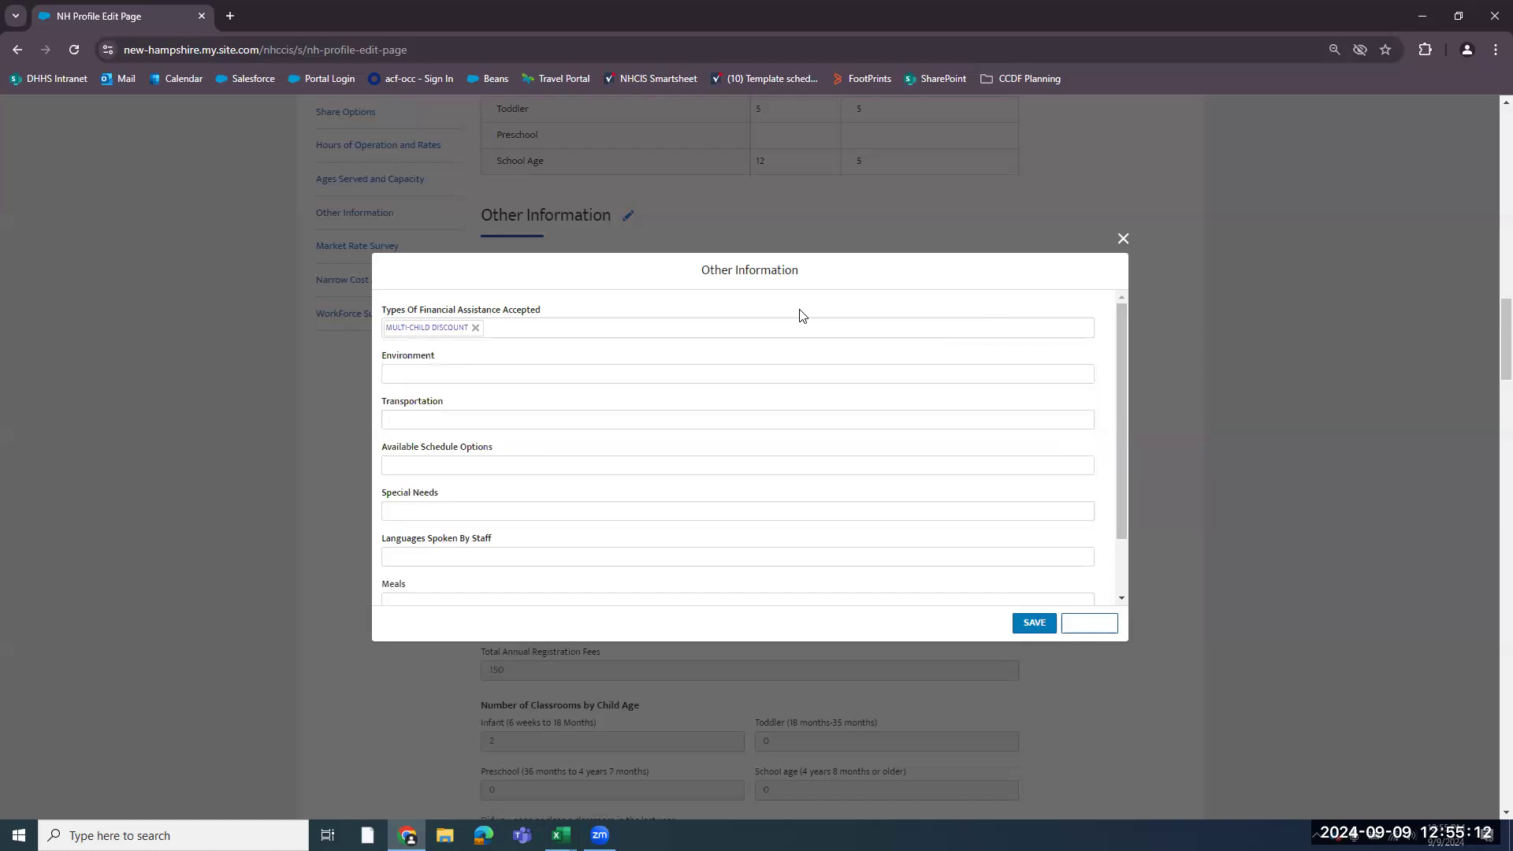
# - Select FULL WEEK under Available Schedule Options in Other Information
pyautogui.click(454, 466)
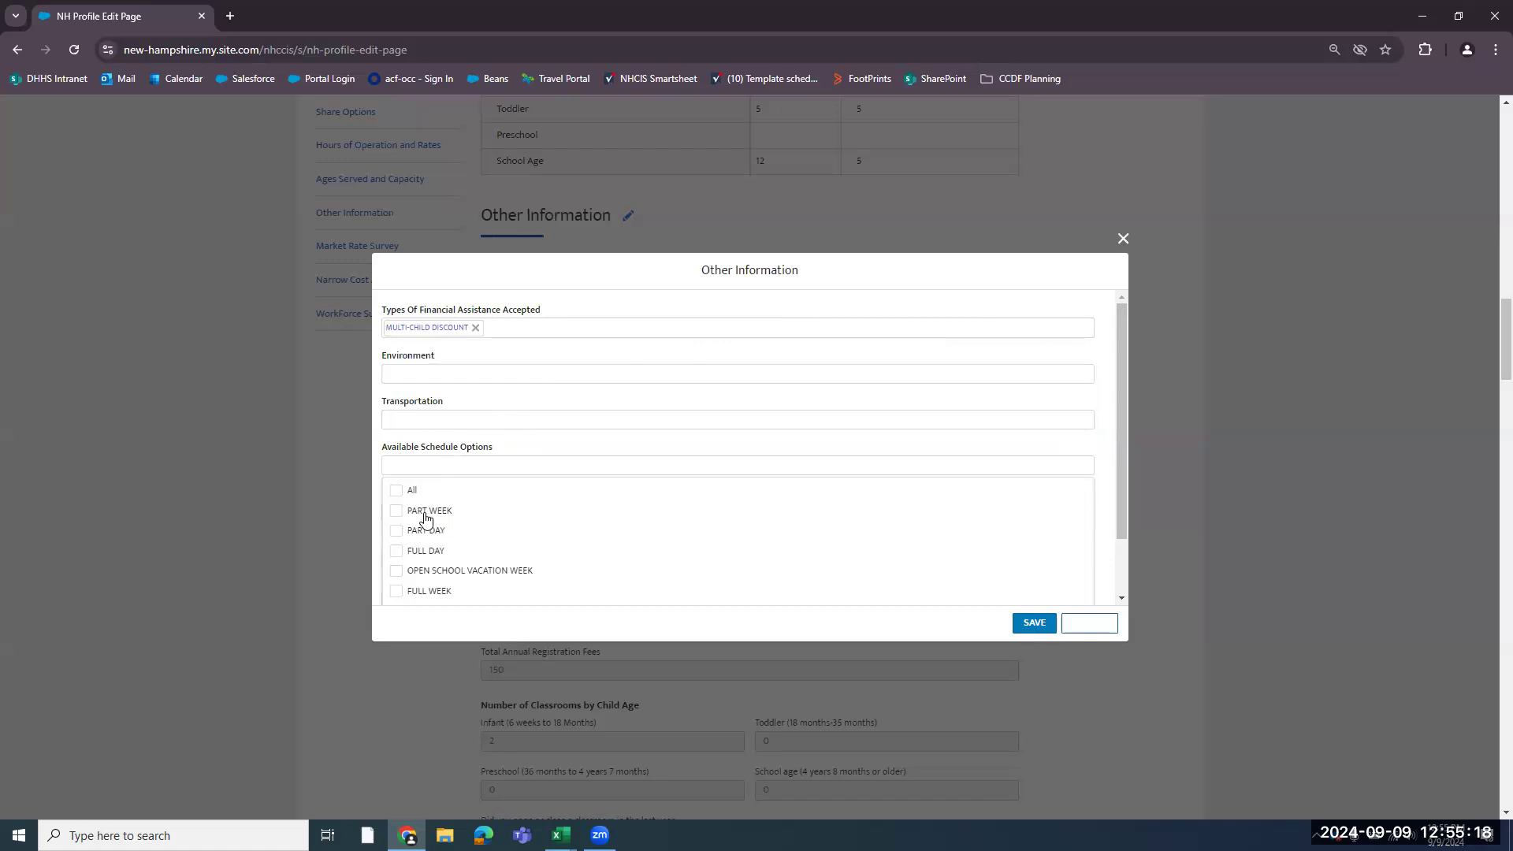
pyautogui.click(395, 592)
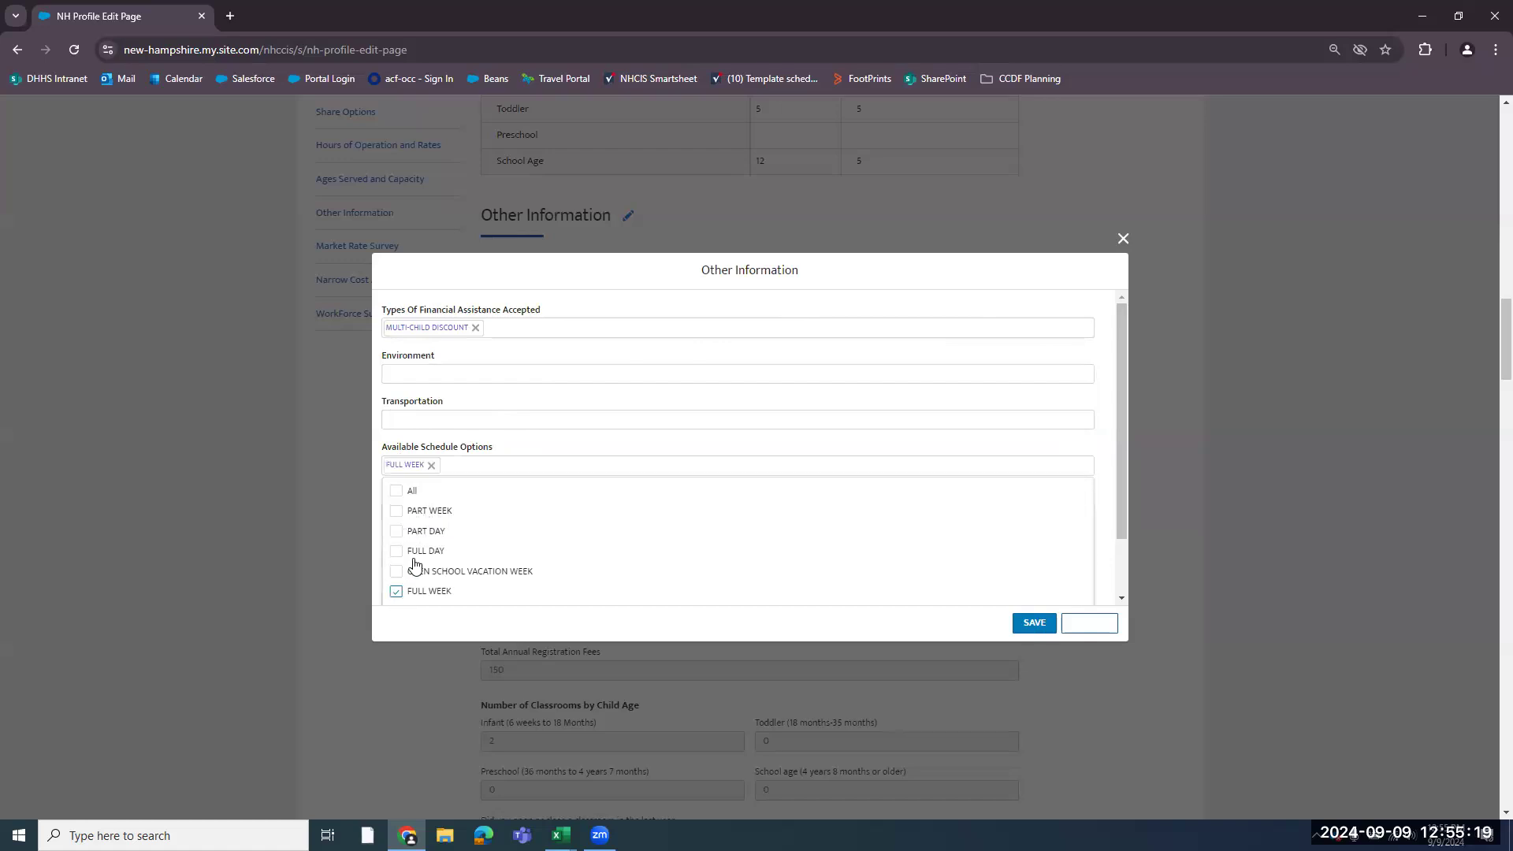
pyautogui.click(632, 439)
# - Select PUBLIC SCHOOL under Transportation, leave Environment blank, and save the Other Information section
pyautogui.click(526, 423)
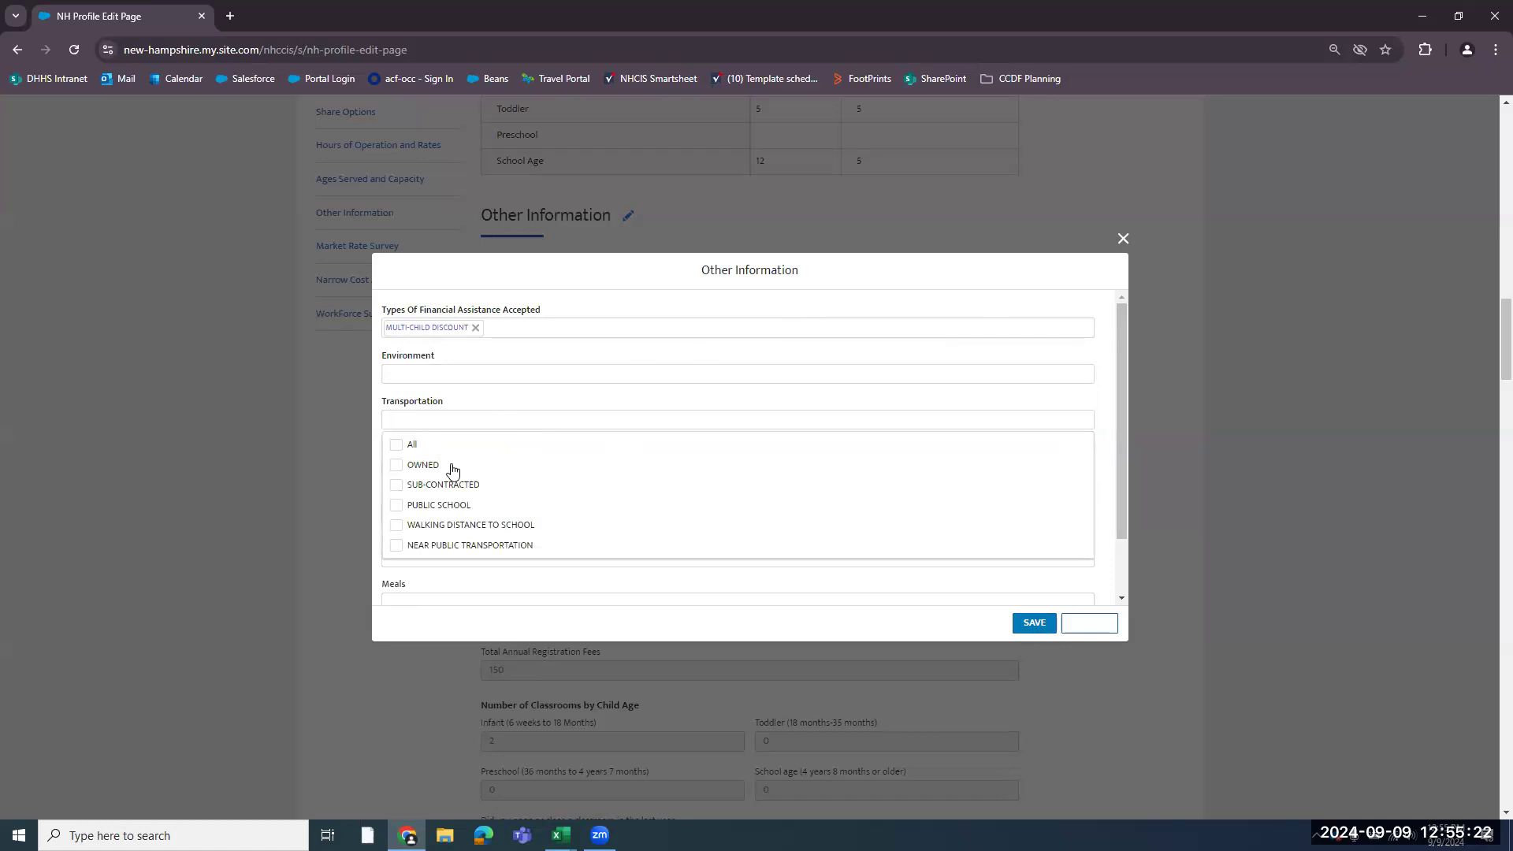
pyautogui.click(448, 505)
pyautogui.click(684, 382)
pyautogui.click(684, 381)
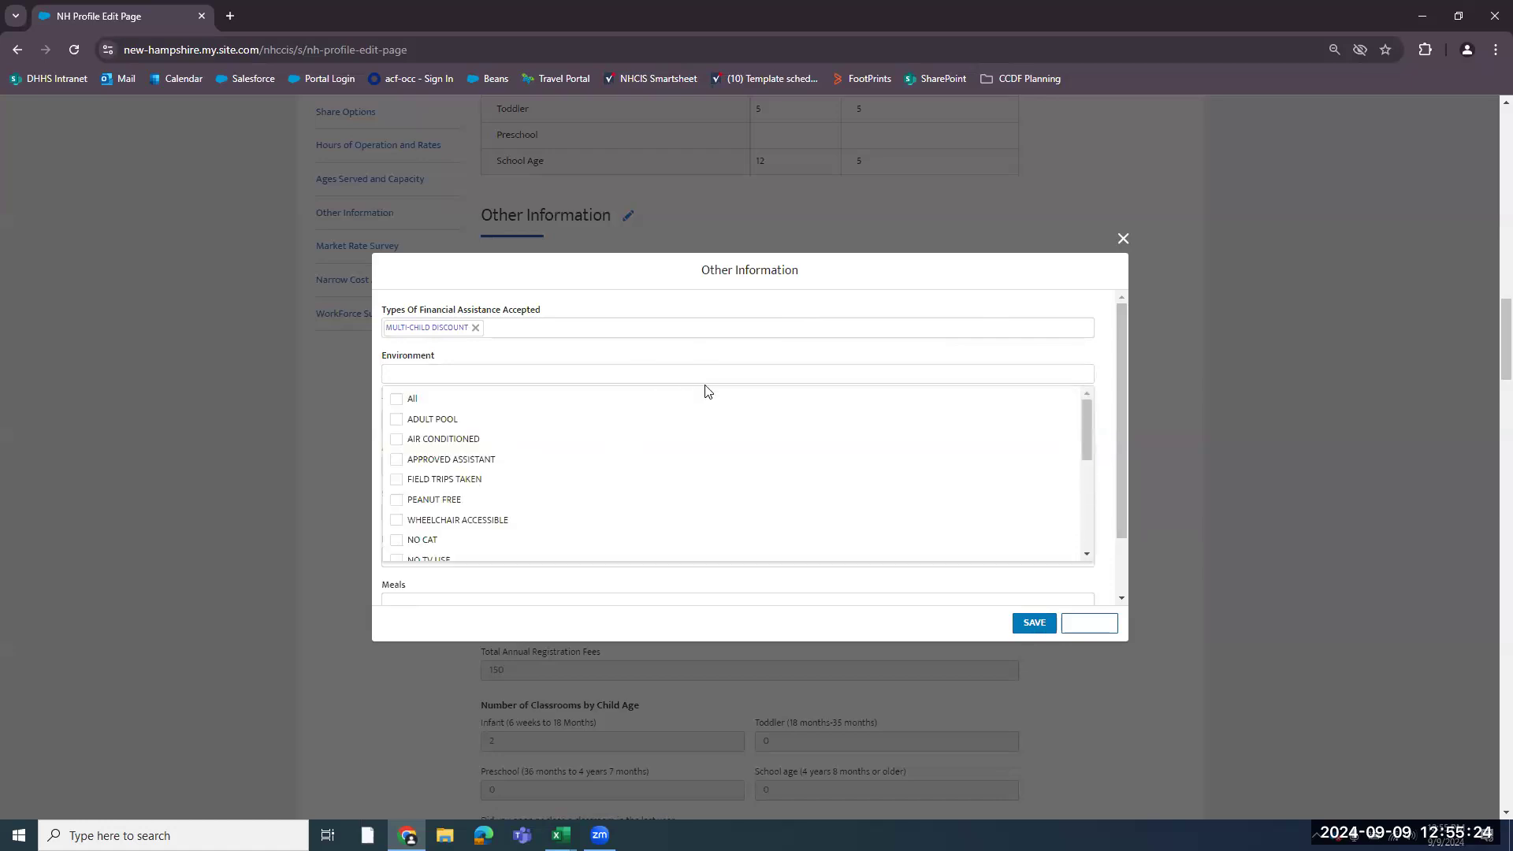
pyautogui.click(1034, 622)
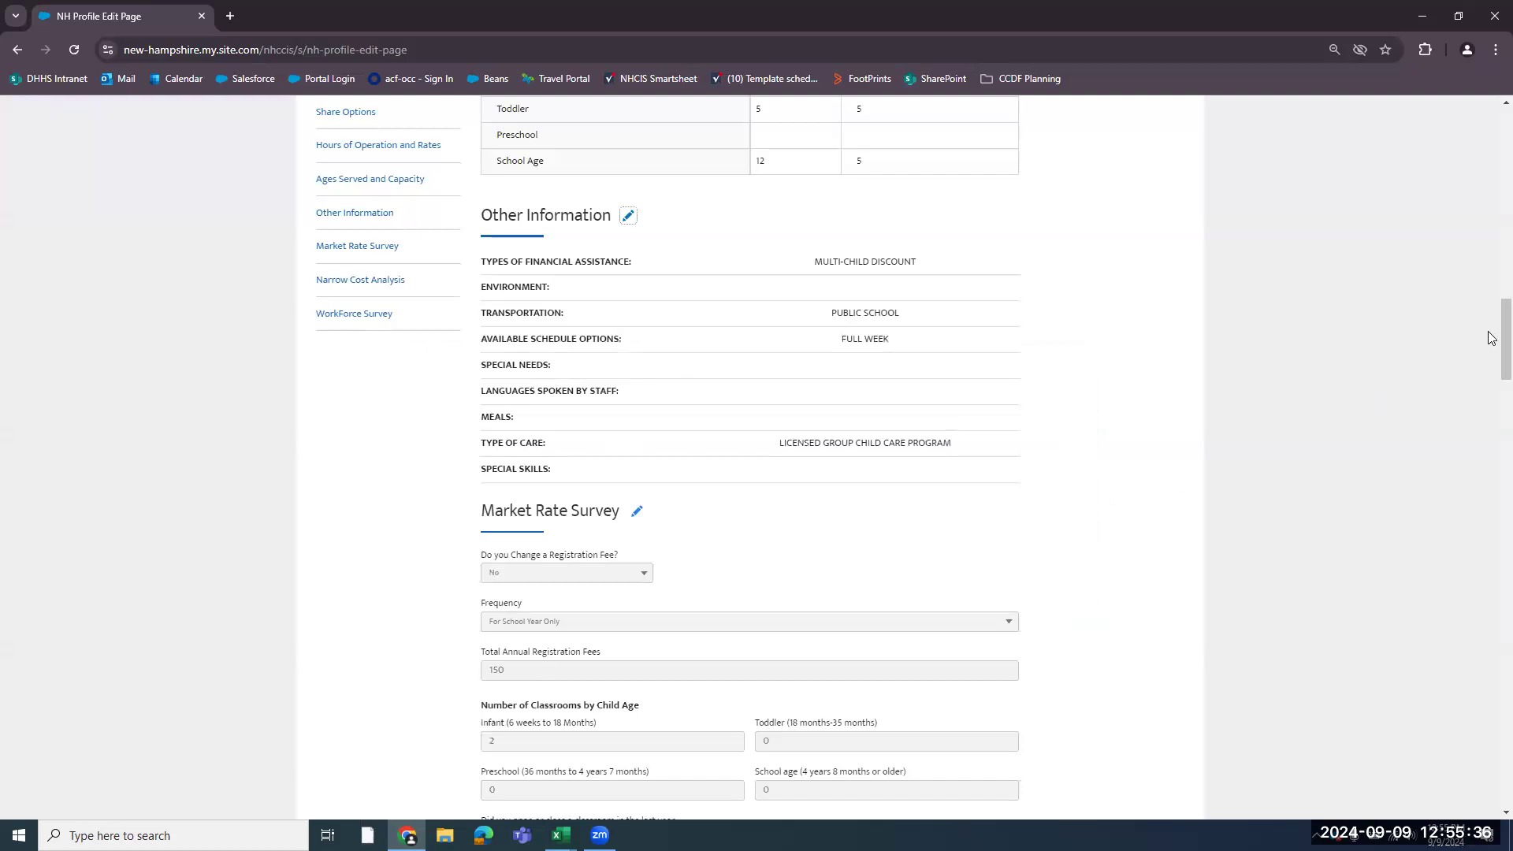
# - Open the Market Rate Survey for editing and check the registration fee question
pyautogui.moveTo(1492, 323); pyautogui.dragTo(1493, 359)
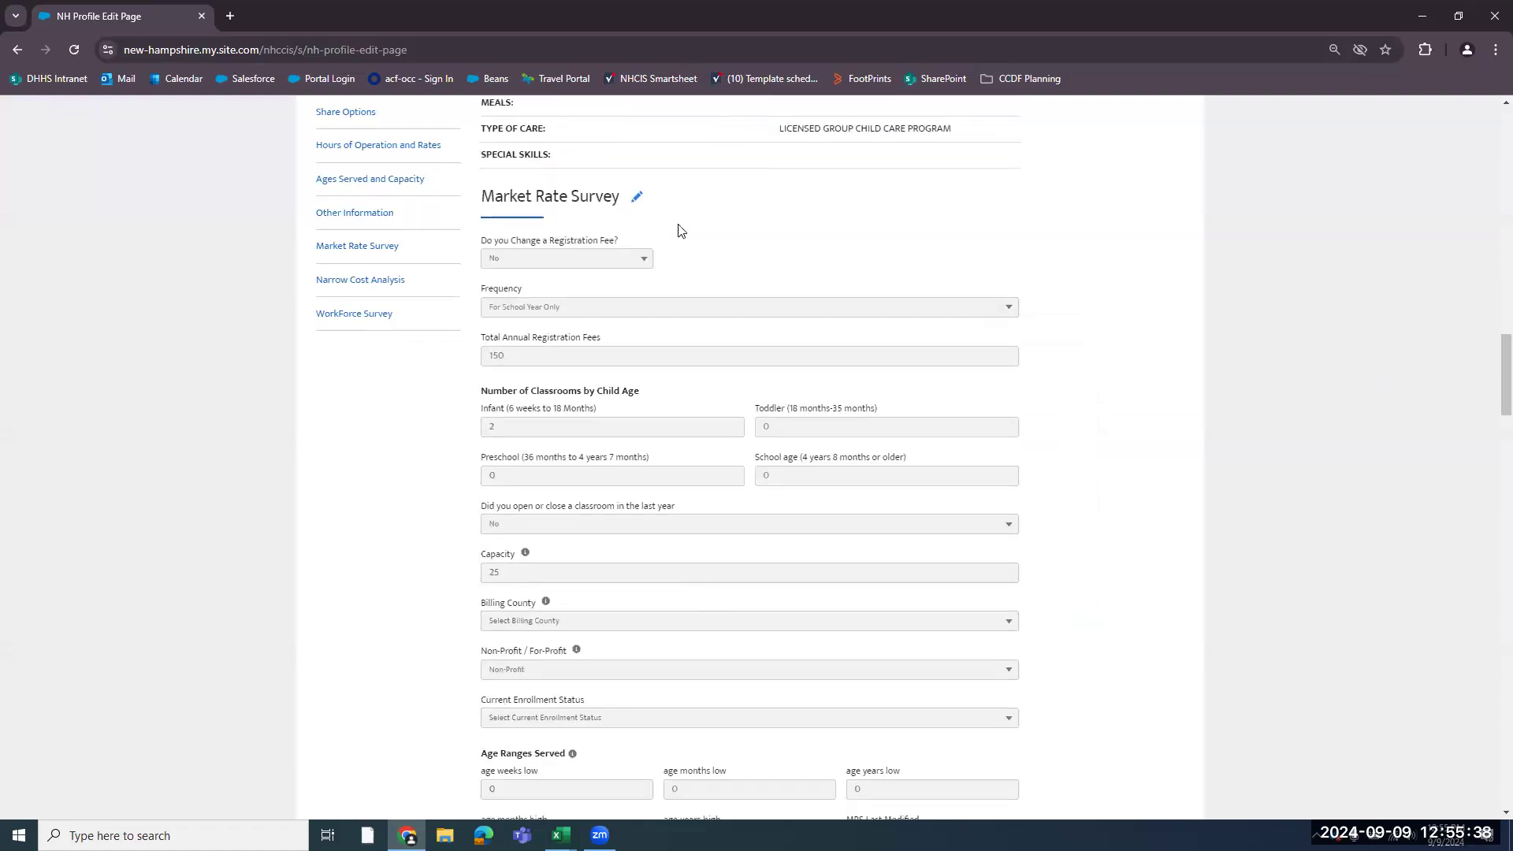
pyautogui.click(636, 203)
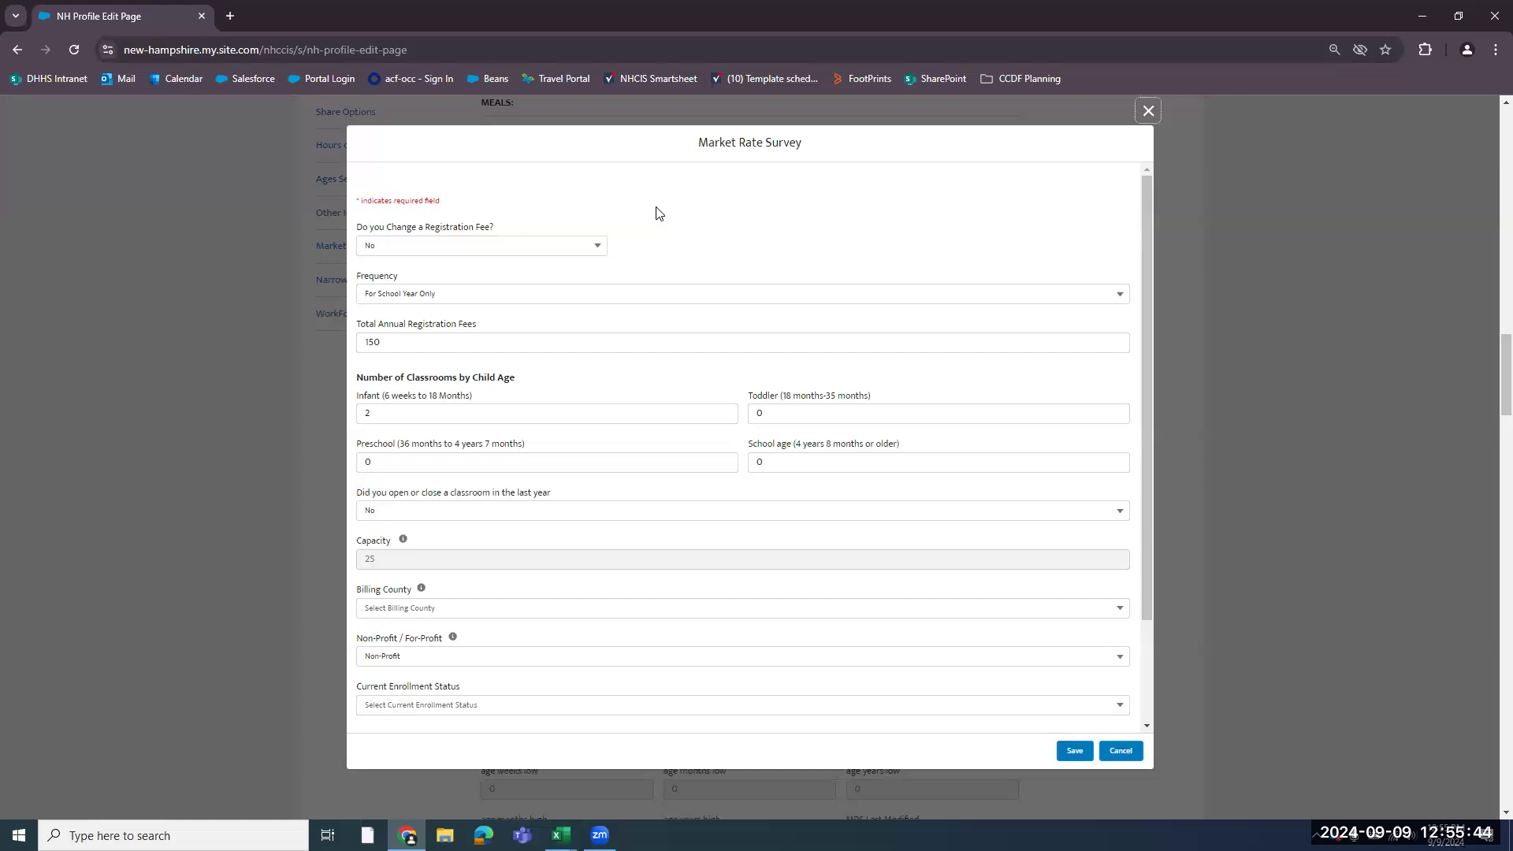
pyautogui.click(1150, 198)
pyautogui.click(539, 253)
pyautogui.click(539, 253)
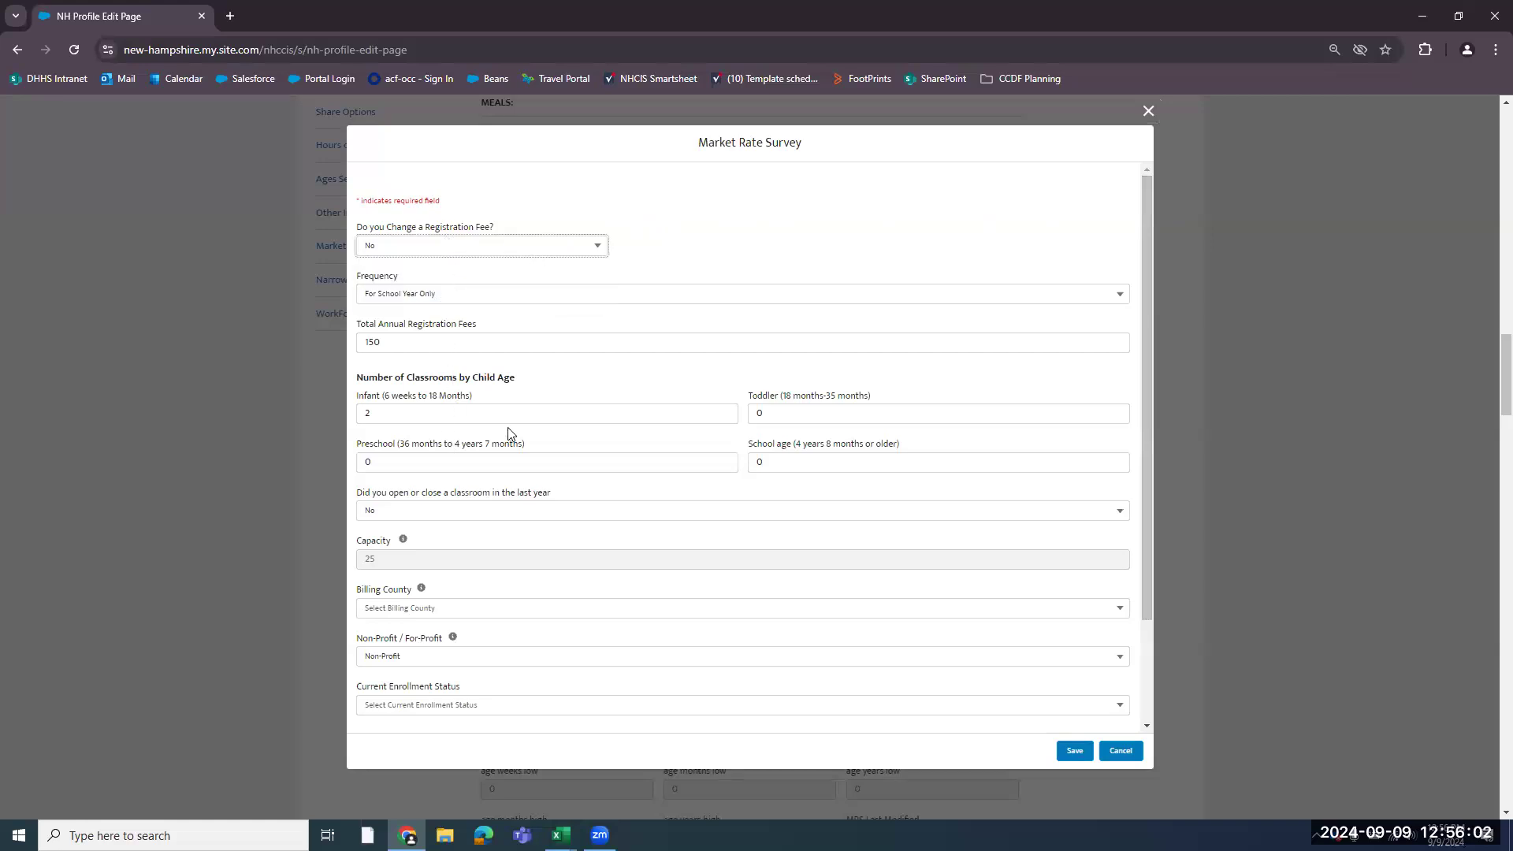
# - Answer Yes to currently receiving CCDF scholarship reimbursement in the Market Rate Survey
pyautogui.click(1144, 244)
pyautogui.moveTo(1144, 246); pyautogui.dragTo(1124, 381)
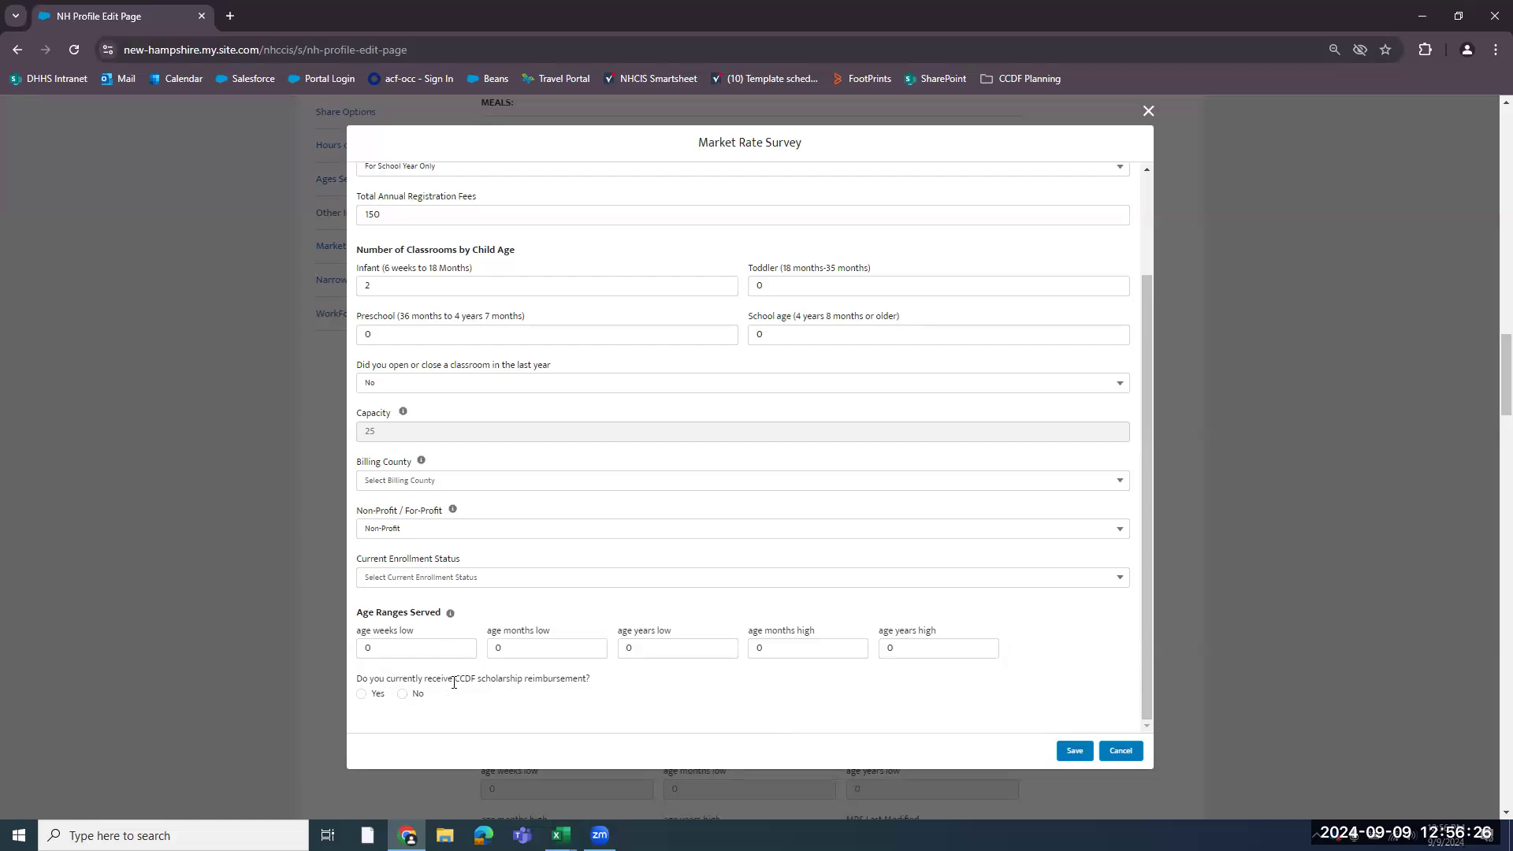
pyautogui.moveTo(462, 683); pyautogui.dragTo(522, 685)
pyautogui.click(520, 685)
pyautogui.click(362, 695)
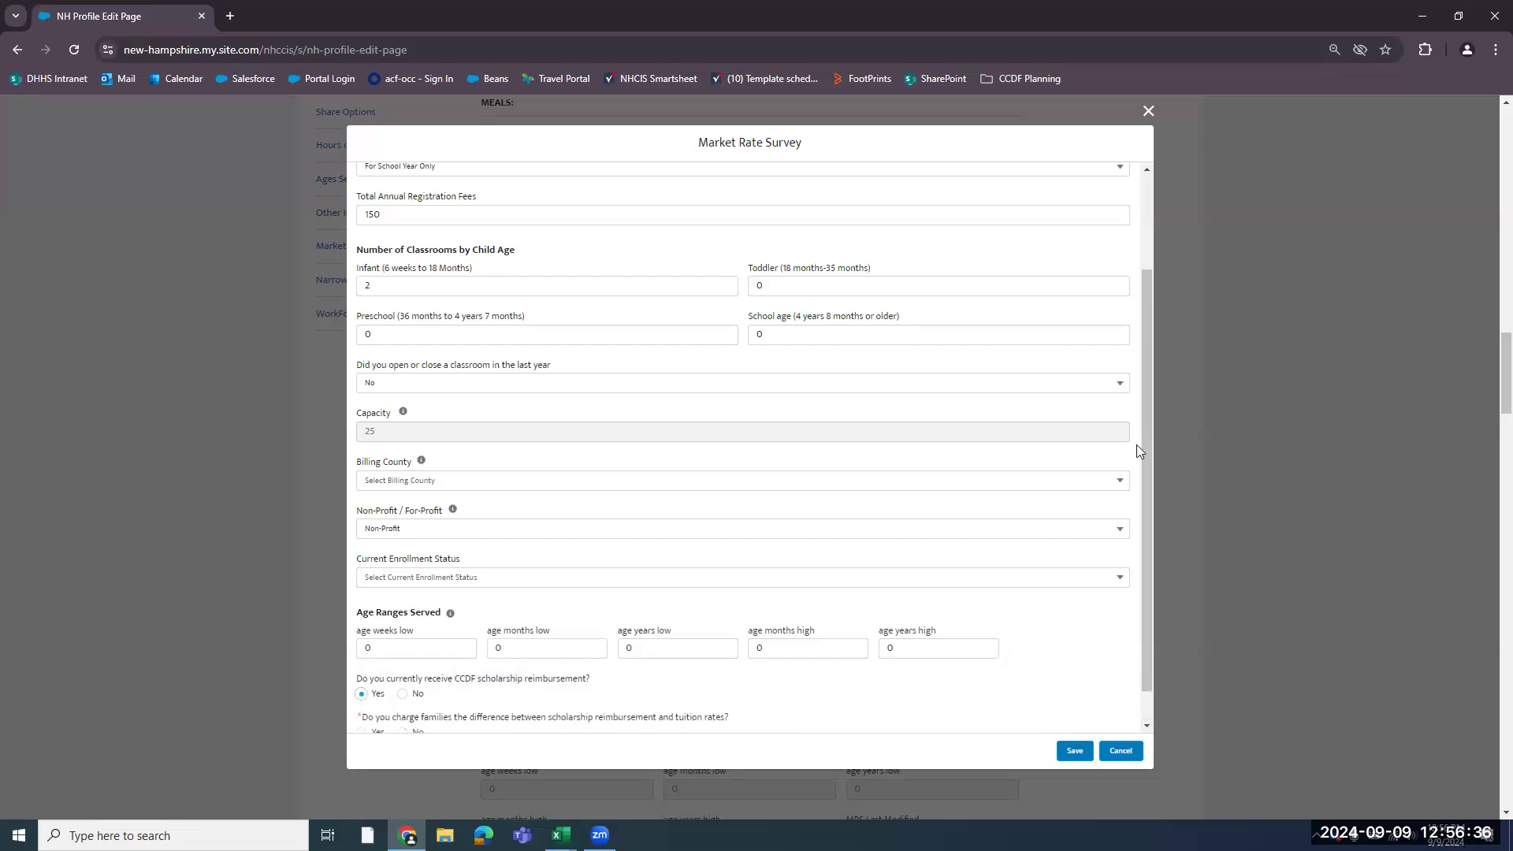
# - Answer Yes to charging families the difference between scholarship reimbursement and tuition rates, and review the follow-up charge and billing frequency questions
pyautogui.scroll(-1, 1141, 416)
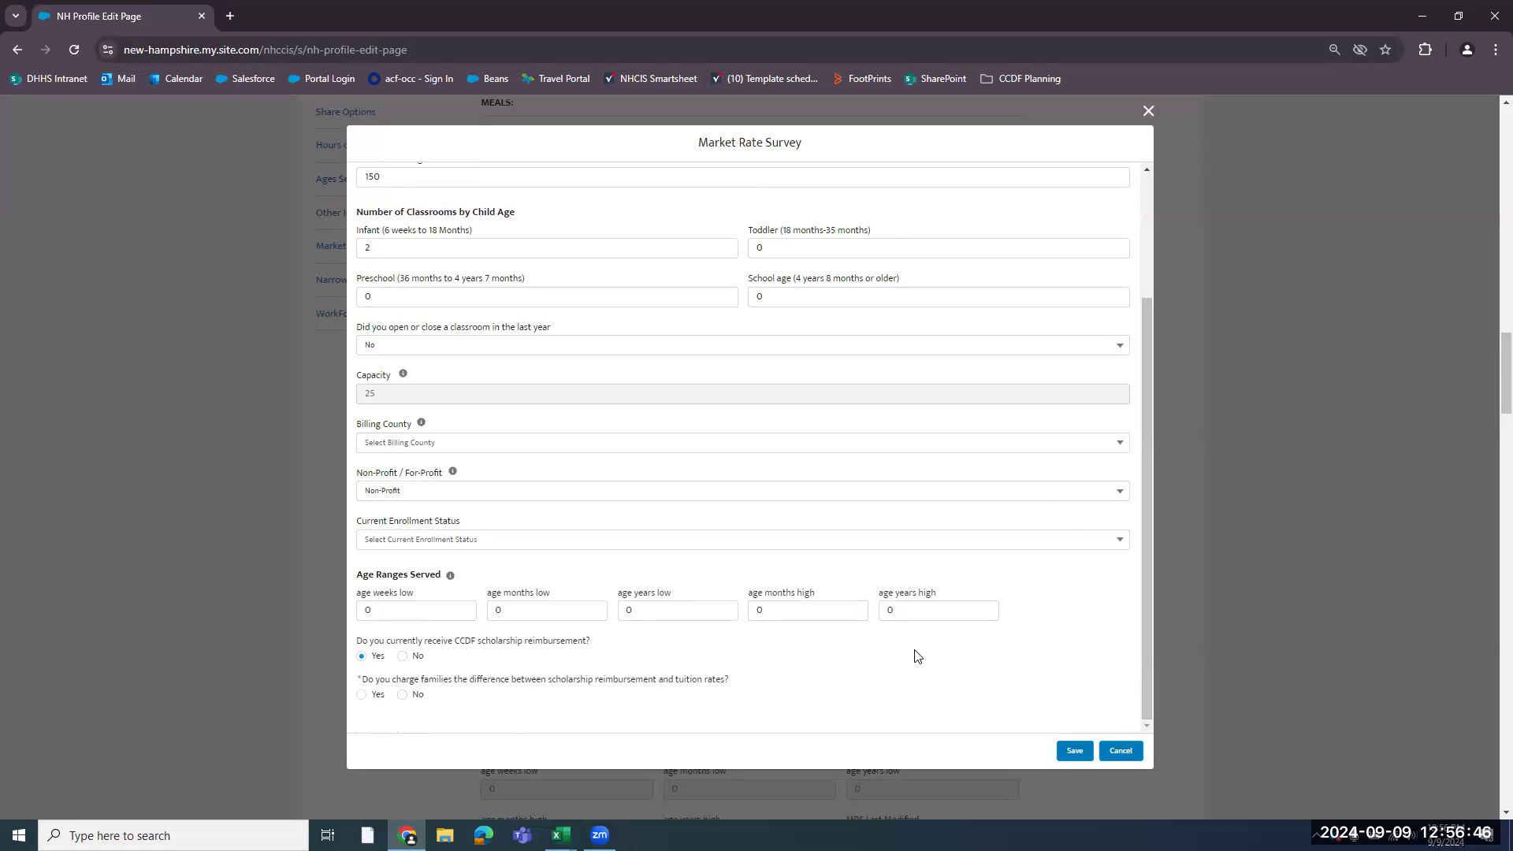
pyautogui.click(362, 696)
pyautogui.moveTo(1140, 337); pyautogui.dragTo(1140, 497)
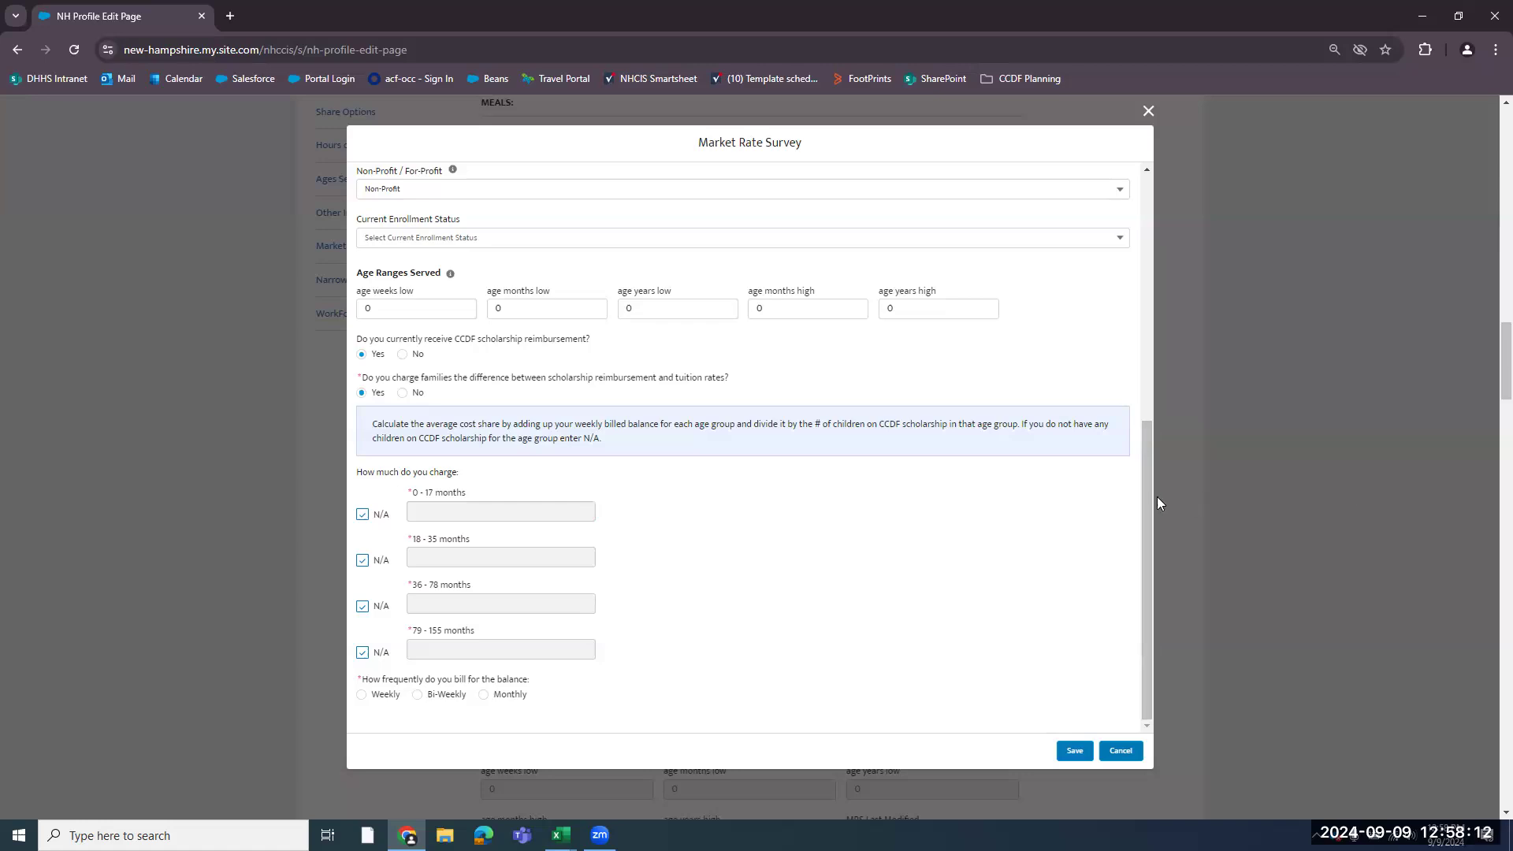
pyautogui.moveTo(1148, 499); pyautogui.dragTo(1155, 651)
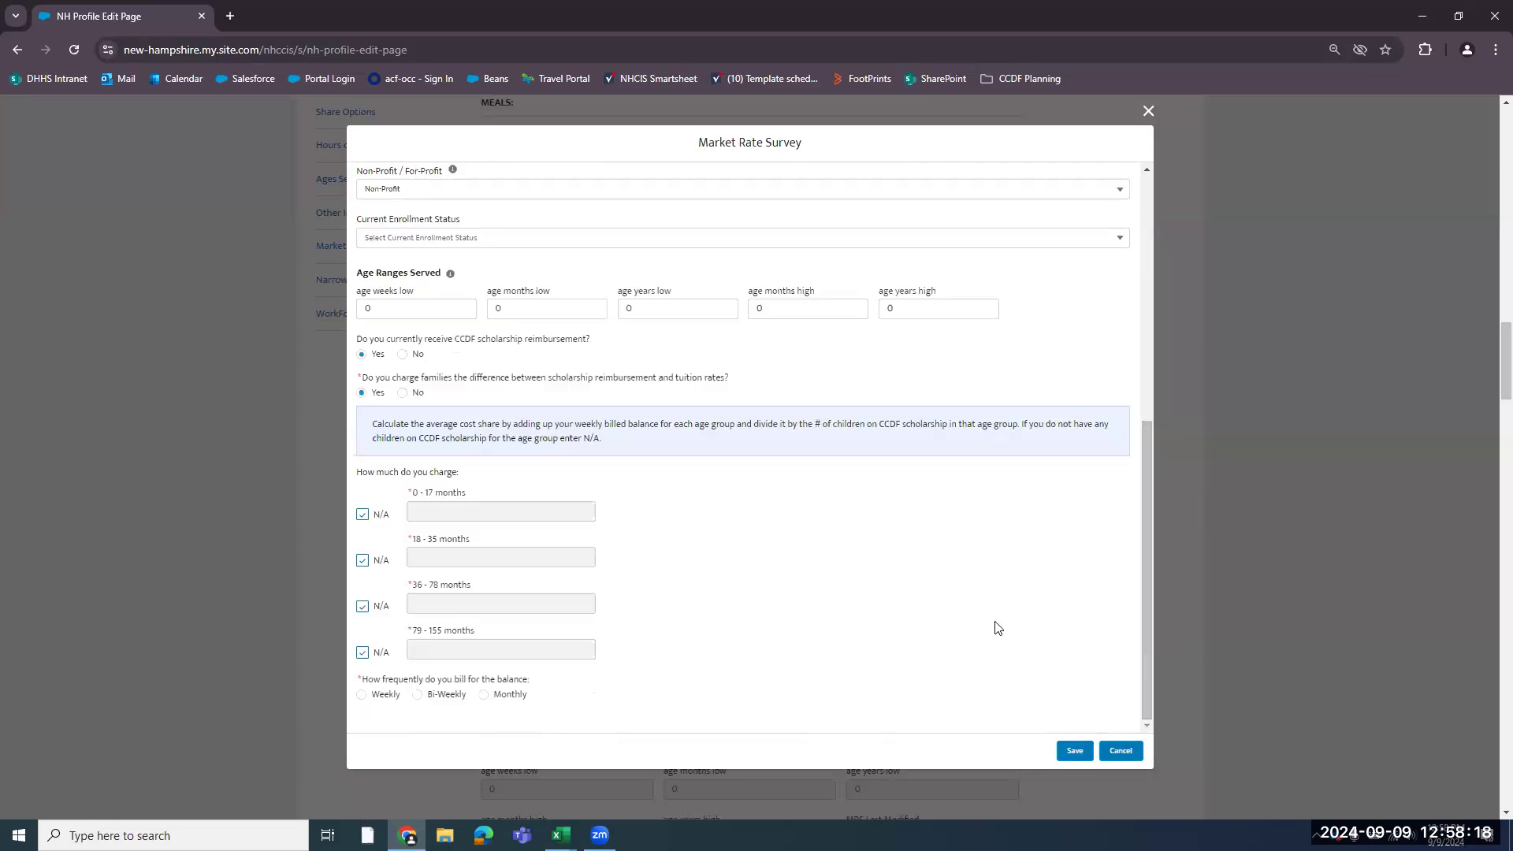